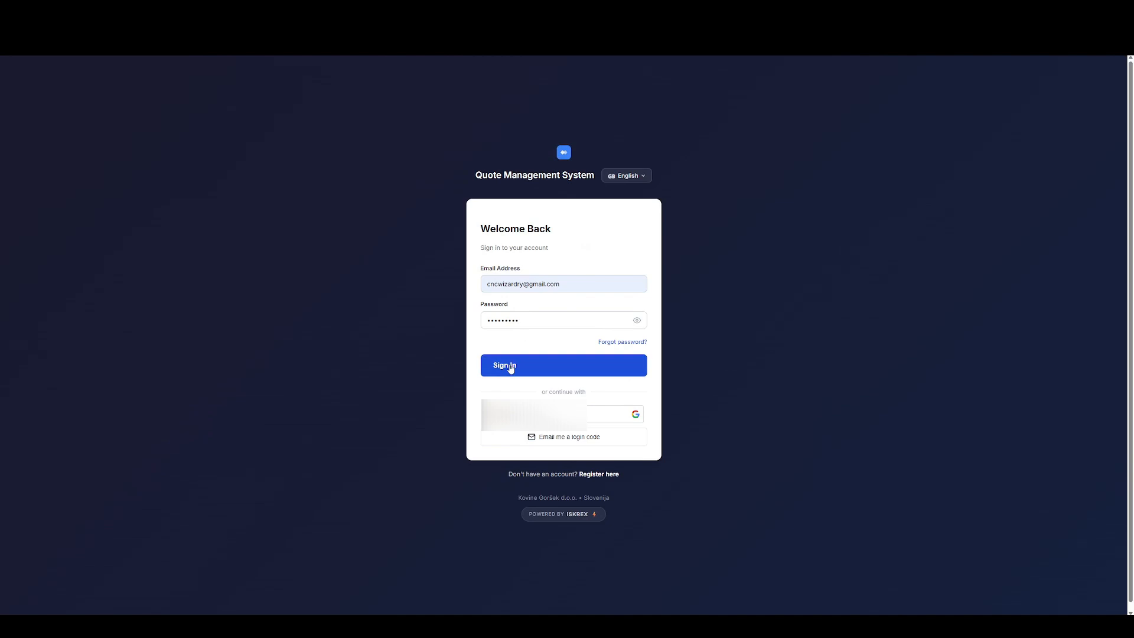
Sign in to the Quote Management System with the credentials already filled in.
{"action": "left_click", "coordinate": [510, 366]}
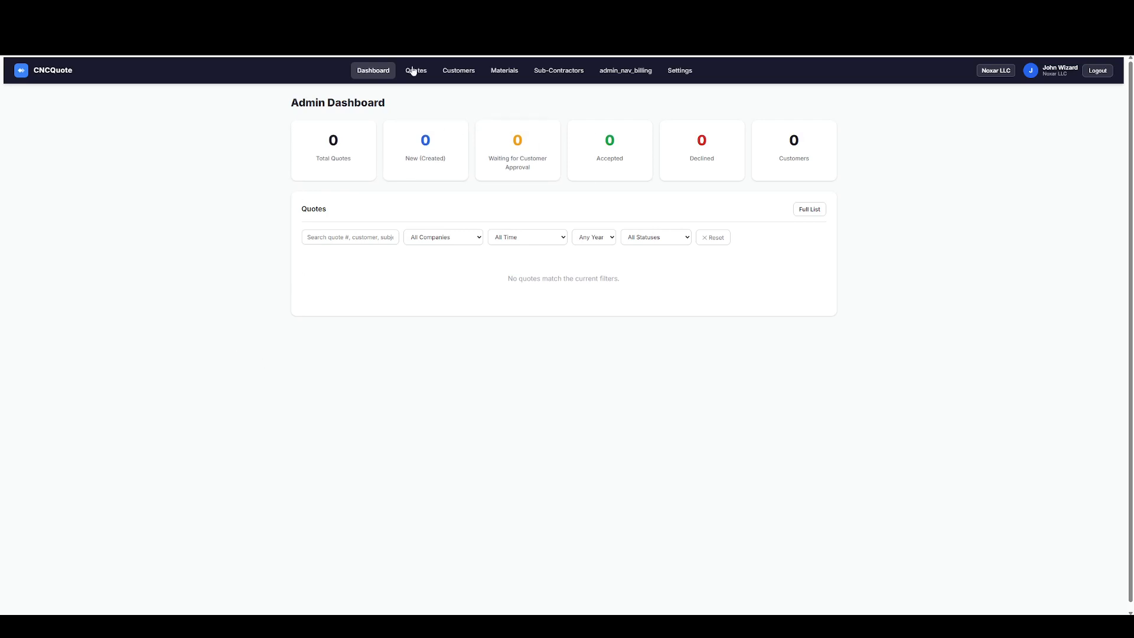
Look through the customers page, the material price database with its suppliers section, and the sub-contractor account page.
{"action": "left_click", "coordinate": [474, 74]}
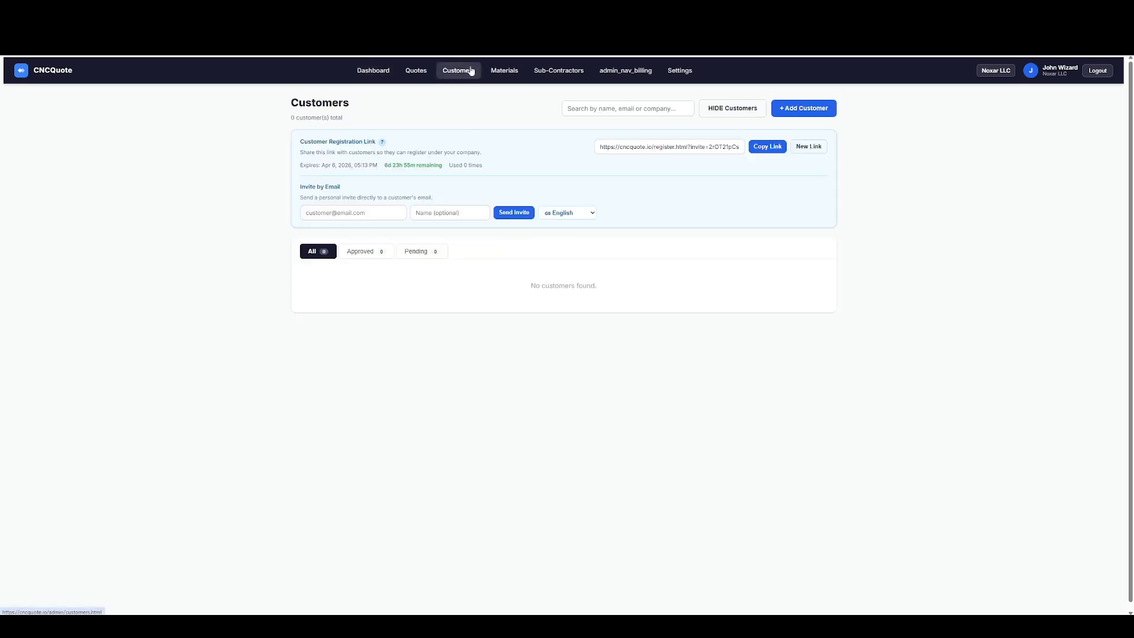
{"action": "left_click", "coordinate": [502, 72]}
{"action": "left_click_drag", "start_coordinate": [378, 148], "coordinate": [499, 226]}
{"action": "left_click", "coordinate": [250, 296]}
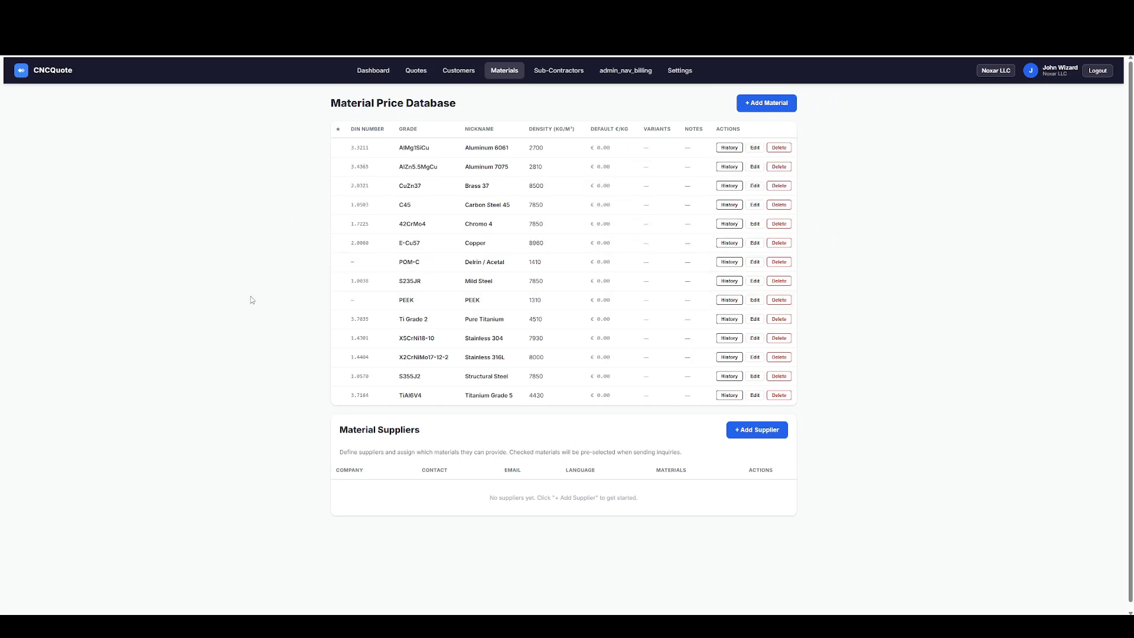
{"action": "left_click_drag", "start_coordinate": [337, 432], "coordinate": [446, 459]}
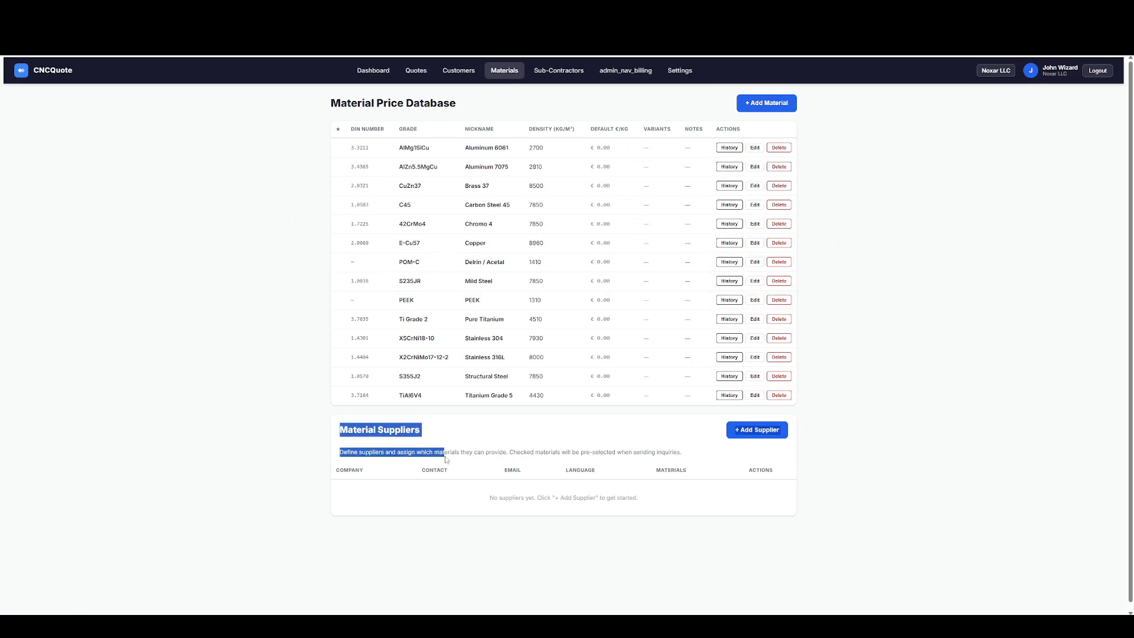
{"action": "left_click", "coordinate": [229, 283]}
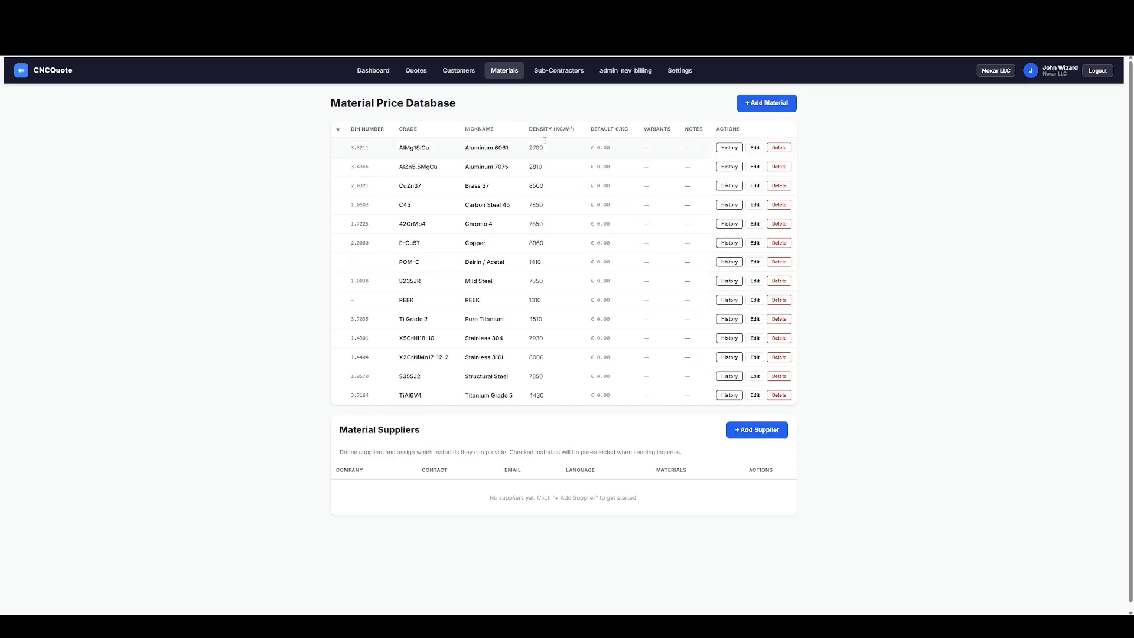
{"action": "left_click", "coordinate": [546, 76]}
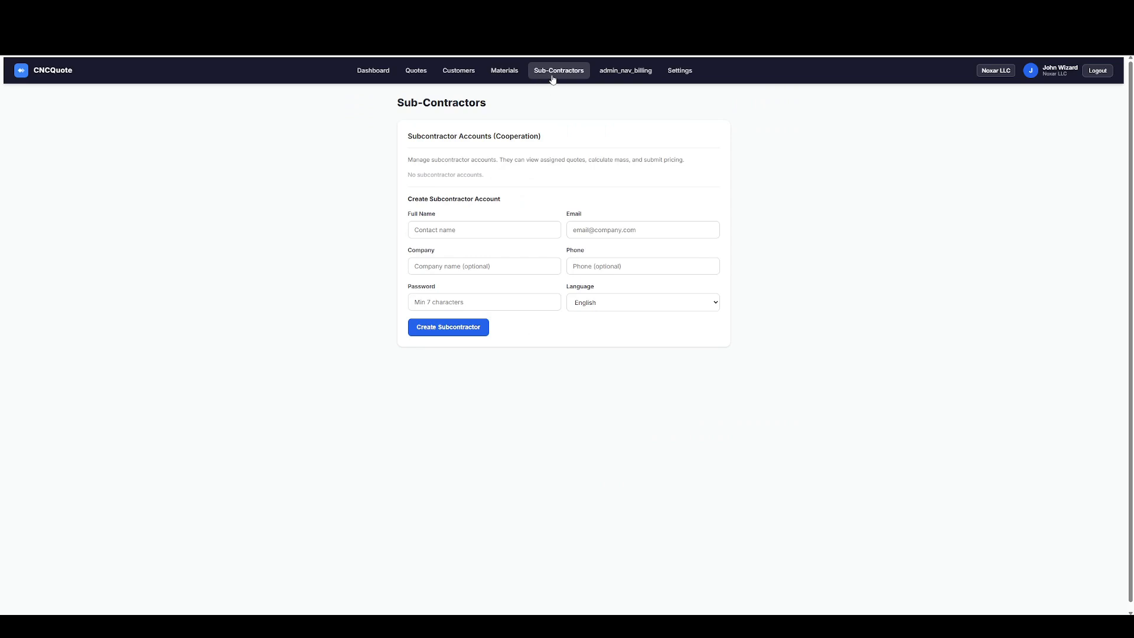
{"action": "left_click", "coordinate": [511, 73]}
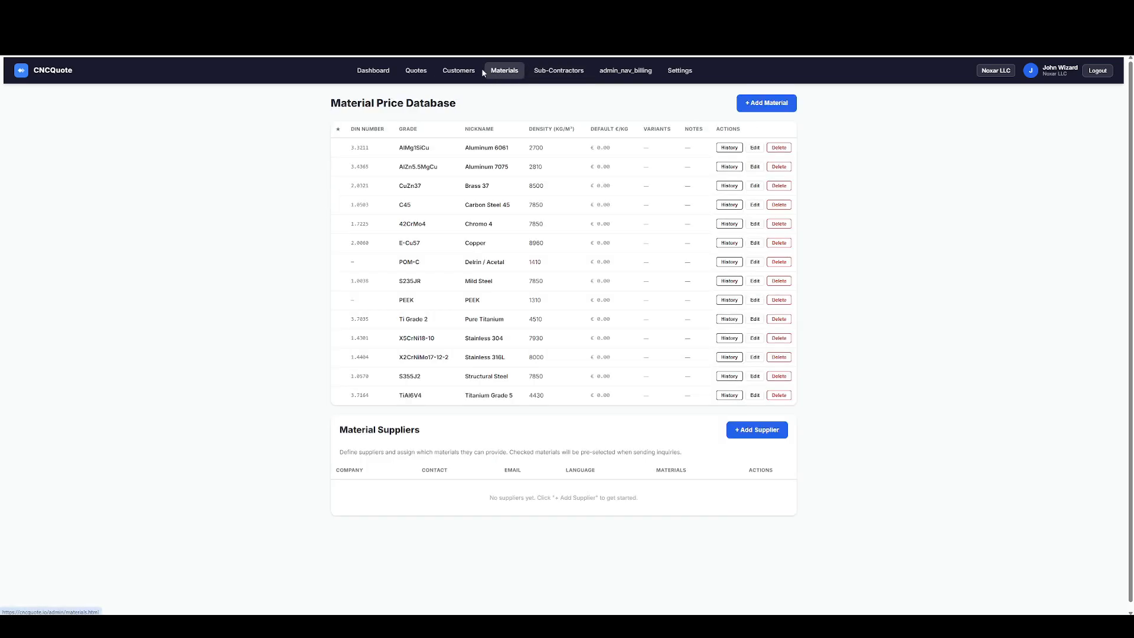
Examine the customer registration link and the email invitation fields on the customers page.
{"action": "left_click", "coordinate": [477, 69]}
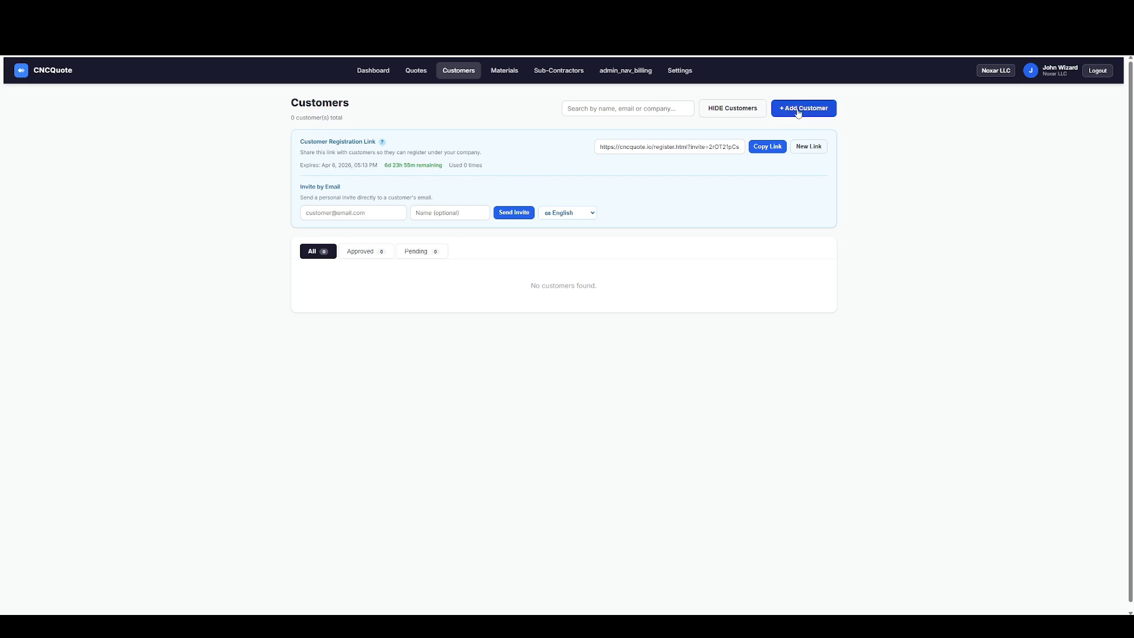
{"action": "left_click_drag", "start_coordinate": [619, 150], "coordinate": [689, 150]}
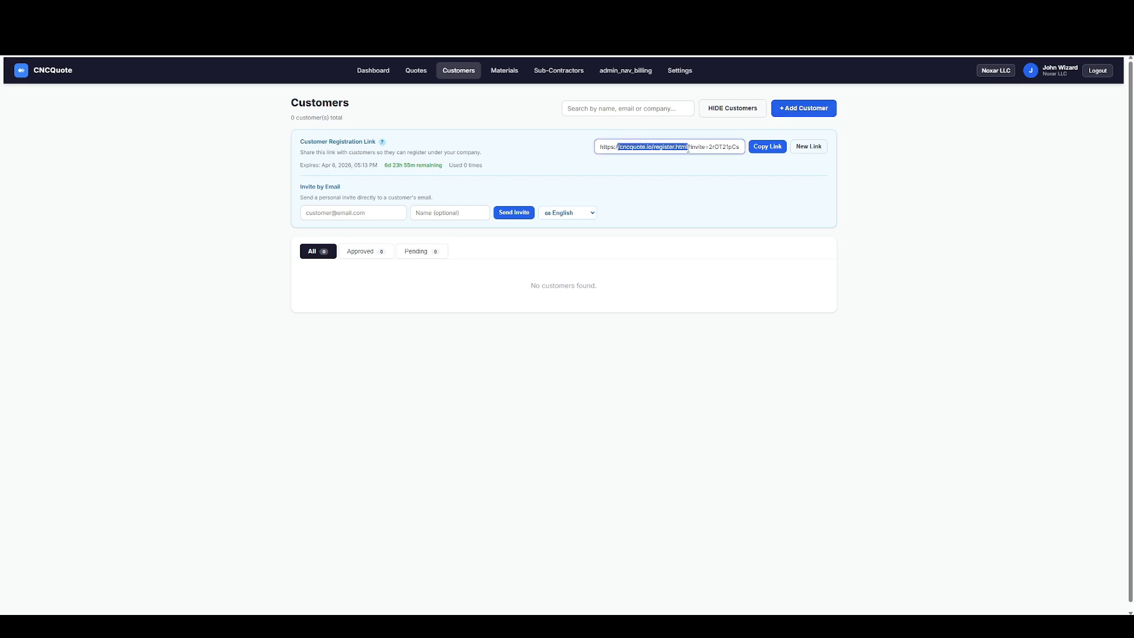
{"action": "left_click", "coordinate": [688, 149]}
{"action": "left_click", "coordinate": [313, 213]}
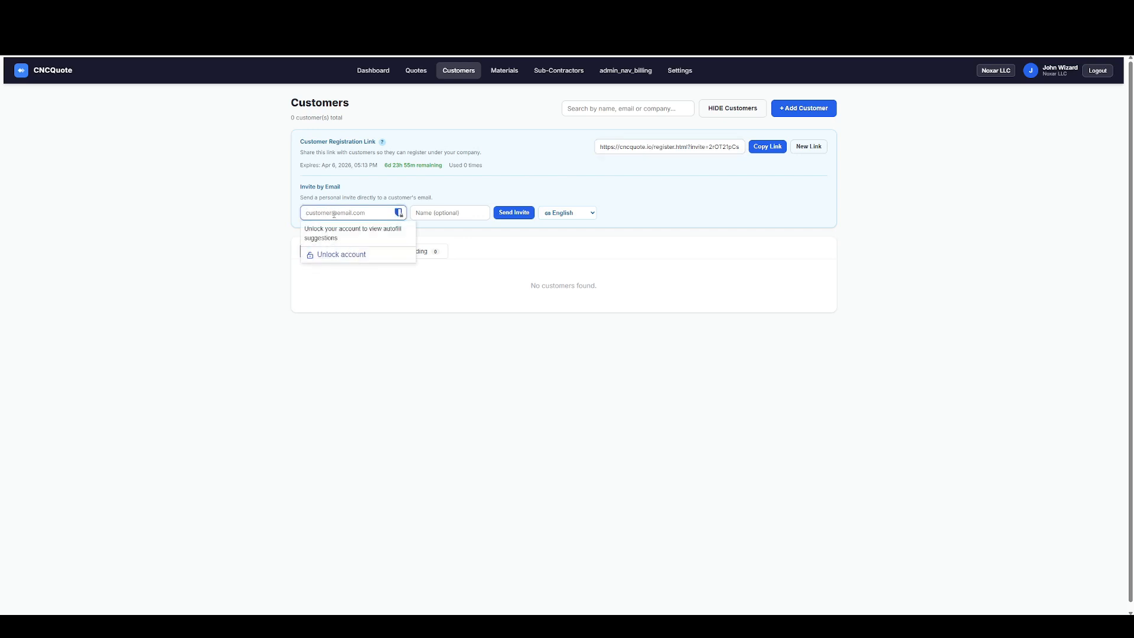
Create a customer with full name, company Ironborne LLC, email address and phone, and check the customer's language options.
{"action": "left_click", "coordinate": [797, 113]}
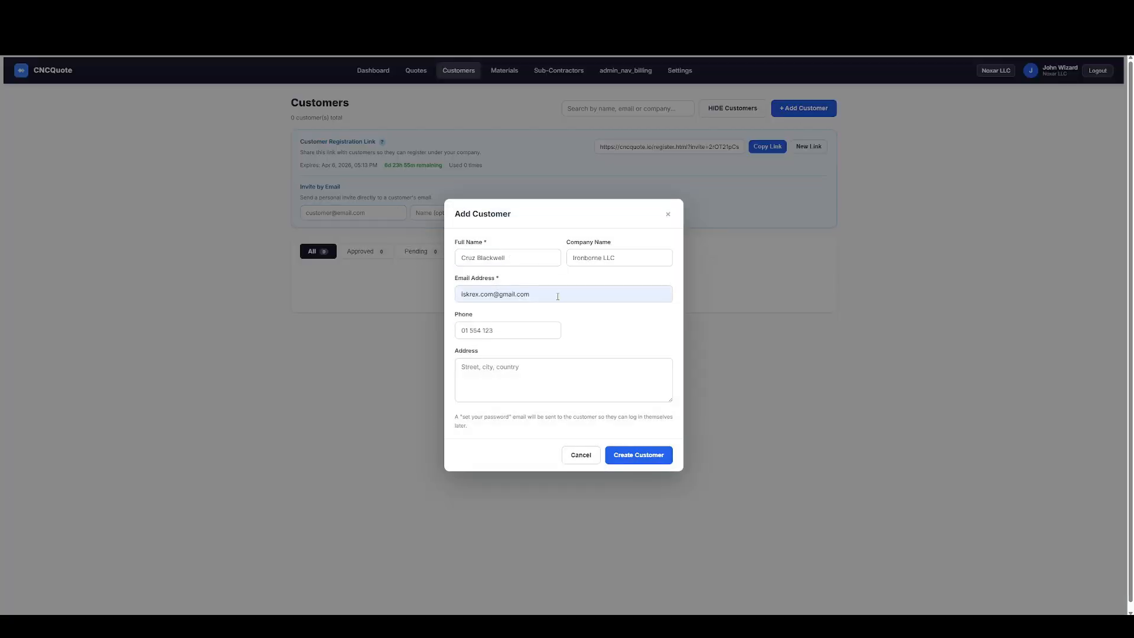
{"action": "left_click", "coordinate": [643, 458]}
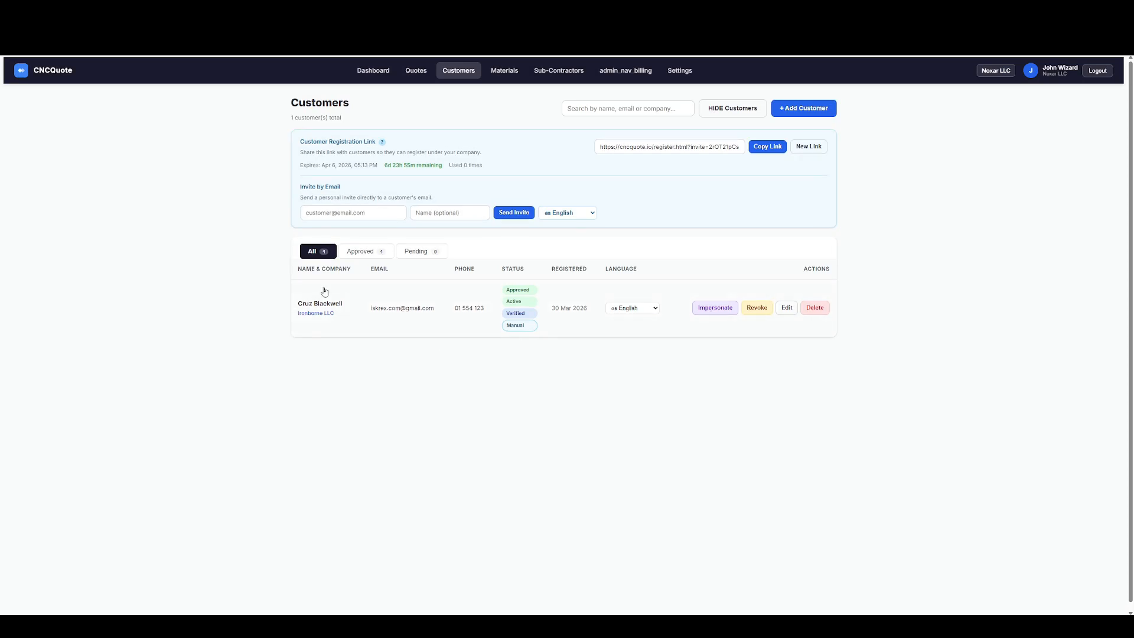
{"action": "left_click", "coordinate": [638, 309]}
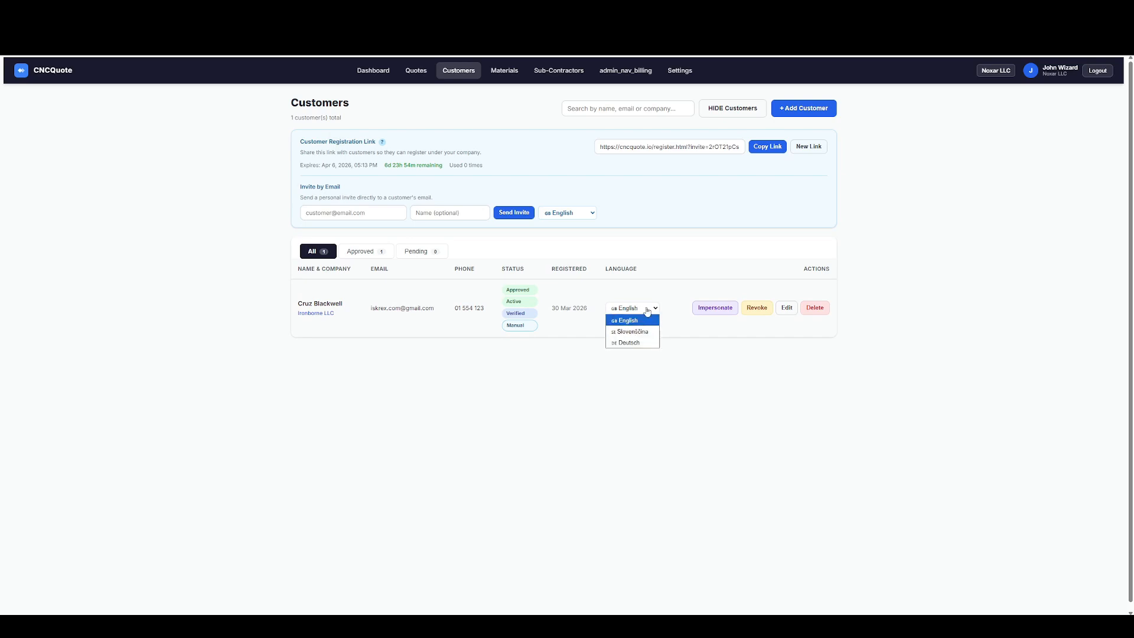
{"action": "left_click", "coordinate": [647, 311]}
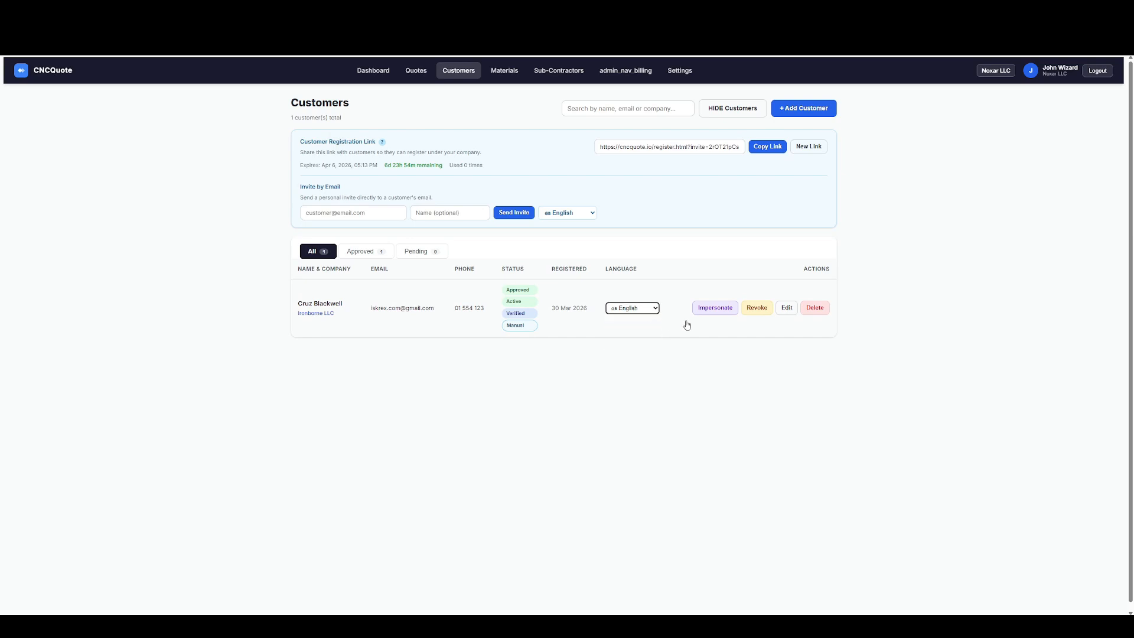
Impersonate the Ironborne LLC customer and start a new quote request.
{"action": "left_click", "coordinate": [718, 310]}
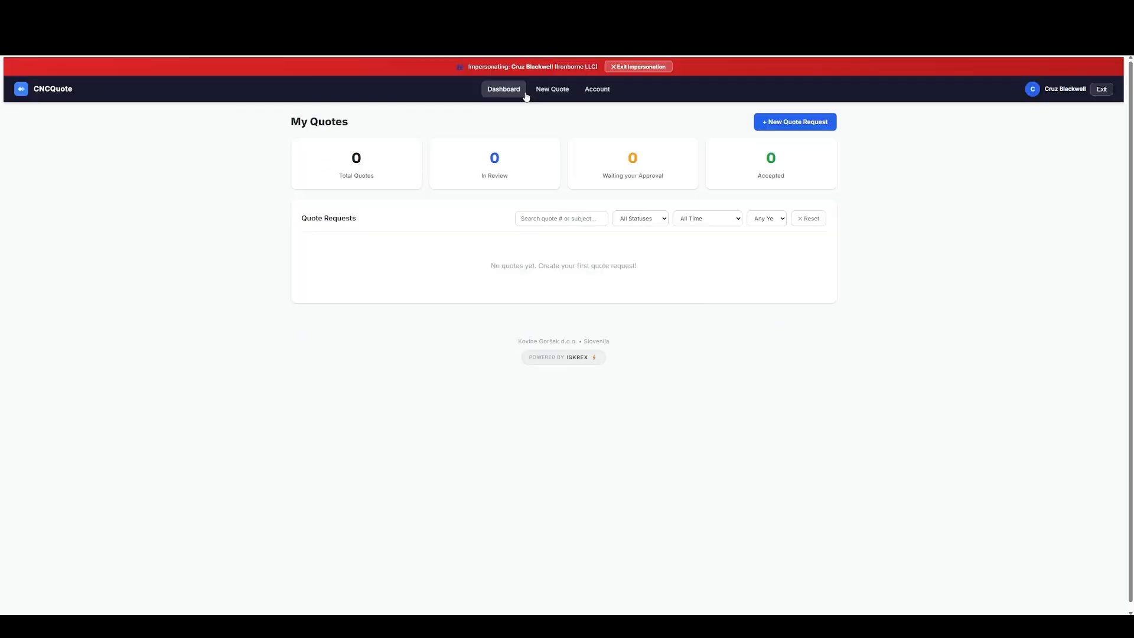
{"action": "left_click", "coordinate": [547, 94]}
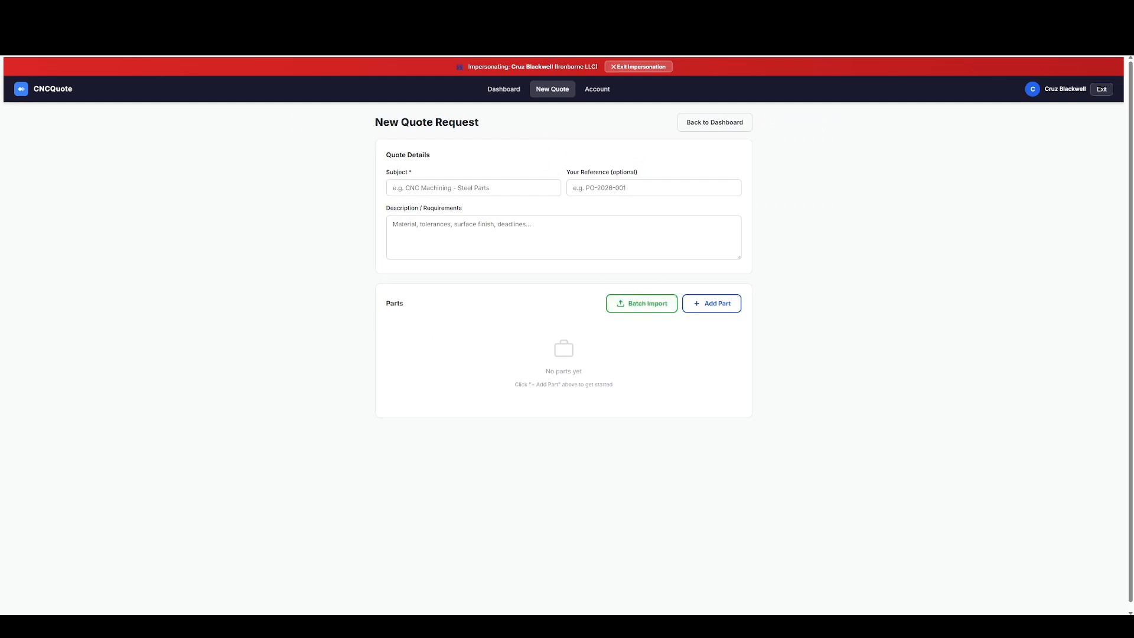
Switch to File Explorer and look over the PDF, DXF and STEP part files in the cncquote_io Video folder.
{"action": "key", "text": "alt+Tab"}
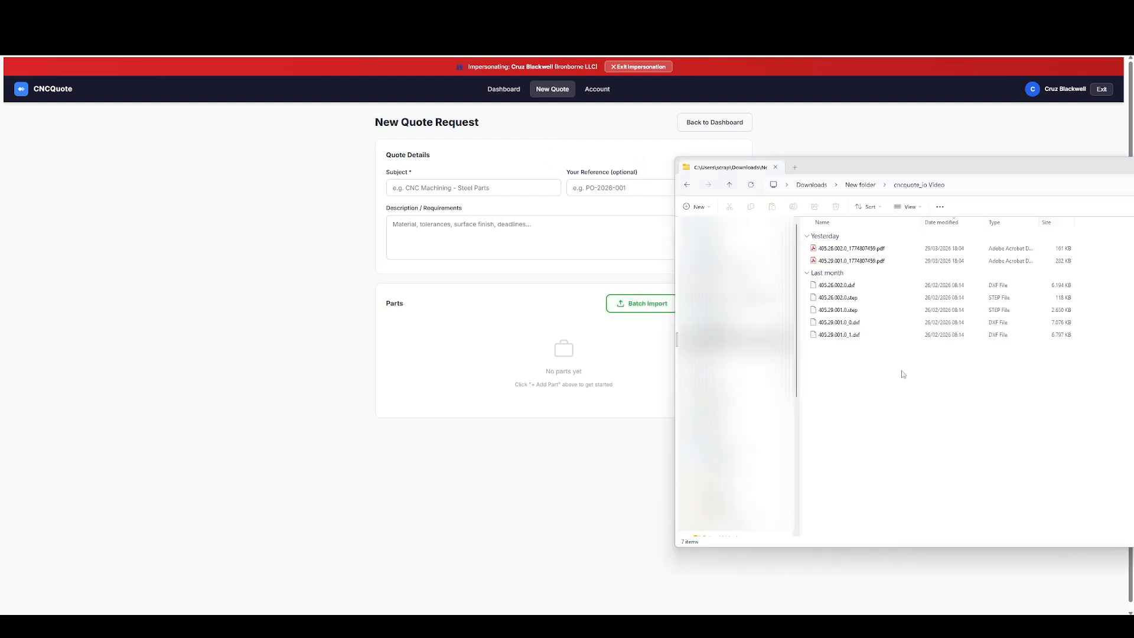
{"action": "left_click", "coordinate": [850, 249]}
{"action": "left_click", "coordinate": [844, 335], "text": "shift"}
{"action": "left_click", "coordinate": [846, 367]}
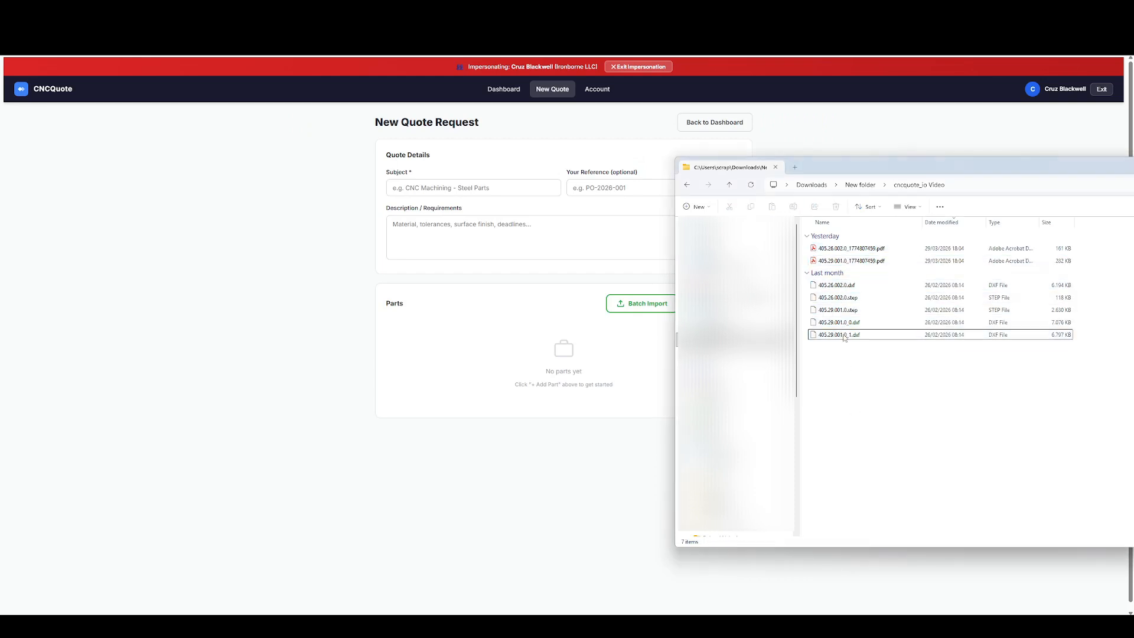
{"action": "left_click", "coordinate": [850, 249]}
{"action": "left_click", "coordinate": [848, 335], "text": "shift"}
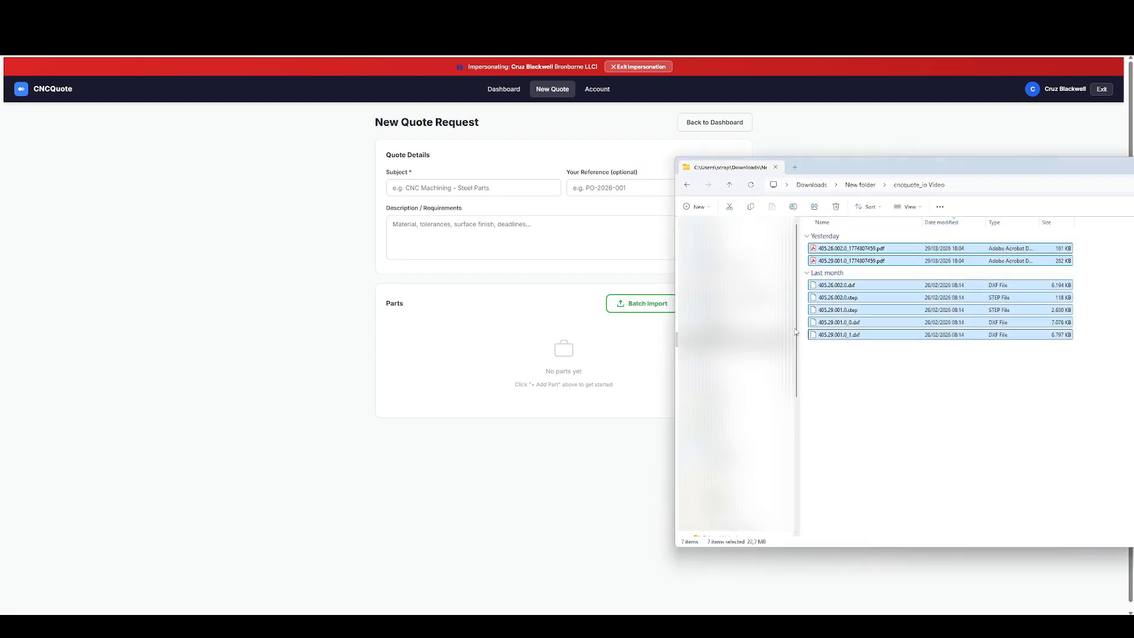
{"action": "left_click", "coordinate": [850, 249]}
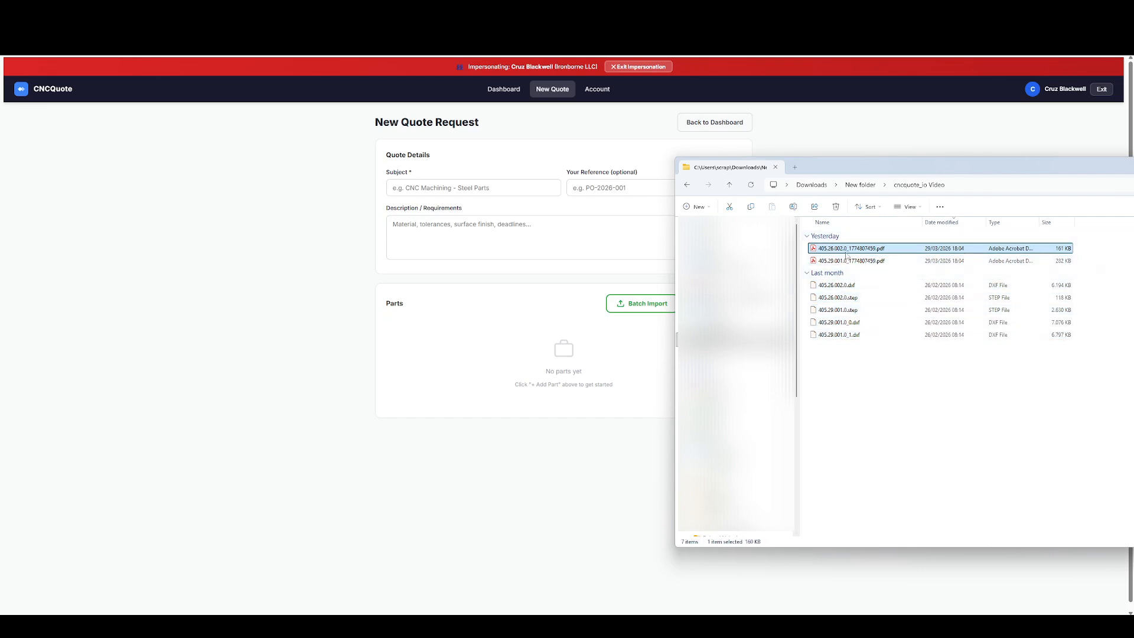
{"action": "left_click", "coordinate": [848, 299]}
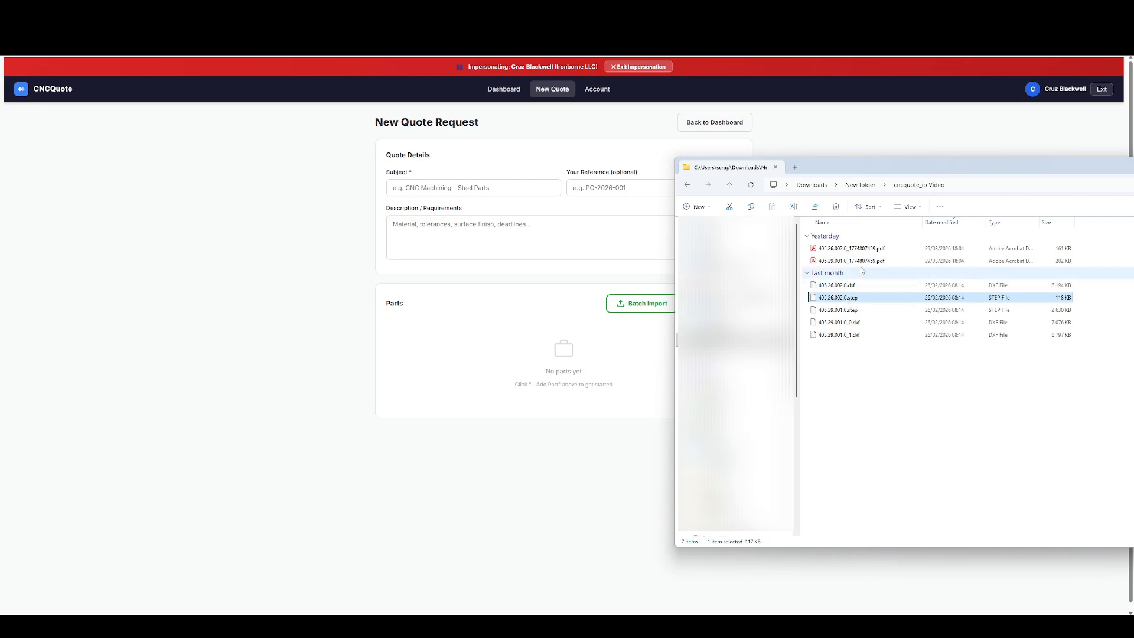
Batch import all PDF, DXF and STEP files from the cncquote_io Video folder into the quote request's parts.
{"action": "left_click", "coordinate": [636, 313]}
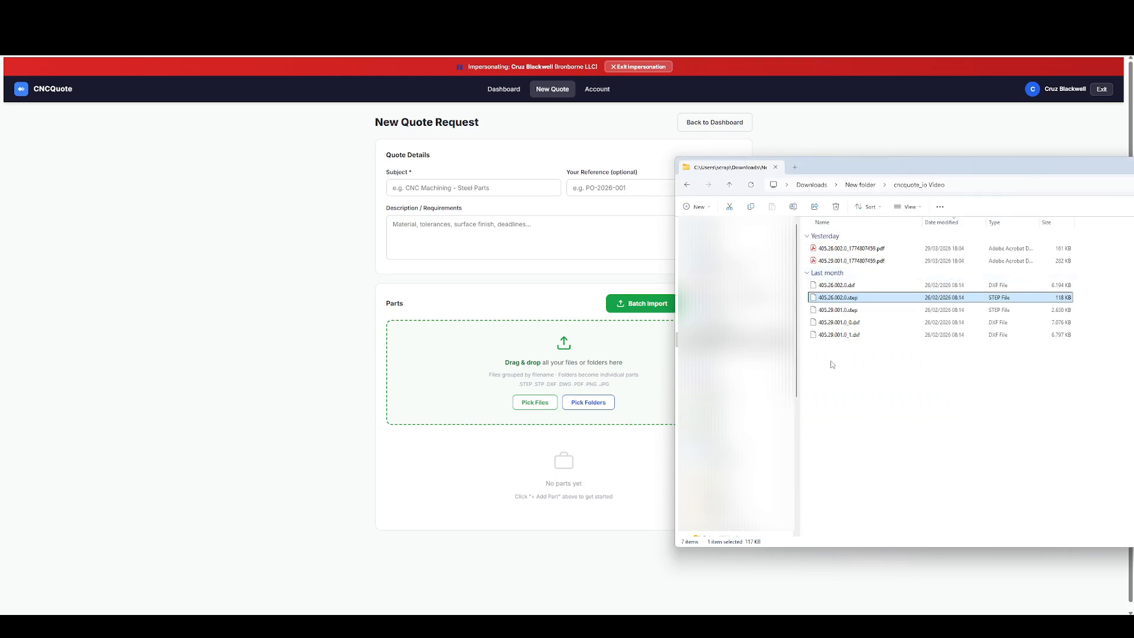
{"action": "left_click_drag", "start_coordinate": [832, 362], "coordinate": [895, 256]}
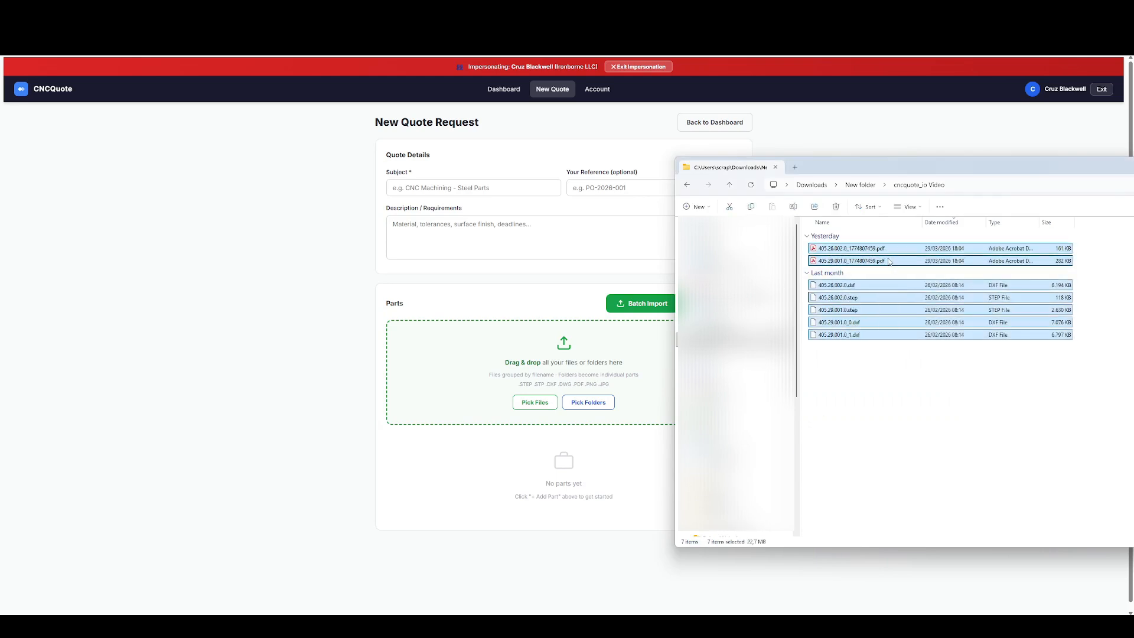
{"action": "left_click_drag", "start_coordinate": [880, 262], "coordinate": [540, 372]}
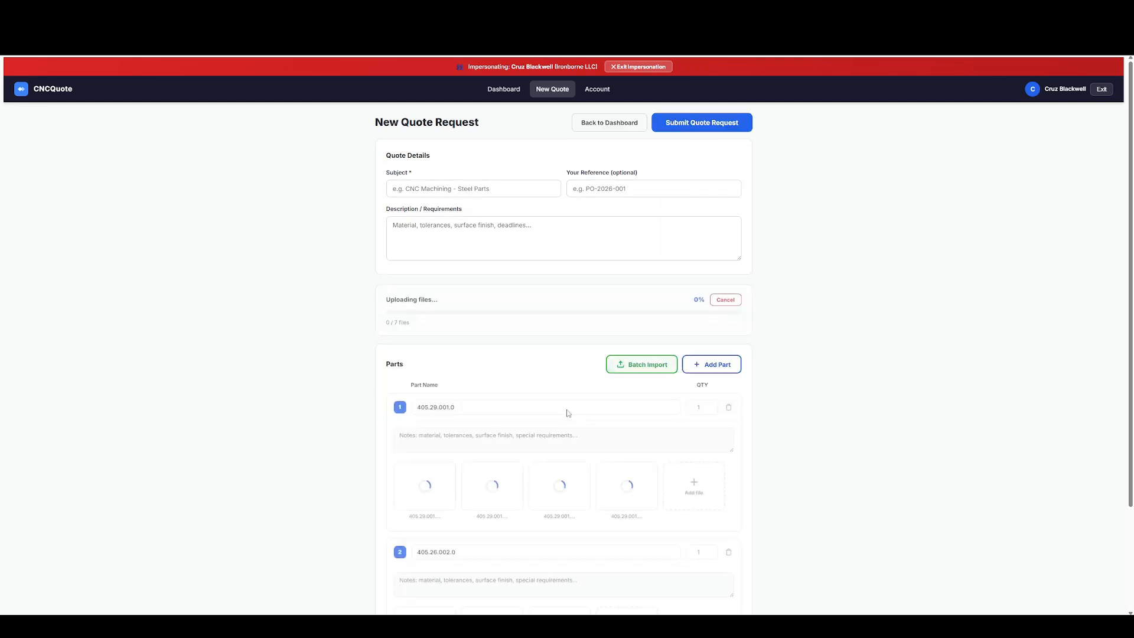
Open the STEP model of part 405.26.002.0 and use Face View to face its square surface with the hole.
{"action": "scroll", "coordinate": [461, 348], "scroll_direction": "down", "scroll_amount": 2}
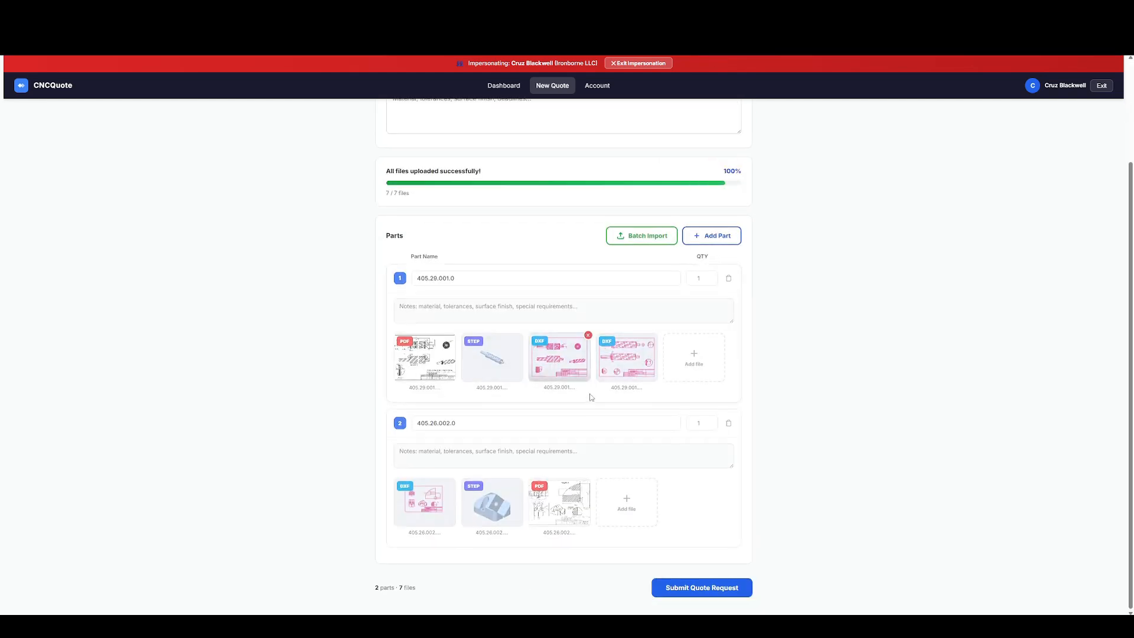
{"action": "left_click", "coordinate": [497, 505]}
{"action": "left_click_drag", "start_coordinate": [497, 307], "coordinate": [462, 297]}
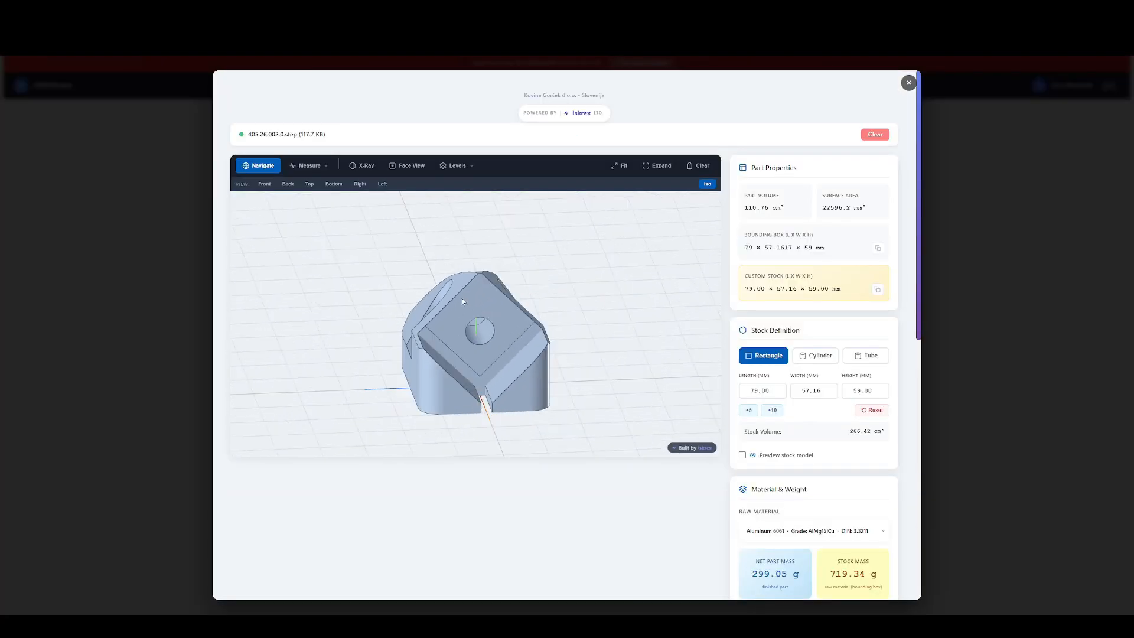
{"action": "left_click", "coordinate": [400, 174]}
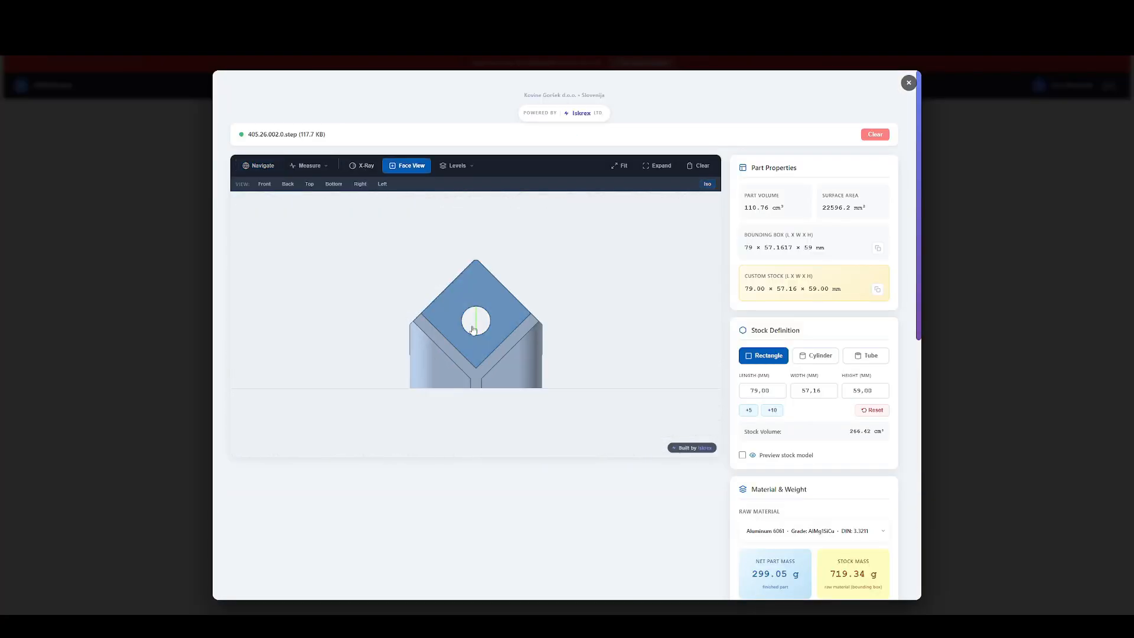
Measure the horizontal width of the narrow slot below the square face.
{"action": "left_click", "coordinate": [323, 165]}
{"action": "left_click", "coordinate": [325, 166]}
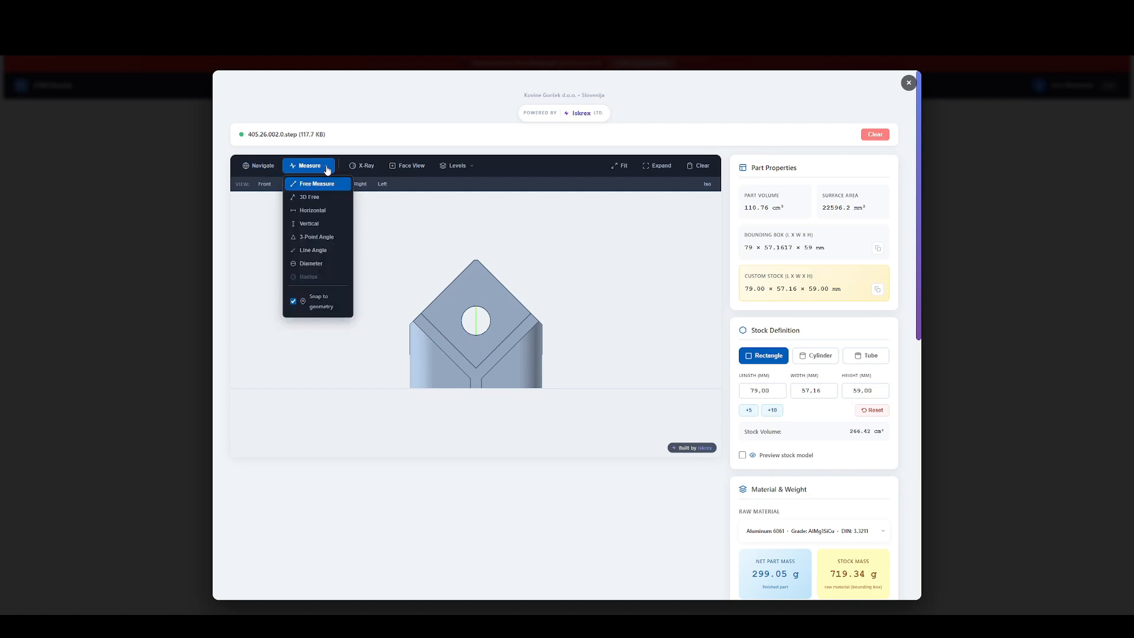
{"action": "left_click", "coordinate": [322, 211]}
{"action": "scroll", "coordinate": [464, 378], "scroll_direction": "up", "scroll_amount": 4}
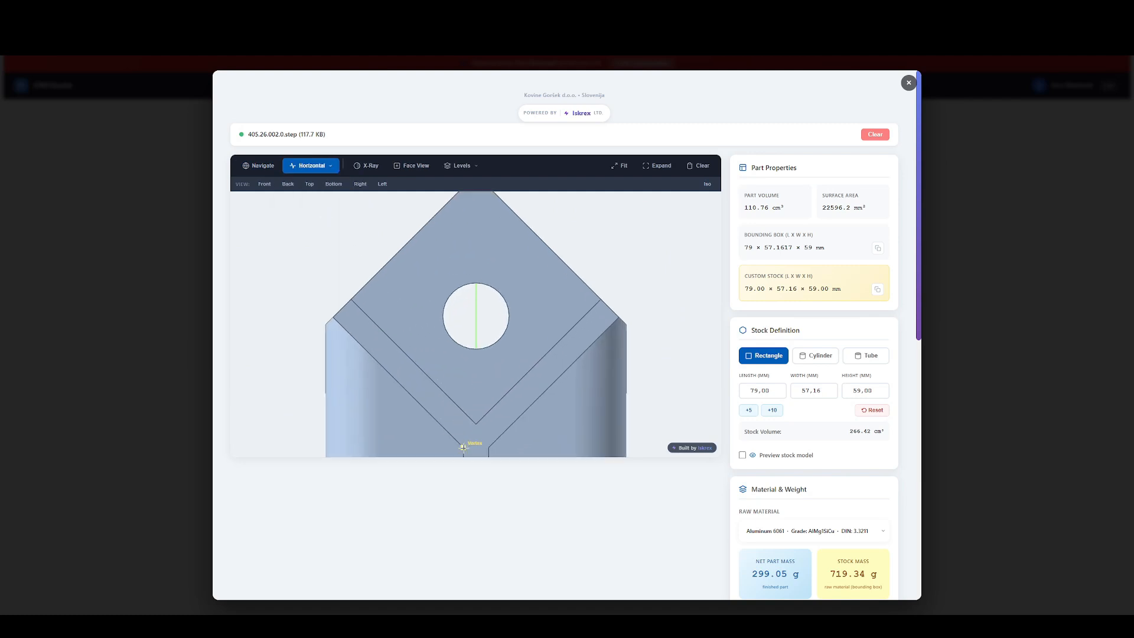
{"action": "left_click", "coordinate": [466, 424]}
{"action": "left_click", "coordinate": [487, 424]}
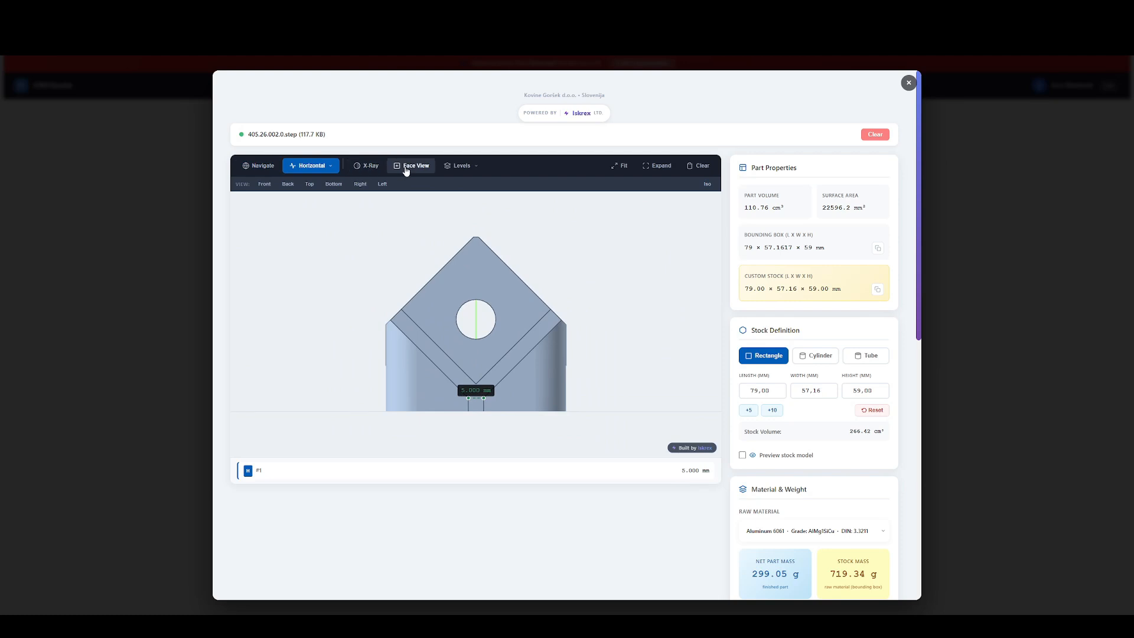
Show the model in X-Ray mode, examine its internal holes from an angle, and close the model viewer.
{"action": "left_click", "coordinate": [373, 166]}
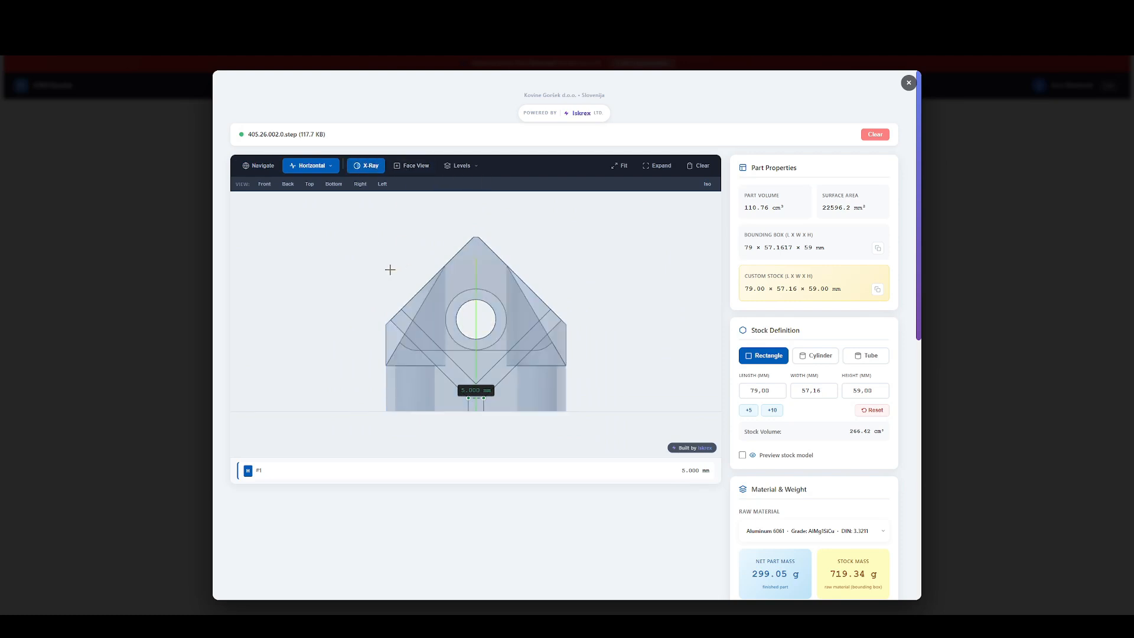
{"action": "left_click", "coordinate": [254, 167]}
{"action": "left_click_drag", "start_coordinate": [337, 248], "coordinate": [367, 278]}
{"action": "mouse_move", "coordinate": [555, 294]}
{"action": "left_mouse_down"}
{"action": "mouse_move", "coordinate": [523, 268]}
{"action": "mouse_move", "coordinate": [452, 278]}
{"action": "mouse_move", "coordinate": [475, 300]}
{"action": "mouse_move", "coordinate": [547, 291]}
{"action": "mouse_move", "coordinate": [534, 286]}
{"action": "mouse_move", "coordinate": [564, 295]}
{"action": "mouse_move", "coordinate": [533, 298]}
{"action": "mouse_move", "coordinate": [569, 295]}
{"action": "left_mouse_up"}
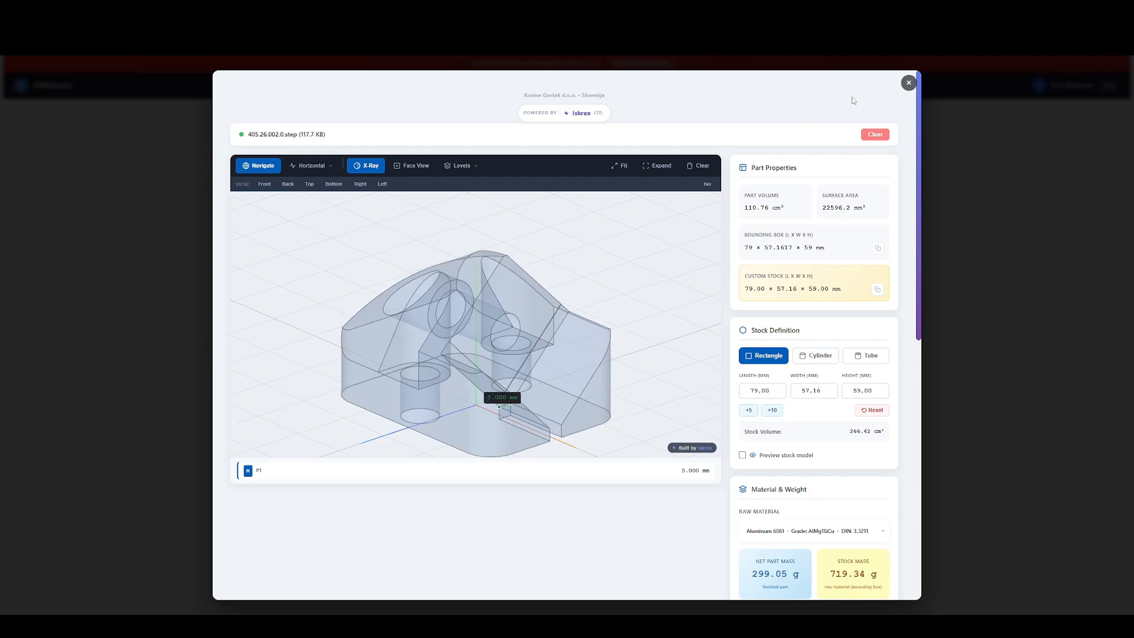
{"action": "left_click", "coordinate": [908, 83]}
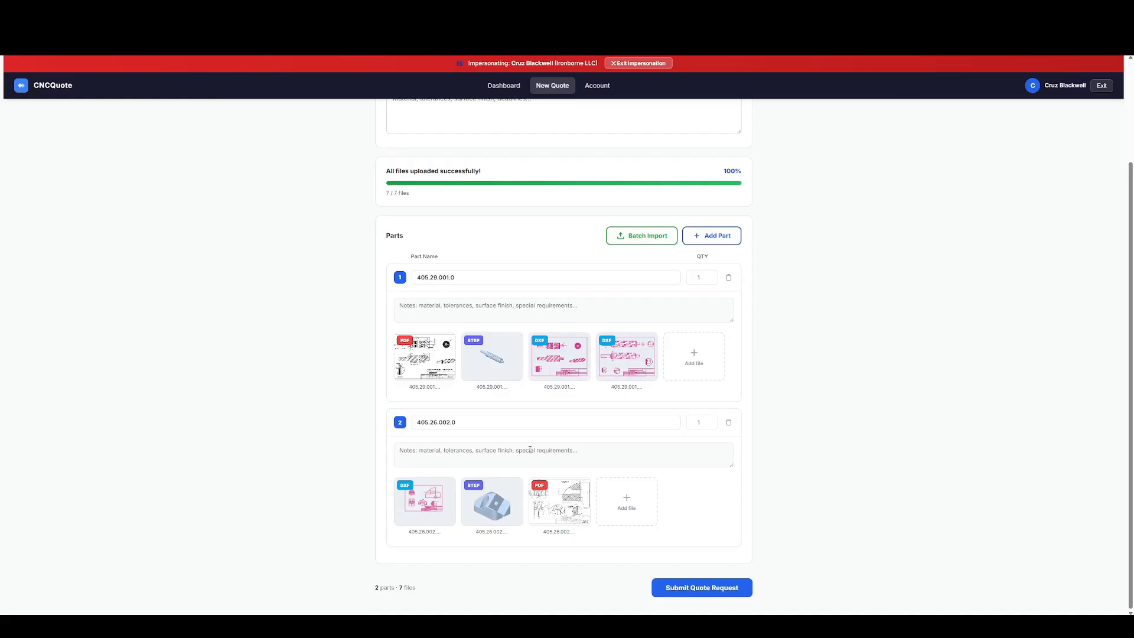
Open the PDF drawing of part 405.26.002.0 and calibrate it using the narrow slot's width as a known distance of 5 mm.
{"action": "left_click", "coordinate": [549, 499]}
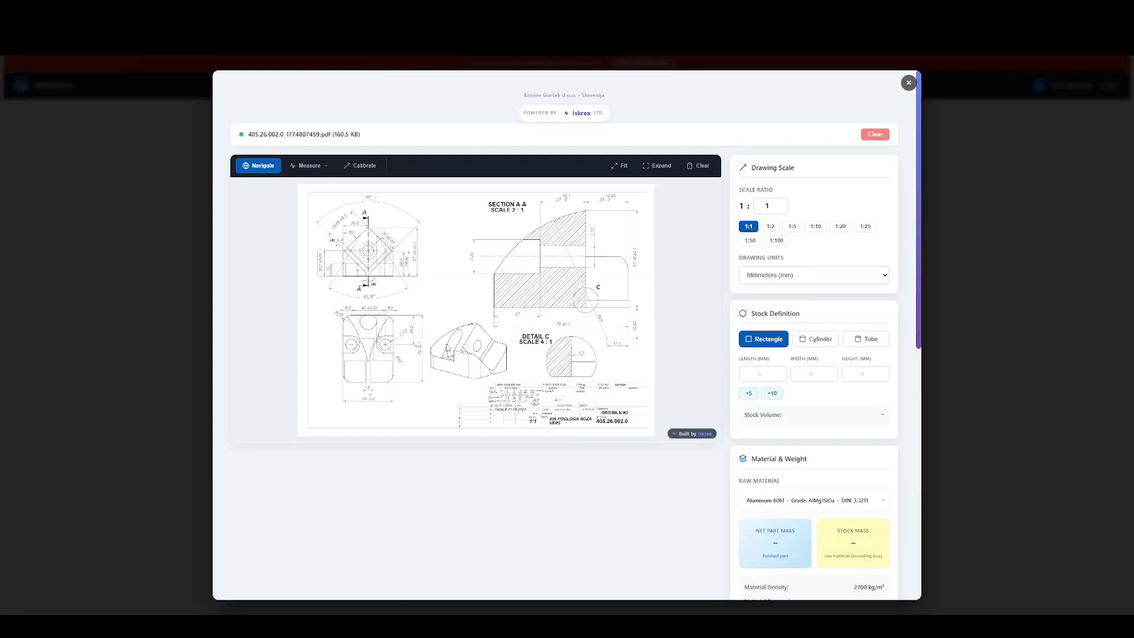
{"action": "scroll", "coordinate": [354, 387], "scroll_direction": "up", "scroll_amount": 3}
{"action": "scroll", "coordinate": [378, 385], "scroll_direction": "up", "scroll_amount": 5}
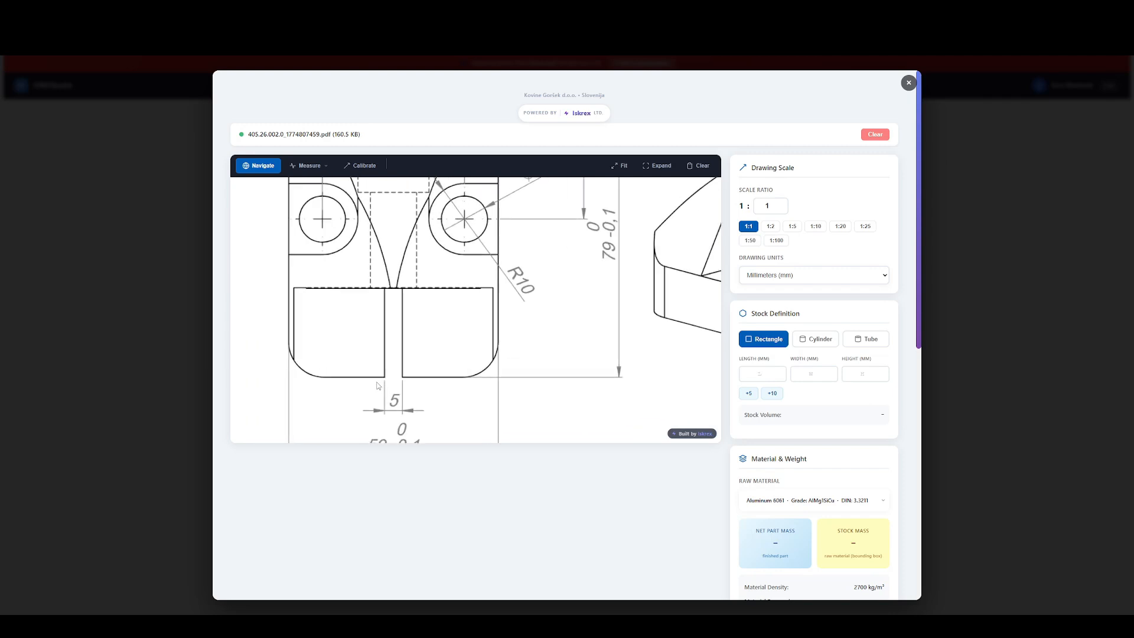
{"action": "scroll", "coordinate": [410, 372], "scroll_direction": "down", "scroll_amount": 3}
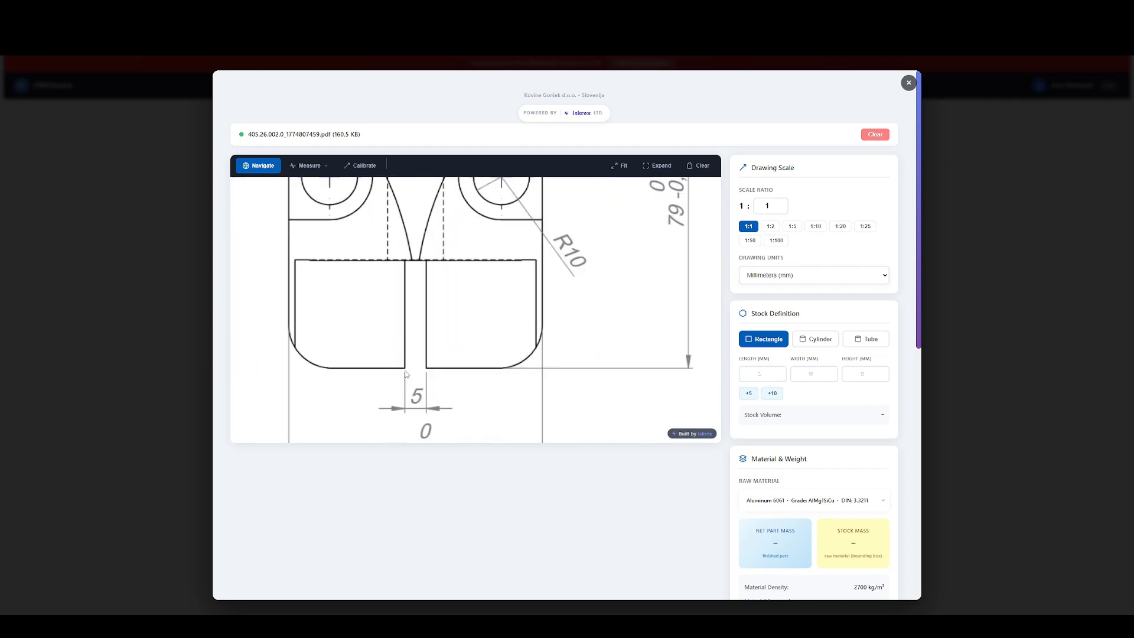
{"action": "scroll", "coordinate": [406, 374], "scroll_direction": "up", "scroll_amount": 5}
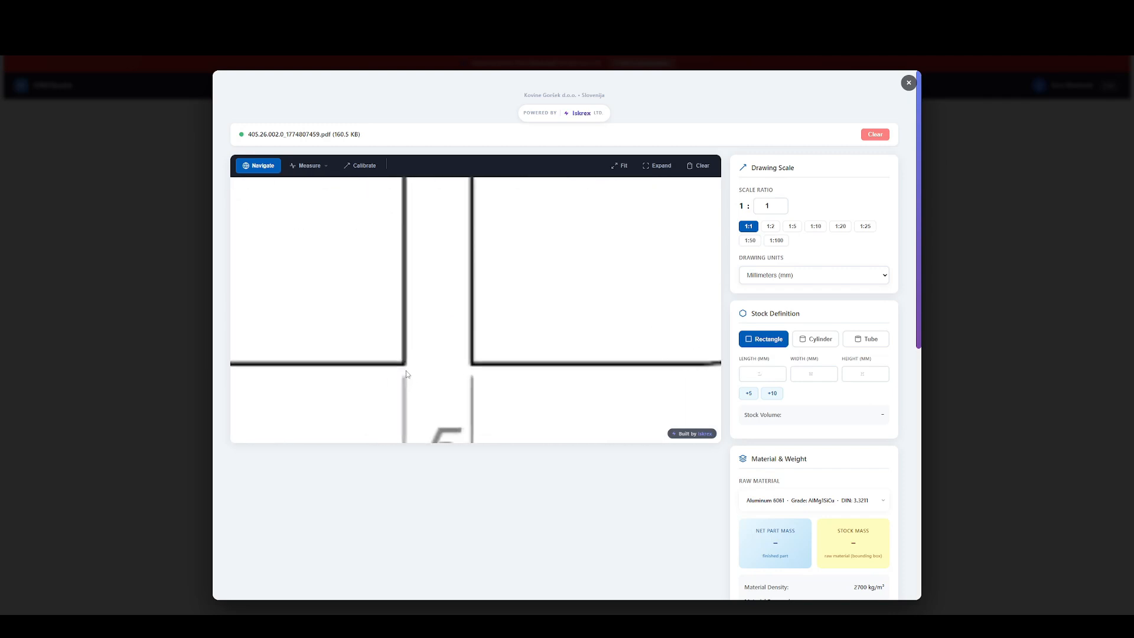
{"action": "left_click", "coordinate": [347, 168]}
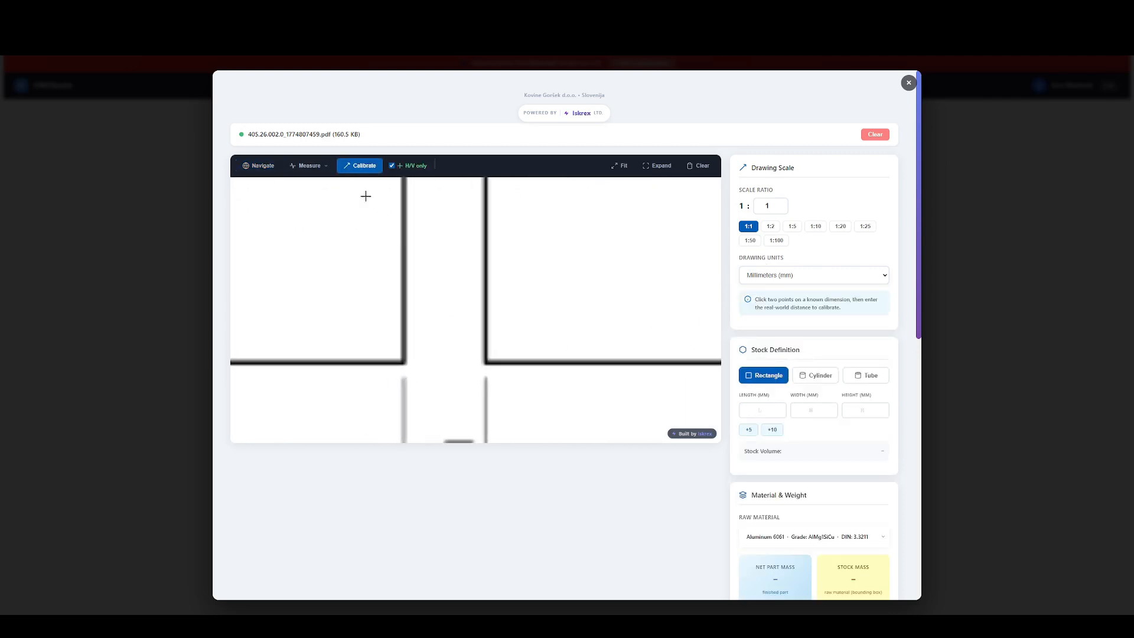
{"action": "left_click", "coordinate": [402, 363]}
{"action": "left_click", "coordinate": [486, 362]}
{"action": "type", "text": "5"}
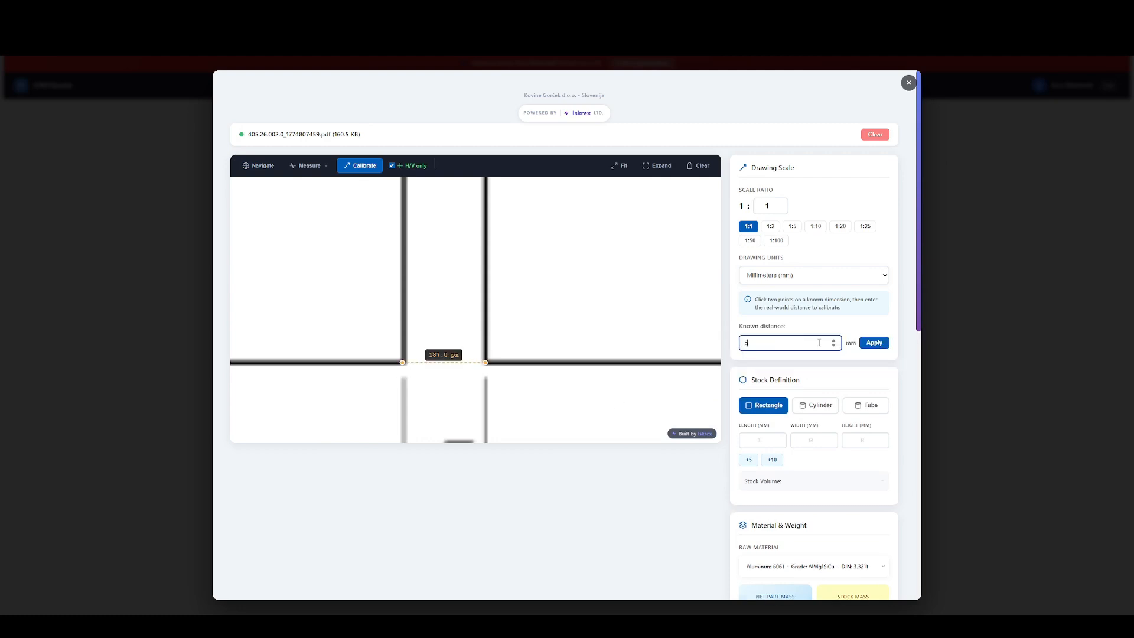
{"action": "left_click", "coordinate": [874, 342]}
Measure the vertical height marked 15 in the front view, from the base's lower corner to the start of the sloped dashed edge.
{"action": "scroll", "coordinate": [398, 360], "scroll_direction": "down", "scroll_amount": 8}
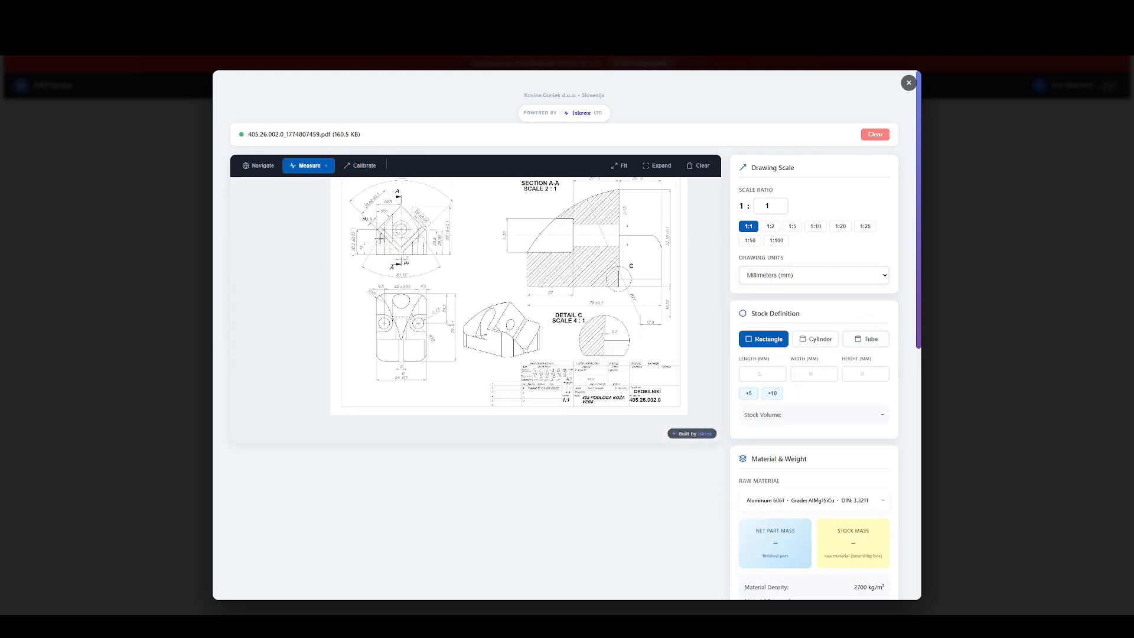
{"action": "scroll", "coordinate": [378, 242], "scroll_direction": "up", "scroll_amount": 10}
{"action": "scroll", "coordinate": [379, 289], "scroll_direction": "down", "scroll_amount": 5}
{"action": "scroll", "coordinate": [379, 289], "scroll_direction": "up", "scroll_amount": 5}
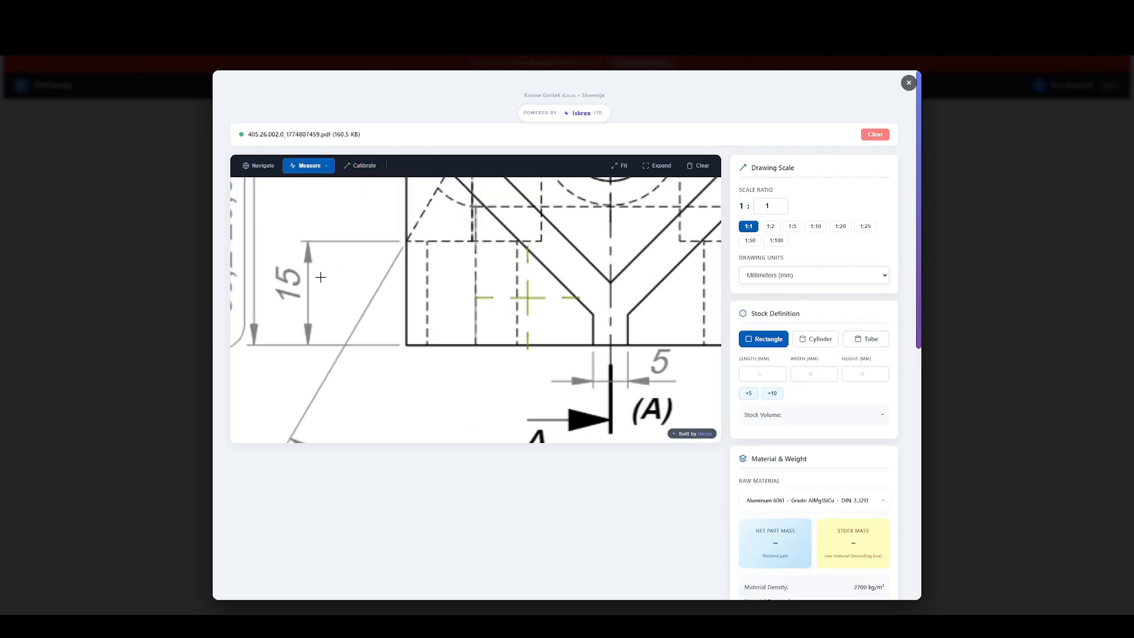
{"action": "left_click", "coordinate": [316, 171]}
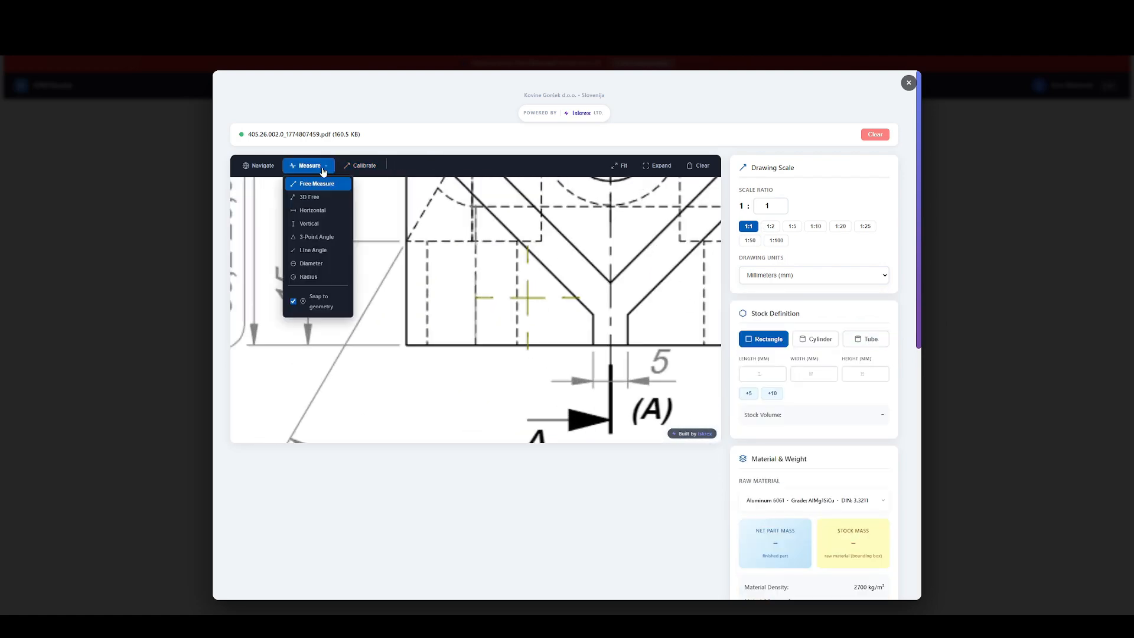
{"action": "left_click", "coordinate": [325, 220]}
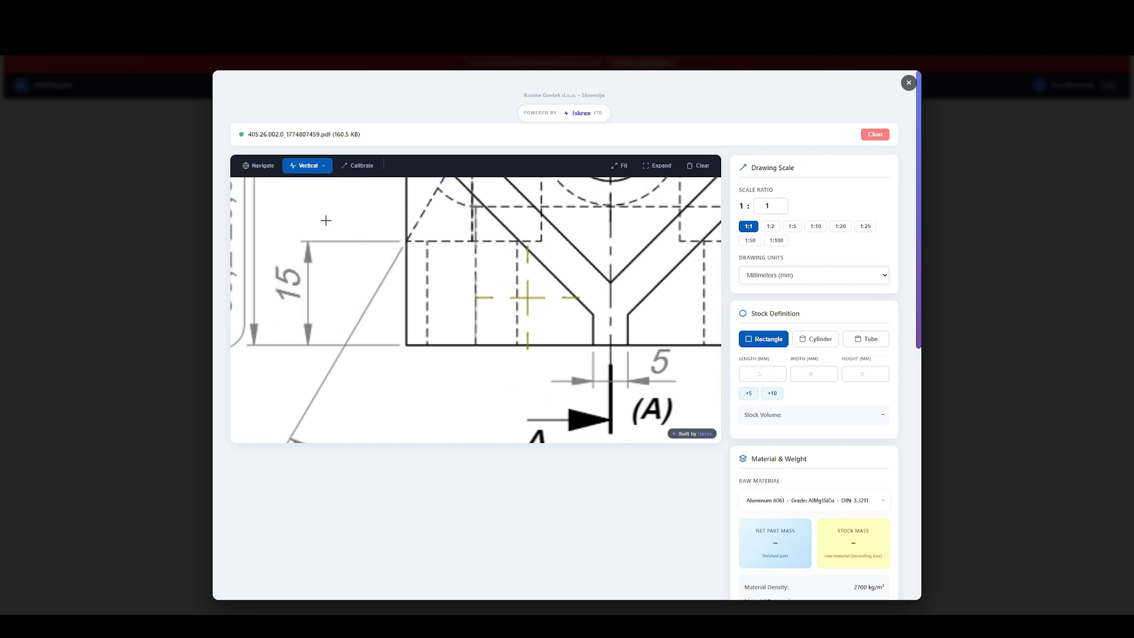
{"action": "left_click", "coordinate": [407, 345]}
{"action": "left_click", "coordinate": [406, 241]}
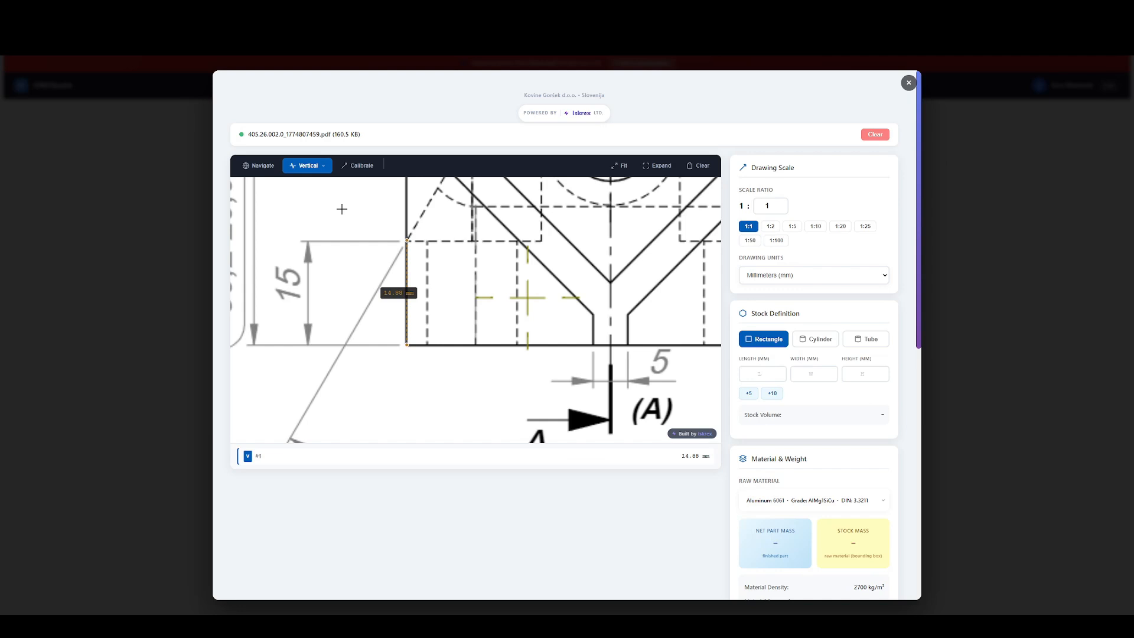
Clear the vertical measurement from the drawing and close the drawing viewer.
{"action": "scroll", "coordinate": [446, 291], "scroll_direction": "down", "scroll_amount": 5}
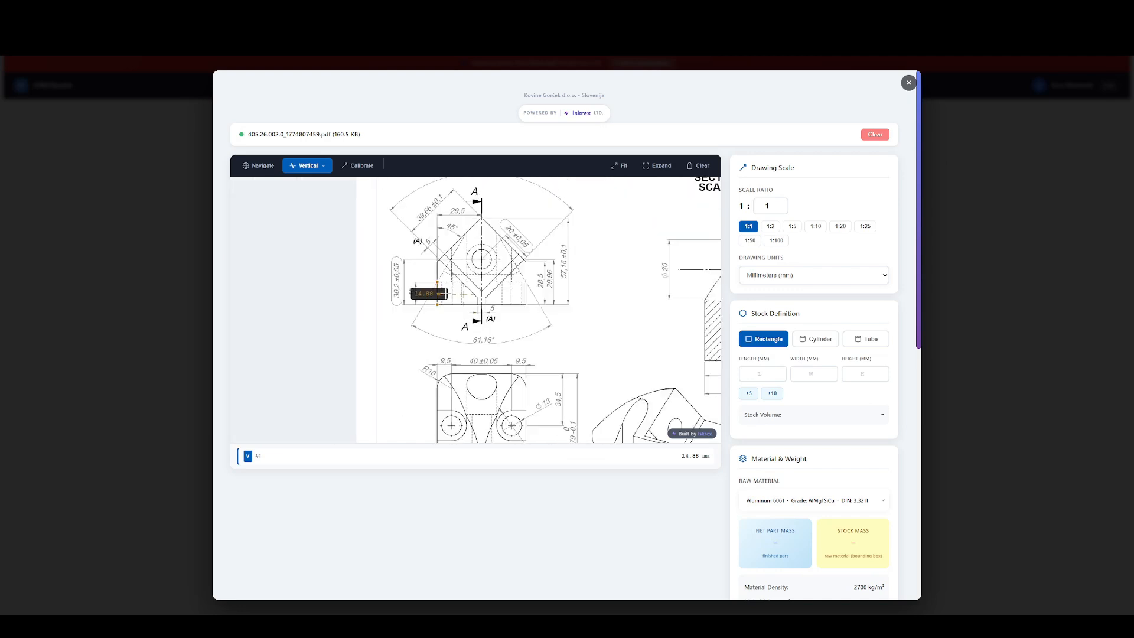
{"action": "left_click", "coordinate": [697, 166]}
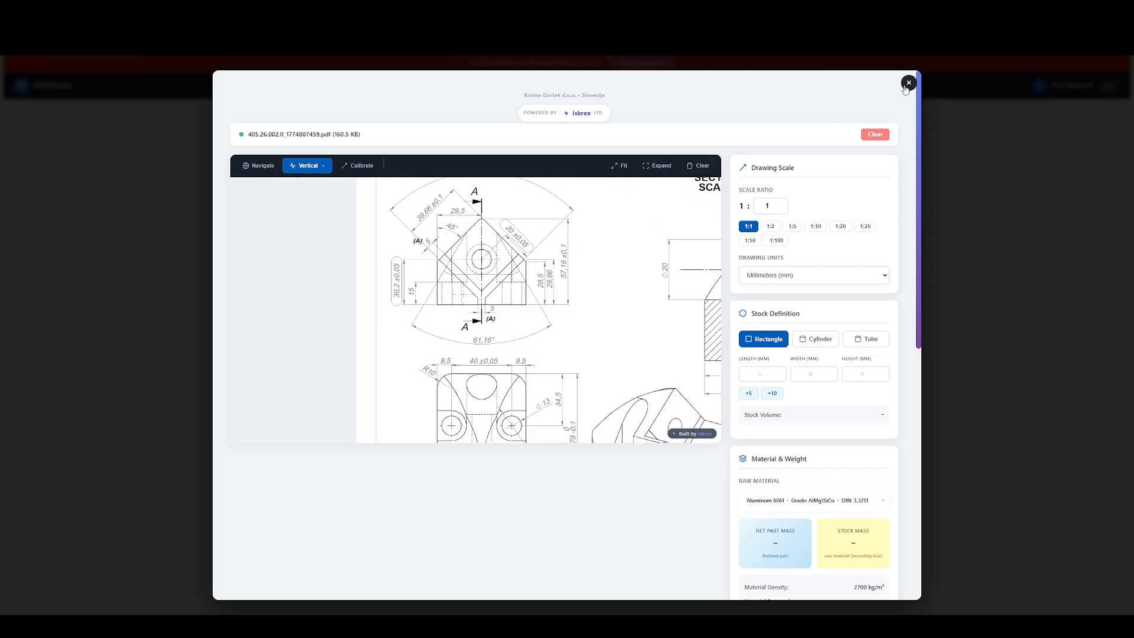
{"action": "scroll", "coordinate": [801, 306], "scroll_direction": "down", "scroll_amount": 3}
{"action": "scroll", "coordinate": [802, 309], "scroll_direction": "up", "scroll_amount": 3}
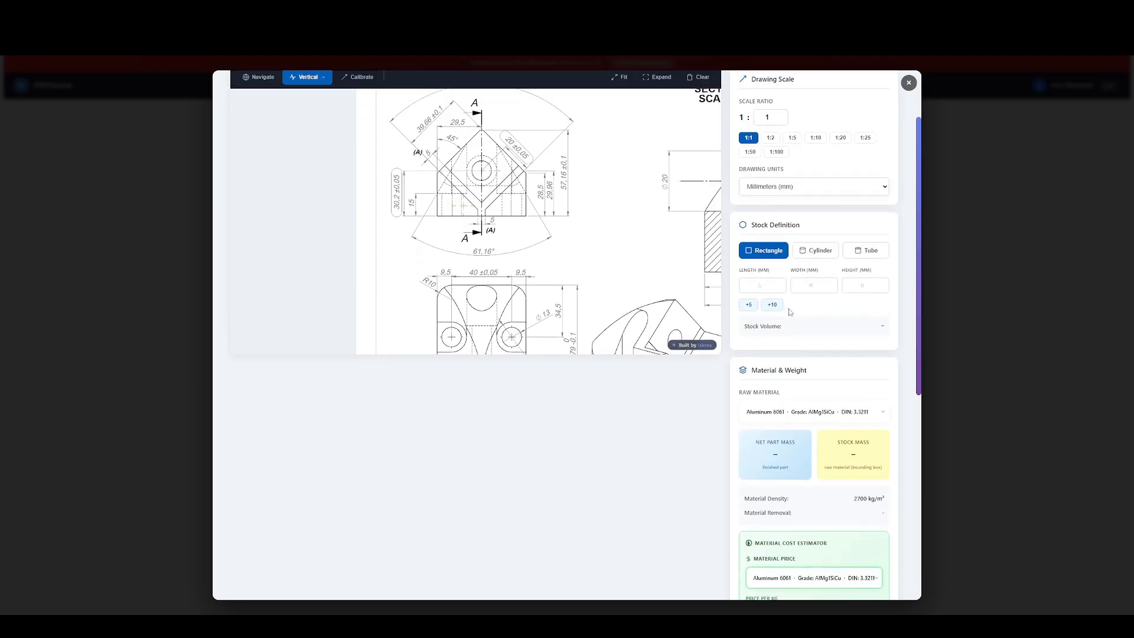
{"action": "left_click", "coordinate": [904, 89]}
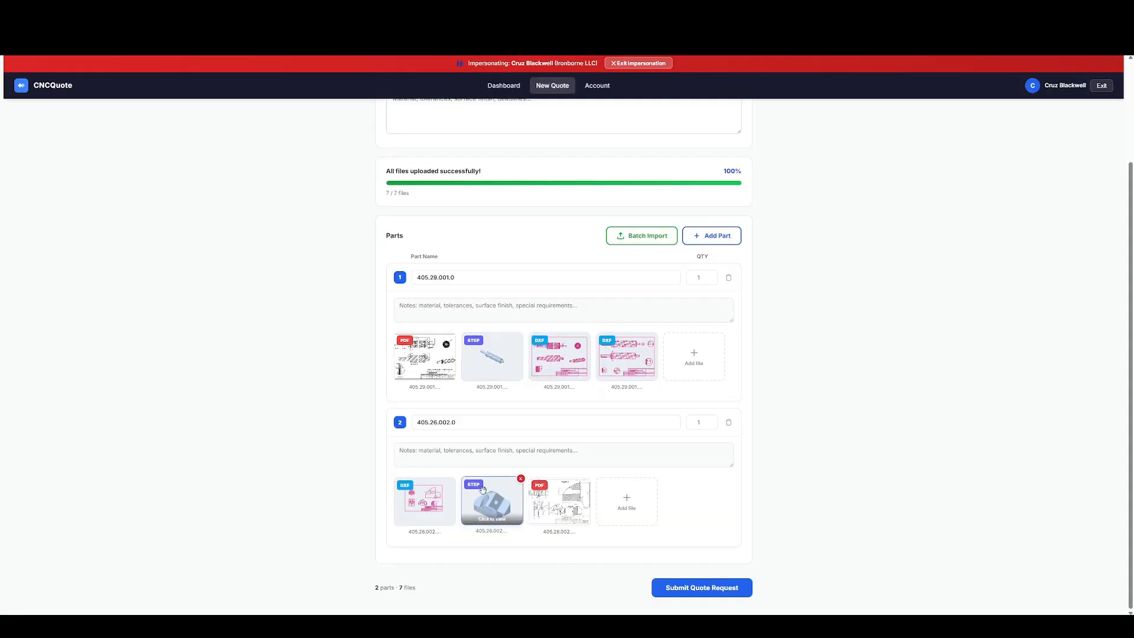
Preview the rectangular stock around the STEP model of part 405.26.002.0 and enlarge the stock by 5 mm in every dimension.
{"action": "left_click", "coordinate": [494, 503]}
{"action": "scroll", "coordinate": [764, 266], "scroll_direction": "down", "scroll_amount": 3}
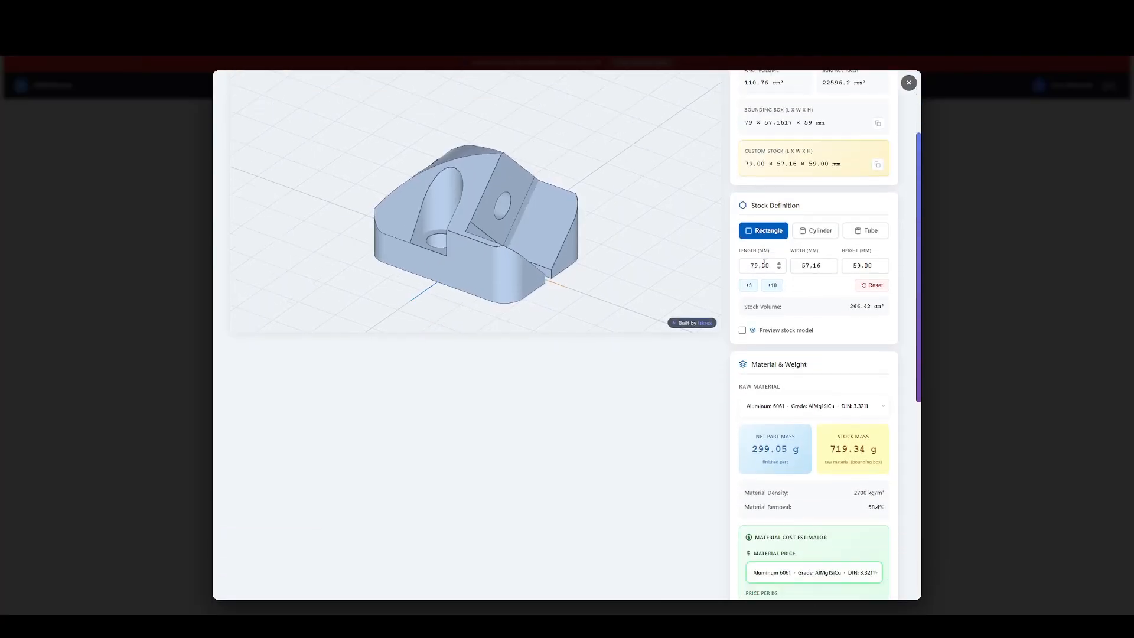
{"action": "scroll", "coordinate": [762, 295], "scroll_direction": "up", "scroll_amount": 2}
{"action": "left_click", "coordinate": [744, 411]}
{"action": "left_click_drag", "start_coordinate": [478, 301], "coordinate": [499, 269]}
{"action": "left_click", "coordinate": [748, 367]}
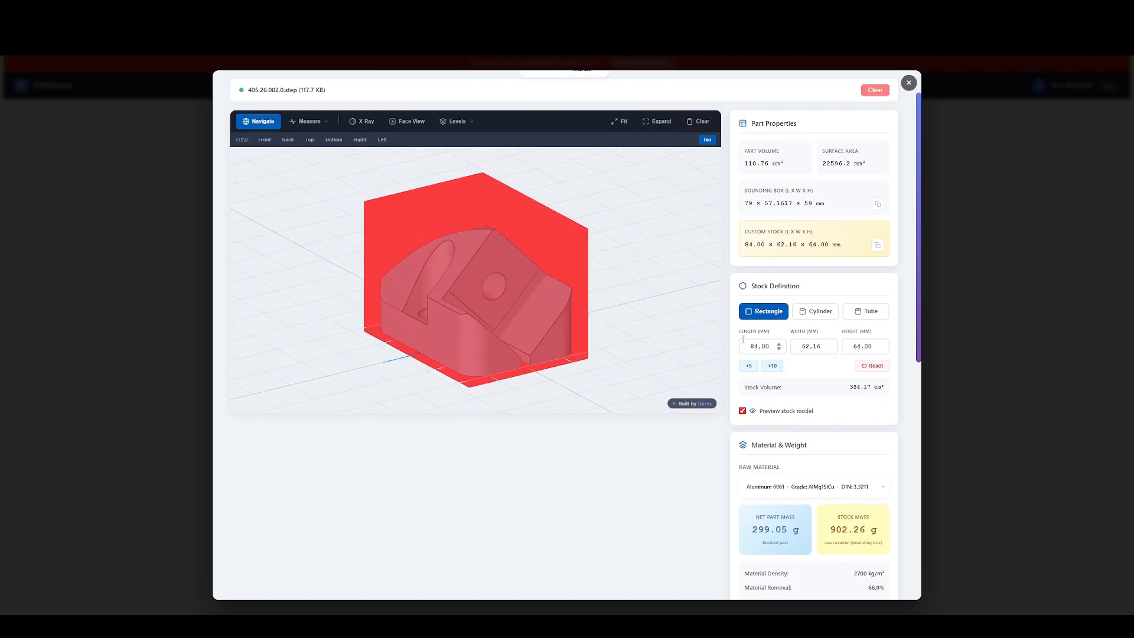
Examine the net part mass, stock mass and material cost estimator for the enlarged stock, and close the model viewer.
{"action": "scroll", "coordinate": [803, 347], "scroll_direction": "down", "scroll_amount": 4}
{"action": "left_click_drag", "start_coordinate": [752, 307], "coordinate": [789, 326]}
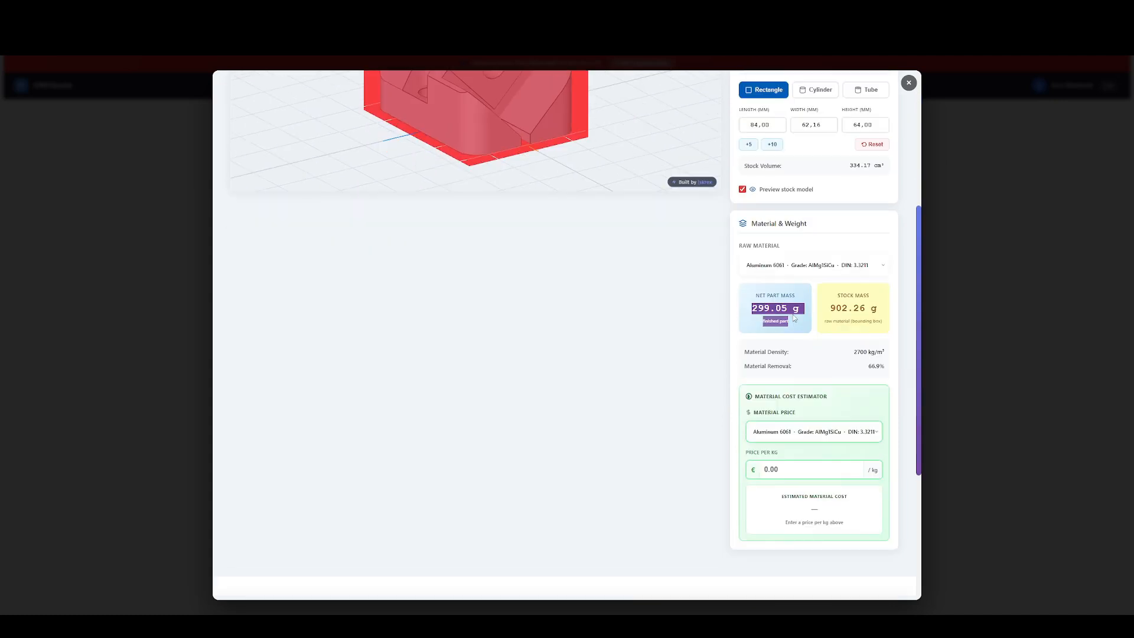
{"action": "scroll", "coordinate": [787, 330], "scroll_direction": "up", "scroll_amount": 2}
{"action": "left_click", "coordinate": [767, 397]}
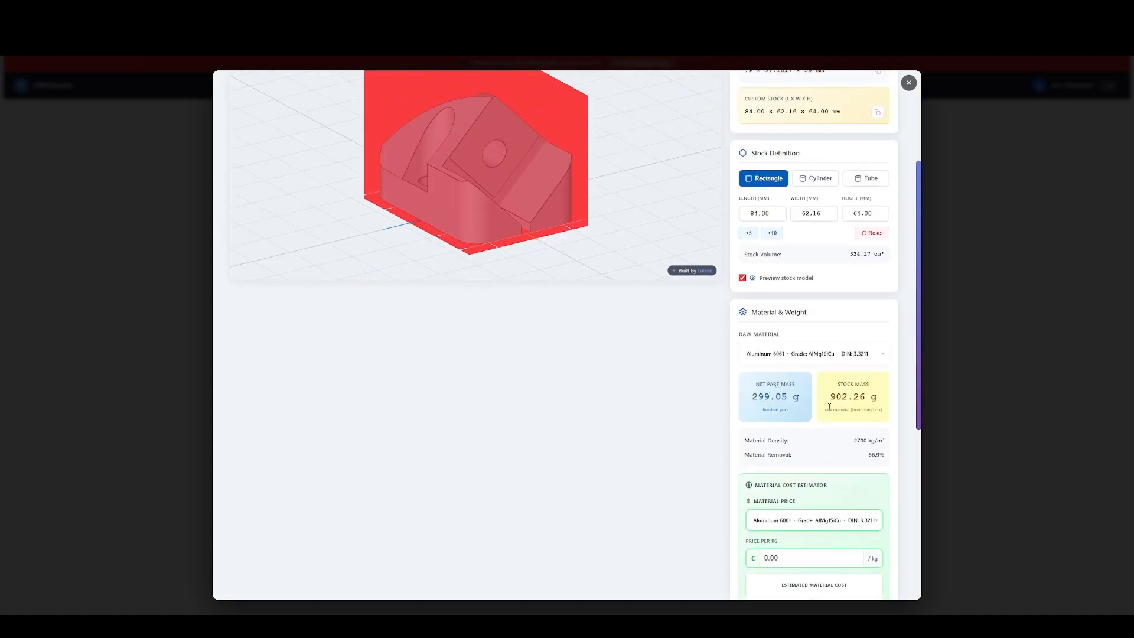
{"action": "left_click_drag", "start_coordinate": [830, 396], "coordinate": [883, 406]}
{"action": "scroll", "coordinate": [842, 375], "scroll_direction": "down", "scroll_amount": 2}
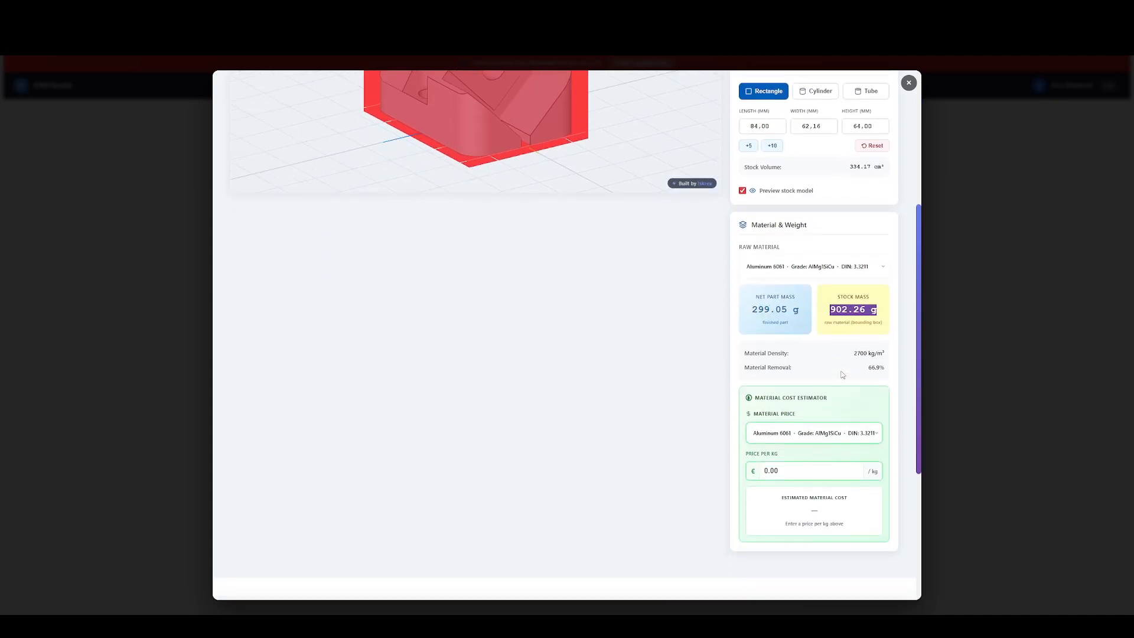
{"action": "left_click", "coordinate": [913, 85]}
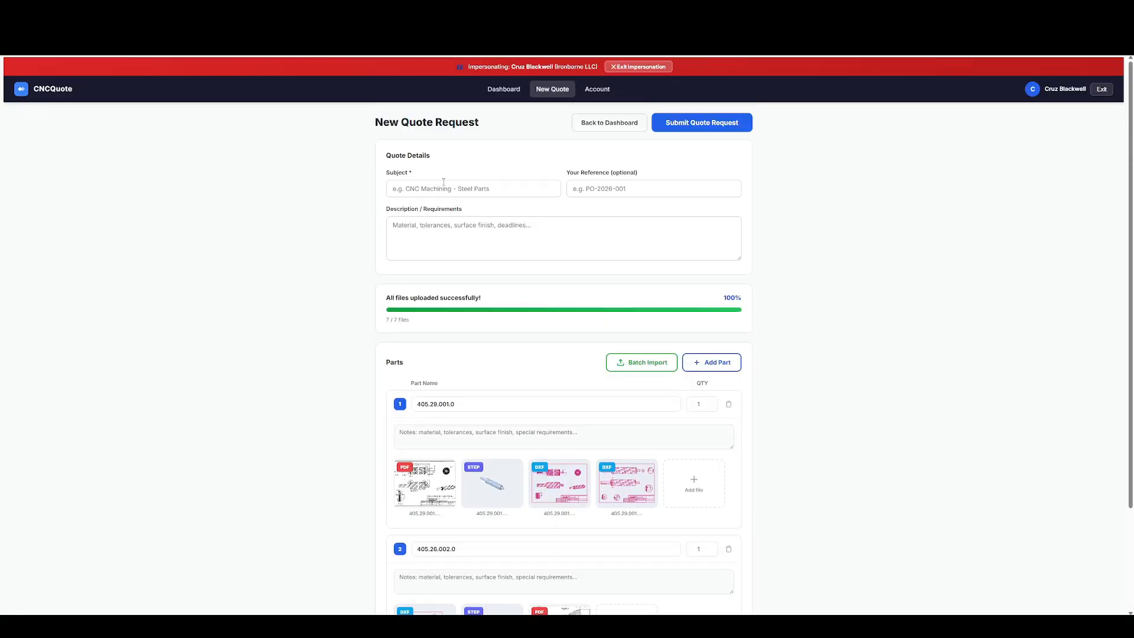
Set the quote request's subject to "inquiry 1" and fill in the optional reference number.
{"action": "left_click", "coordinate": [429, 186]}
{"action": "type", "text": "inquiry 1"}
{"action": "key", "text": "Tab"}
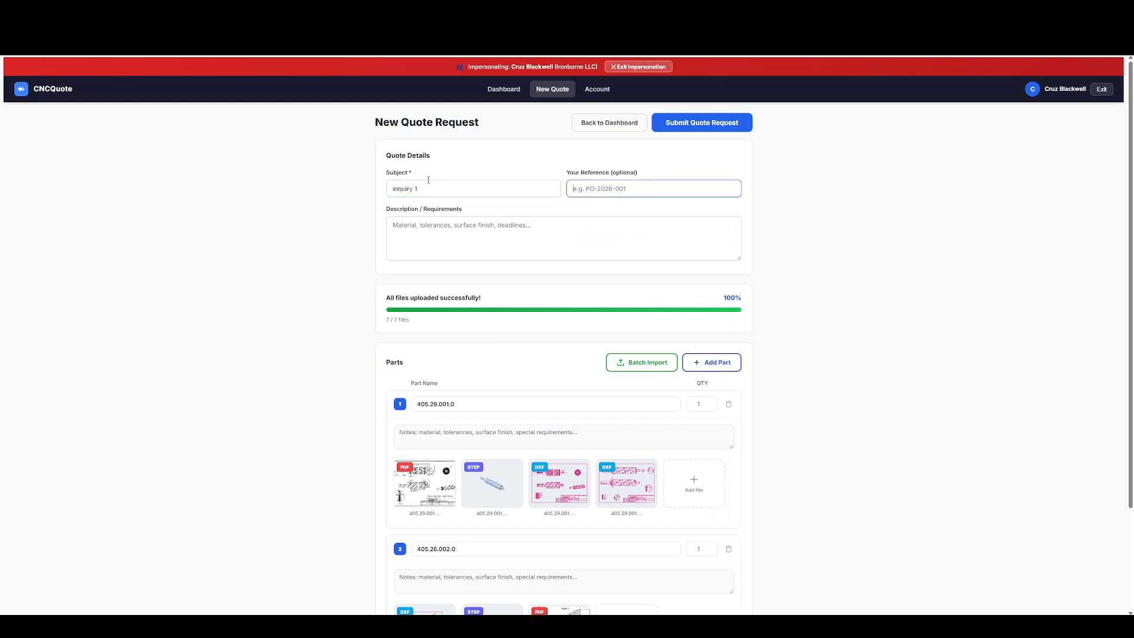
{"action": "type", "text": "557"}
Enter a short description asking for an inquiry for the part and submit the quote request.
{"action": "left_click", "coordinate": [411, 233]}
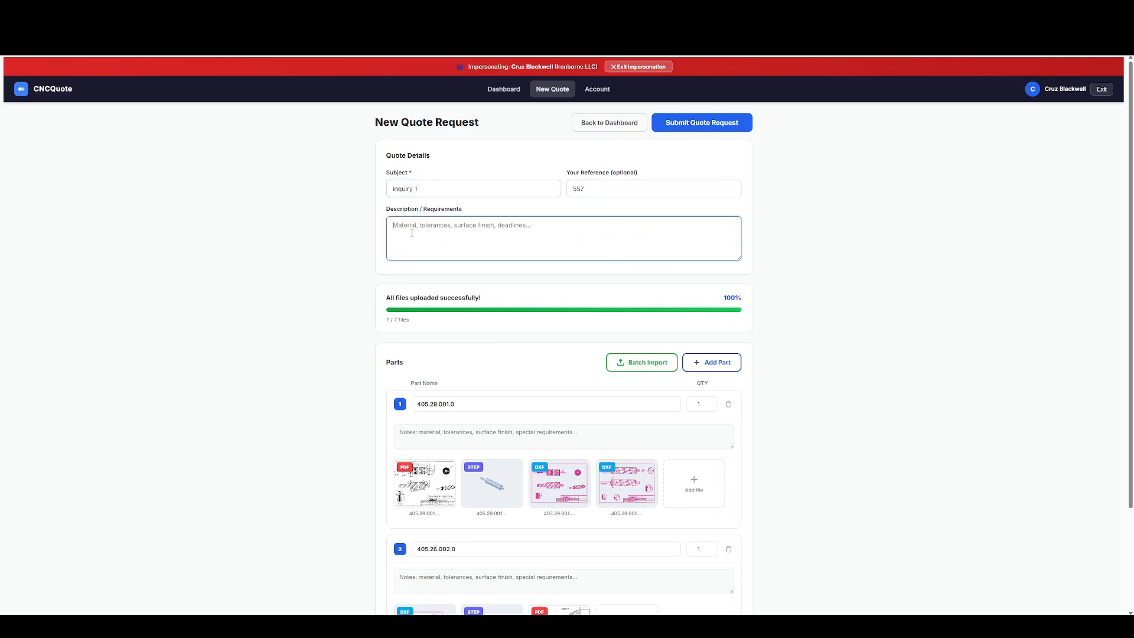
{"action": "type", "text": "("}
{"action": "type", "text": "part"}
{"action": "scroll", "coordinate": [568, 268], "scroll_direction": "down", "scroll_amount": 3}
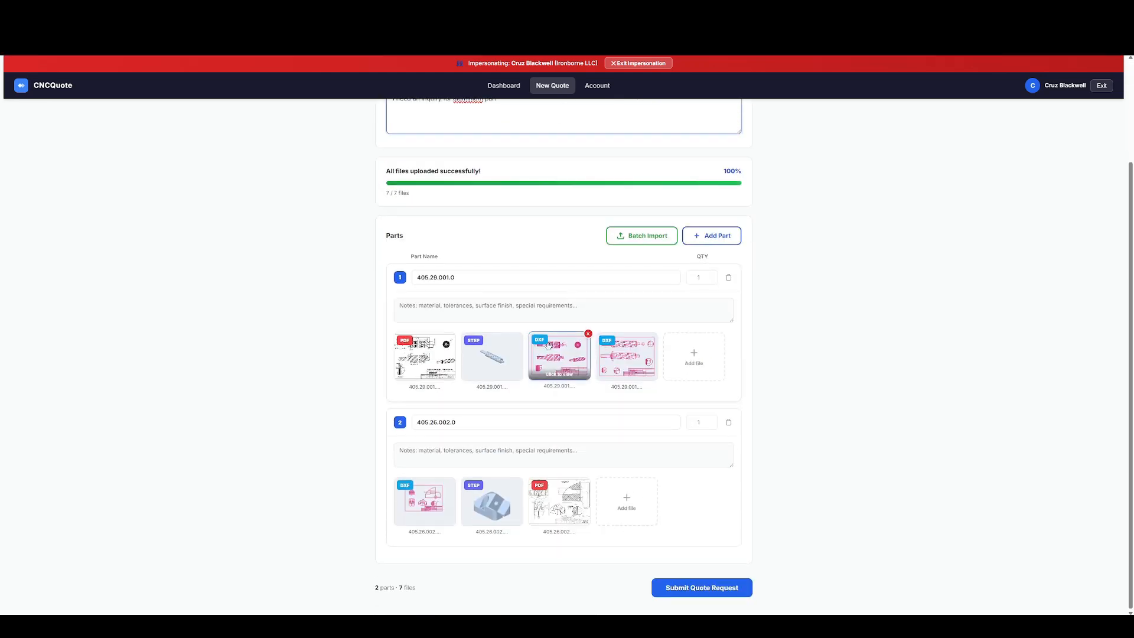
{"action": "left_click", "coordinate": [722, 598]}
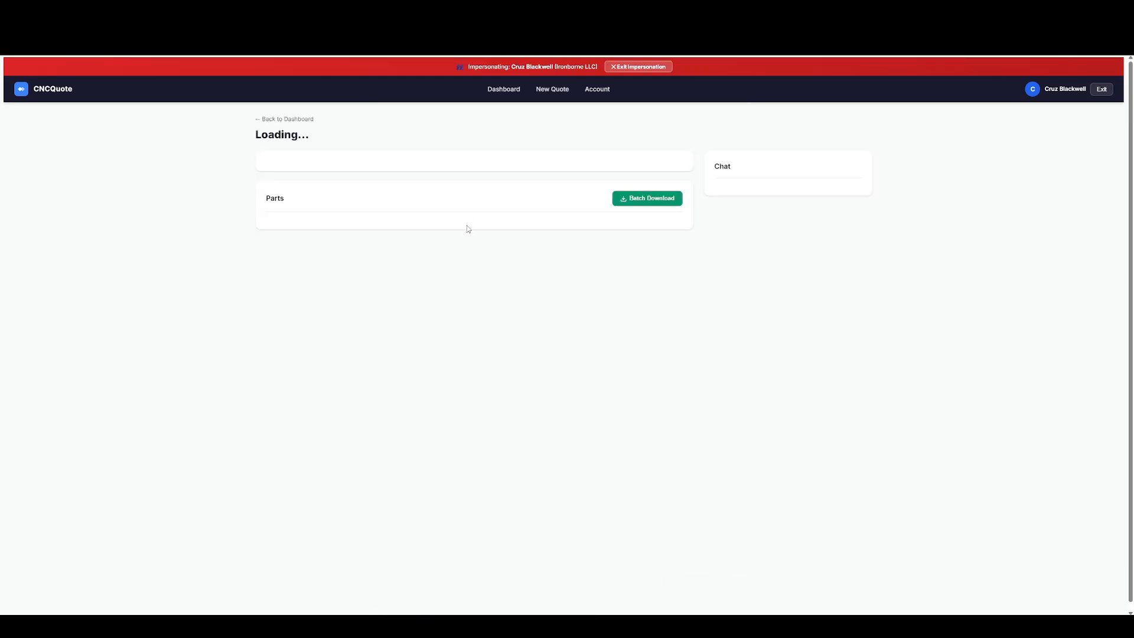
End the customer impersonation and open the admin list of all quotes.
{"action": "left_click", "coordinate": [639, 67]}
{"action": "left_click", "coordinate": [416, 70]}
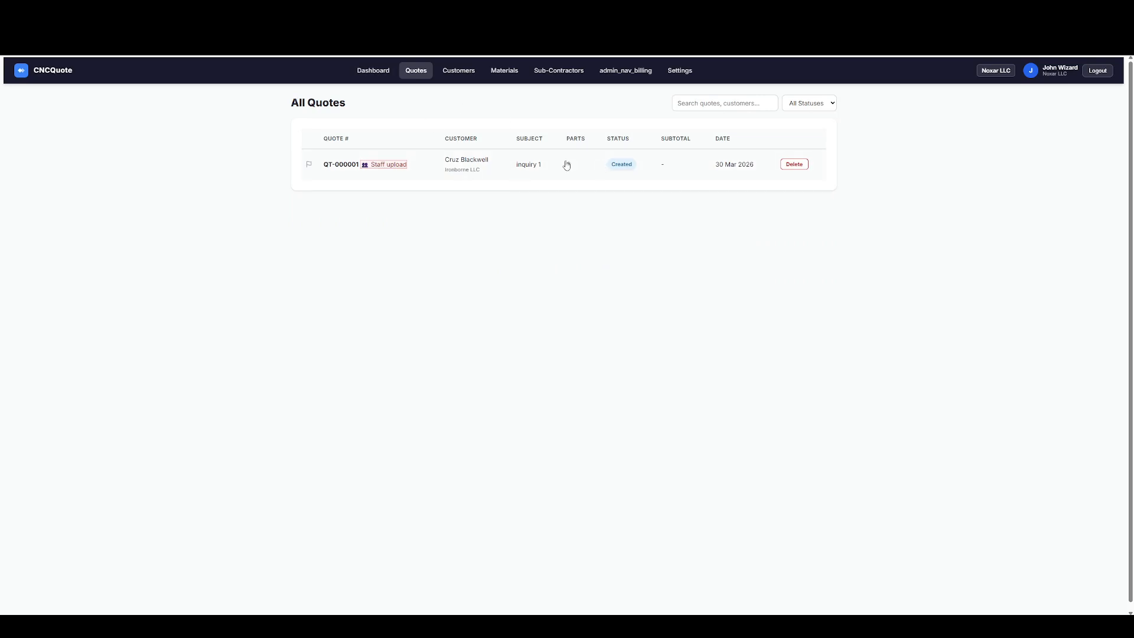
Examine the admin settings for notification emails, the email sending domain and Telegram notifications.
{"action": "left_click", "coordinate": [684, 77]}
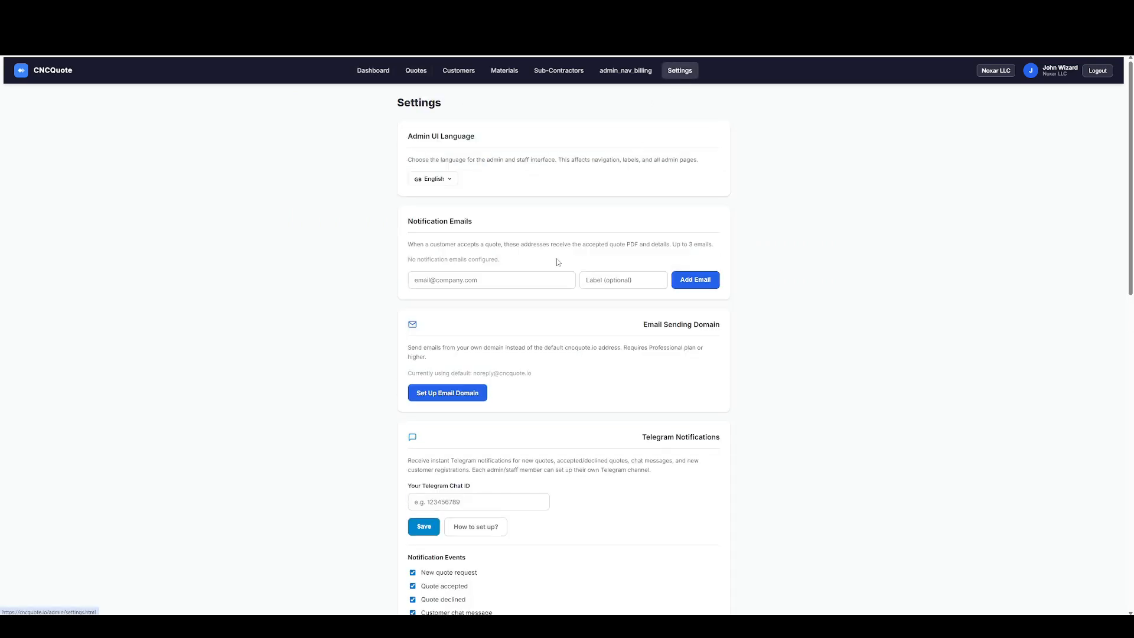
{"action": "scroll", "coordinate": [558, 262], "scroll_direction": "down", "scroll_amount": 2}
{"action": "scroll", "coordinate": [547, 267], "scroll_direction": "down", "scroll_amount": 2}
{"action": "left_click", "coordinate": [417, 324]}
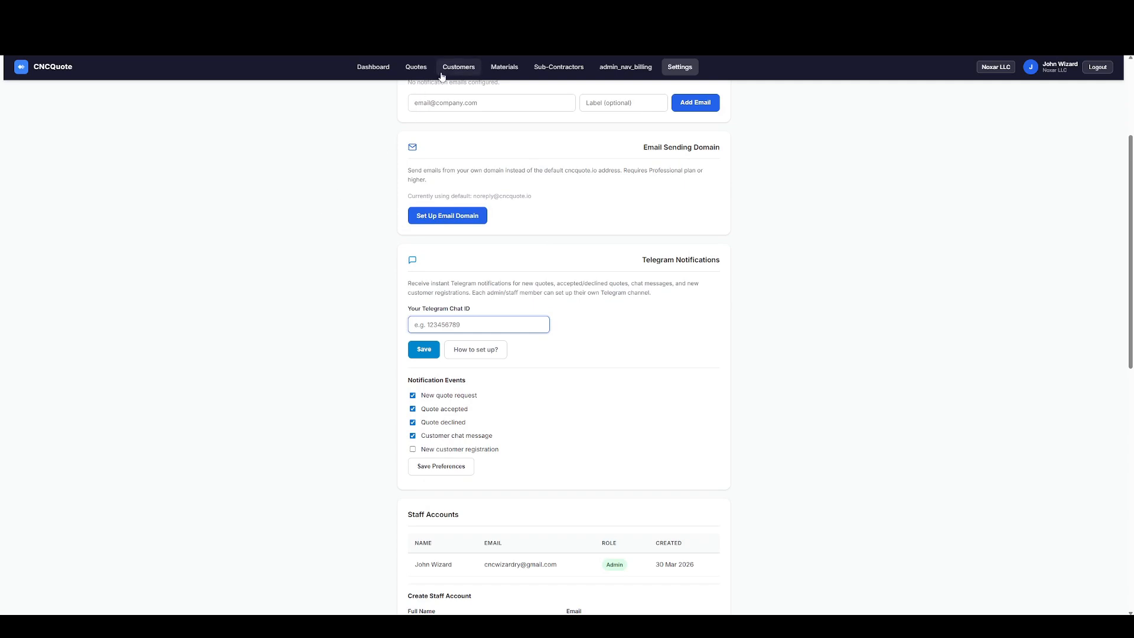
{"action": "scroll", "coordinate": [392, 213], "scroll_direction": "up", "scroll_amount": 1}
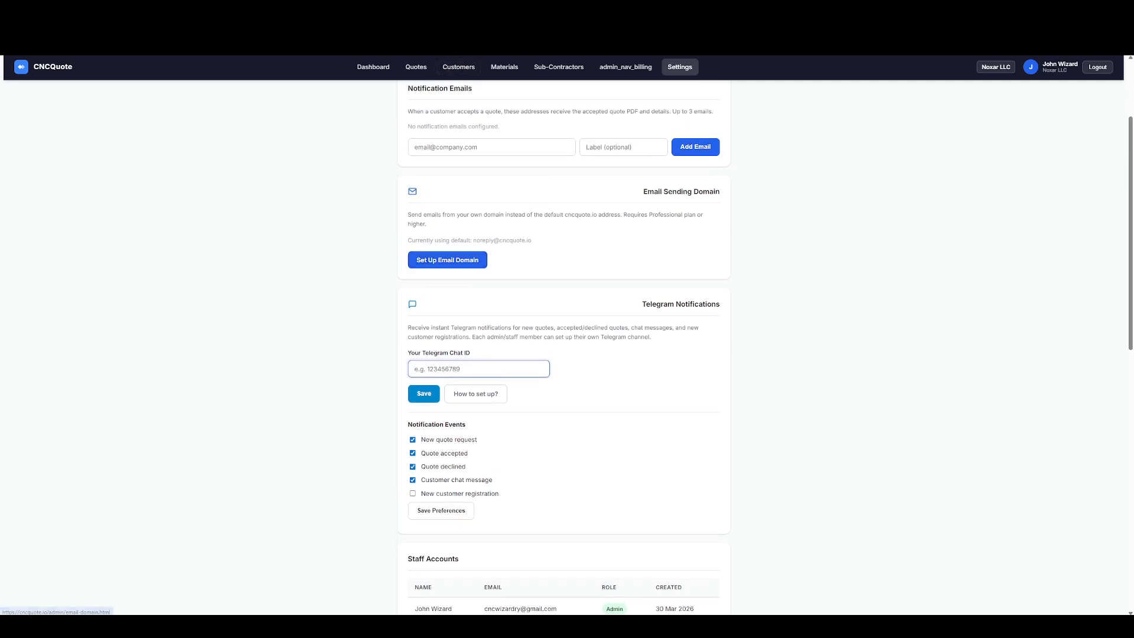
Open the custom email domain setup and review its sender fields, instructions and DNS configuration guide.
{"action": "left_click", "coordinate": [432, 260]}
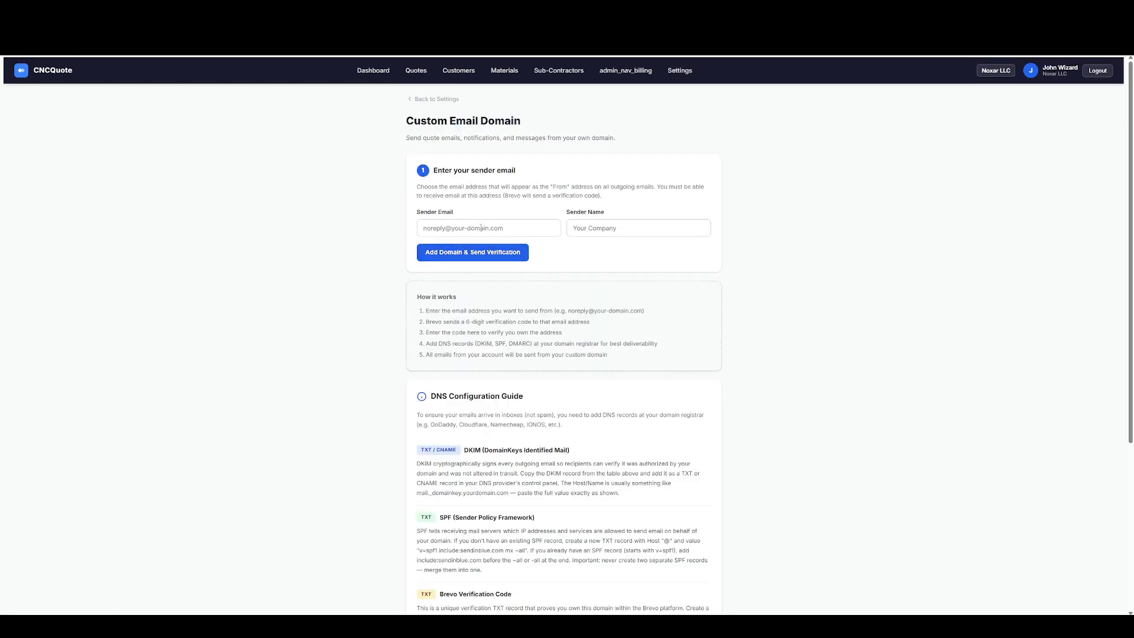
{"action": "left_click", "coordinate": [302, 215]}
{"action": "scroll", "coordinate": [481, 321], "scroll_direction": "down", "scroll_amount": 4}
{"action": "scroll", "coordinate": [481, 317], "scroll_direction": "up", "scroll_amount": 5}
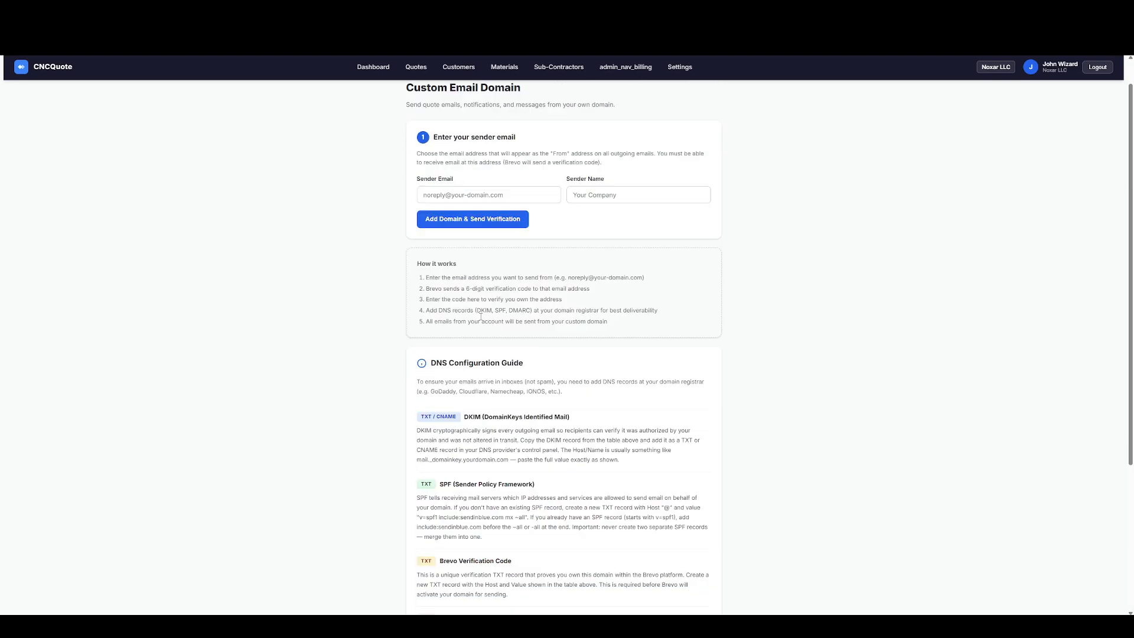
{"action": "scroll", "coordinate": [469, 242], "scroll_direction": "down", "scroll_amount": 5}
{"action": "scroll", "coordinate": [472, 237], "scroll_direction": "up", "scroll_amount": 4}
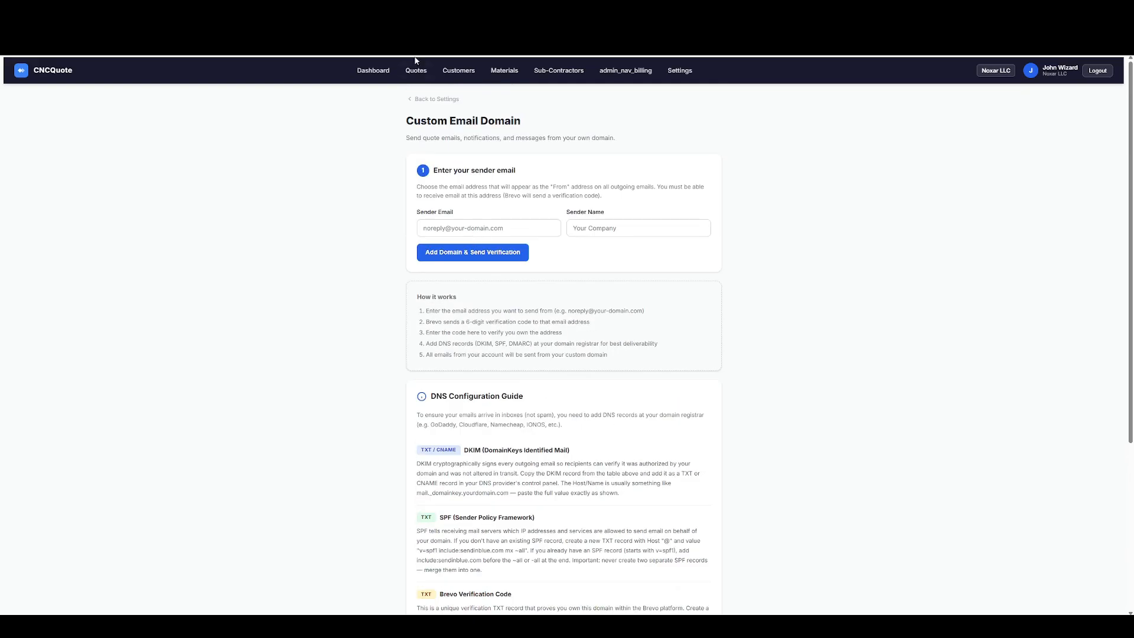
Leave the email domain setup, check the customers list, and return to the list of all quotes.
{"action": "left_click", "coordinate": [436, 100]}
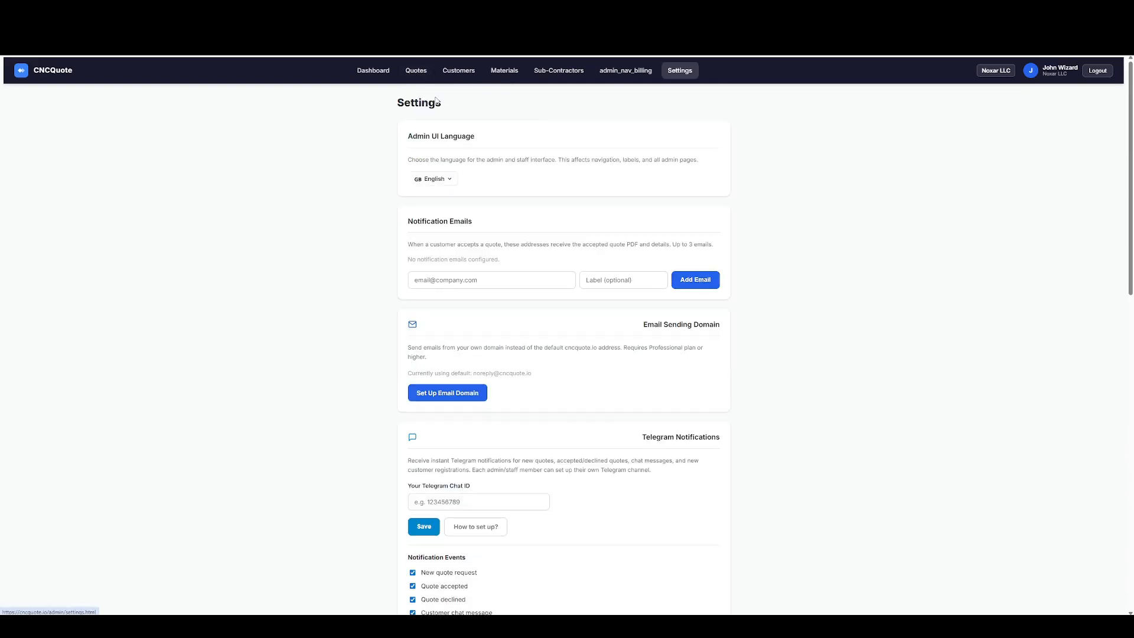
{"action": "left_click", "coordinate": [459, 71]}
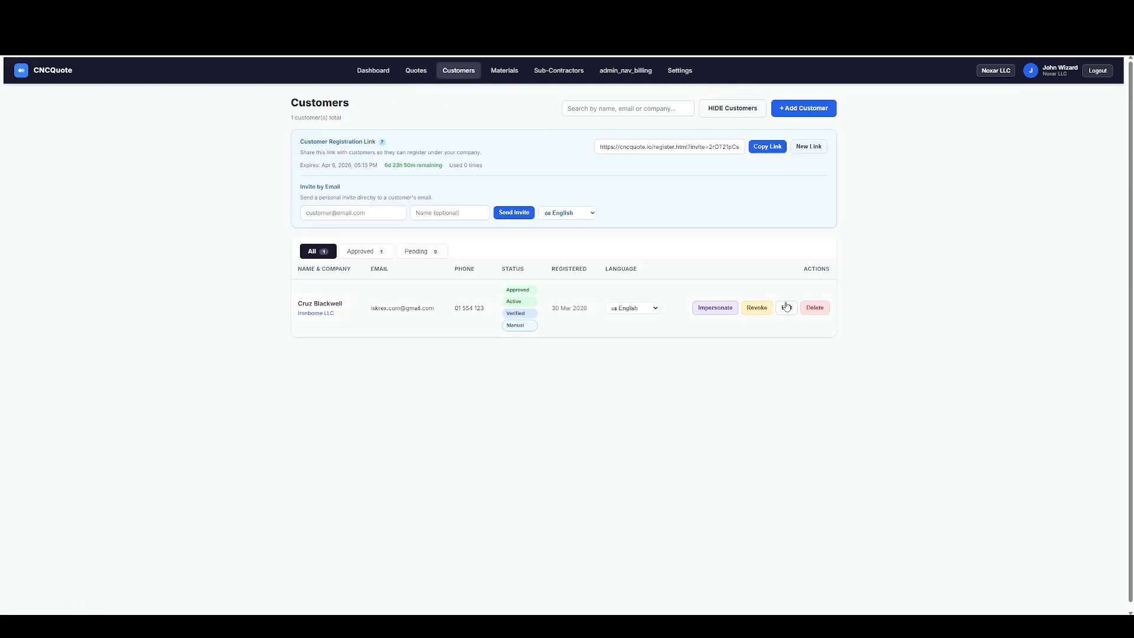
{"action": "left_click", "coordinate": [414, 71]}
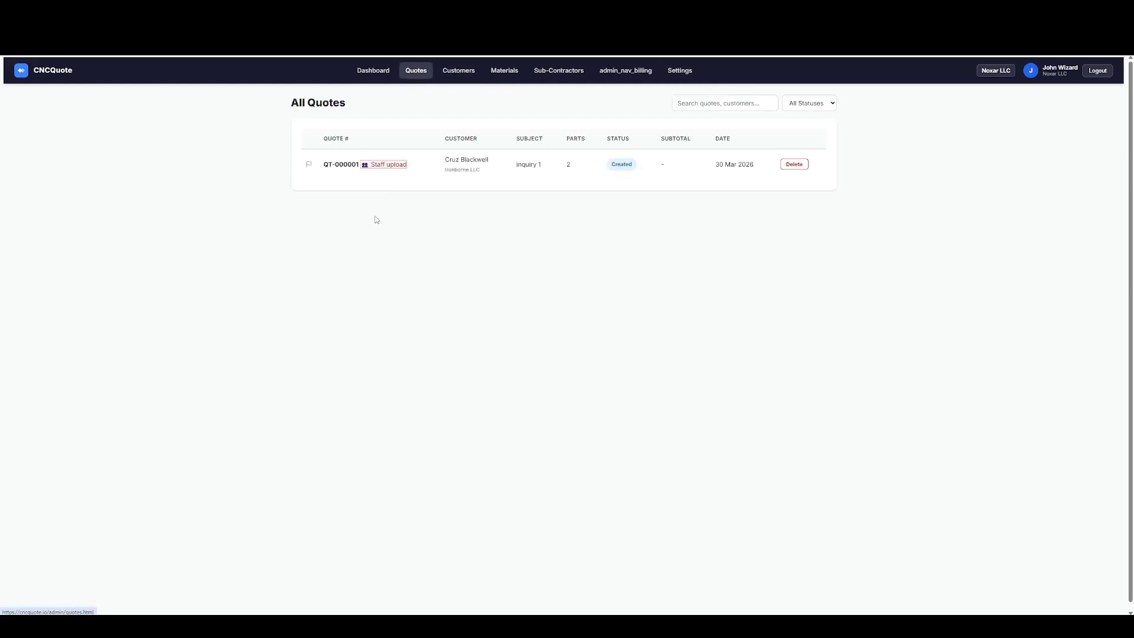
Open the inquiry 1 quote, review its parts and files, and start the batch mass calculation.
{"action": "left_click", "coordinate": [346, 167]}
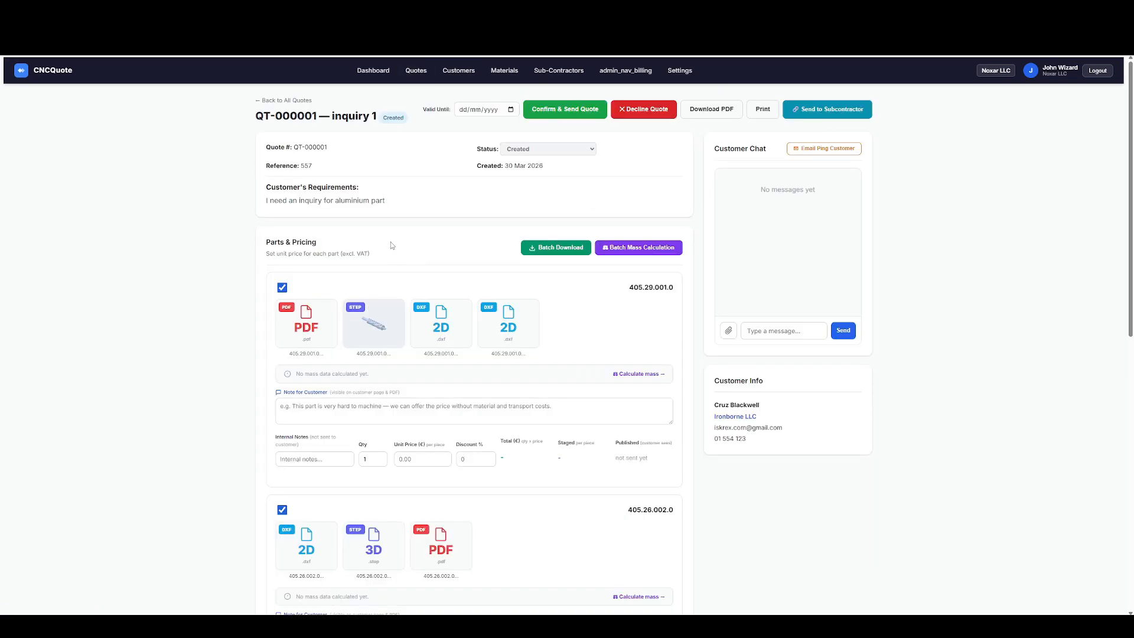
{"action": "scroll", "coordinate": [393, 245], "scroll_direction": "down", "scroll_amount": 1}
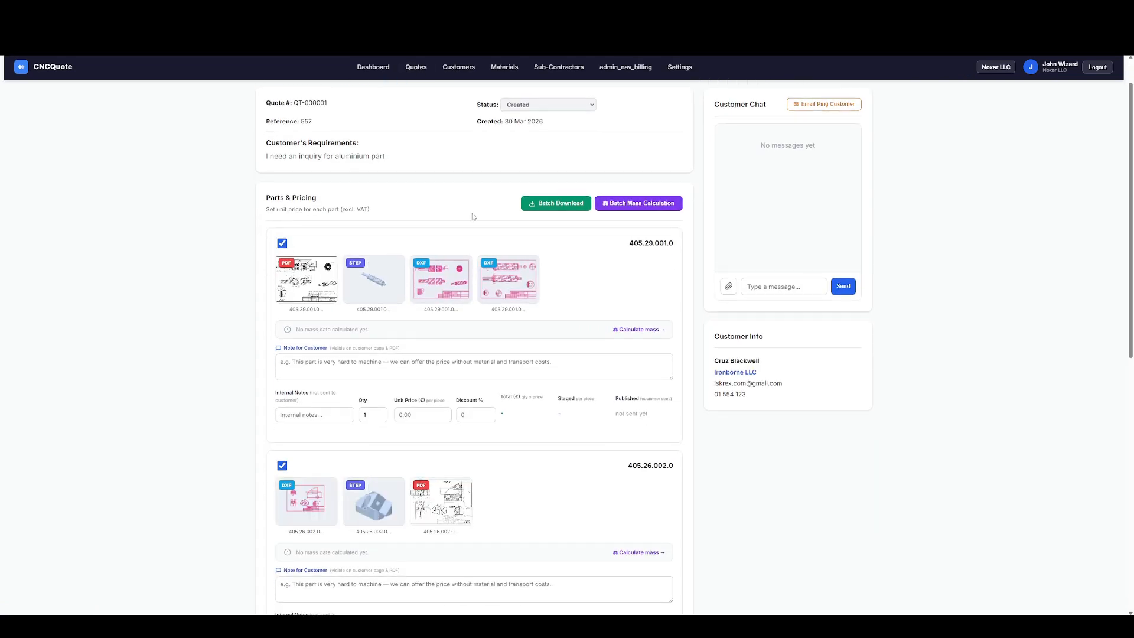
{"action": "scroll", "coordinate": [642, 209], "scroll_direction": "up", "scroll_amount": 1}
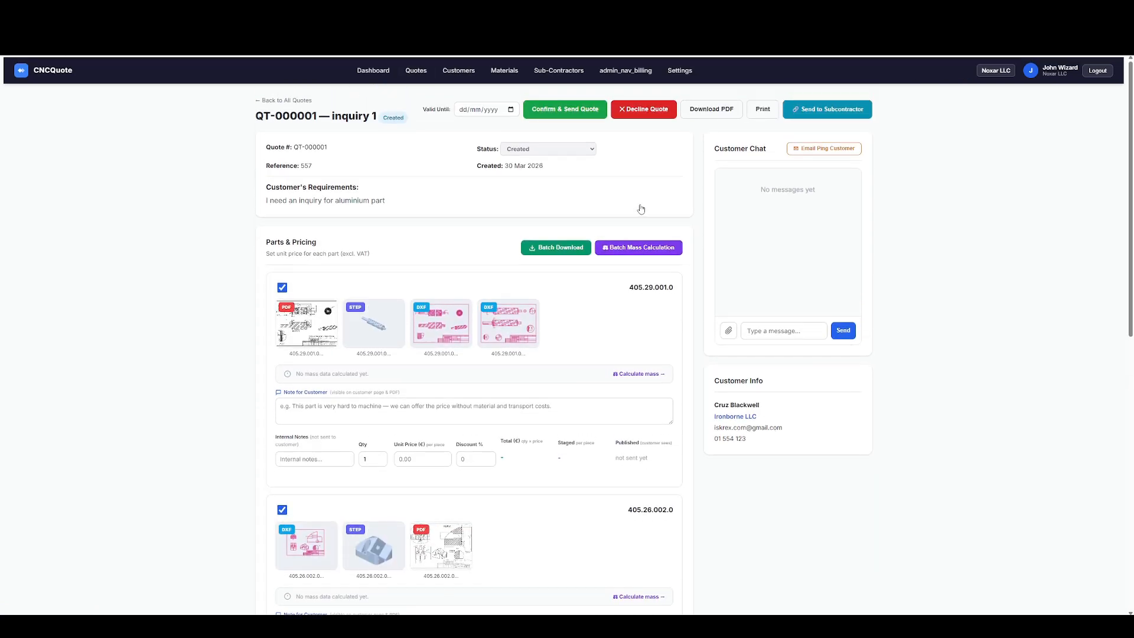
{"action": "left_click", "coordinate": [646, 253]}
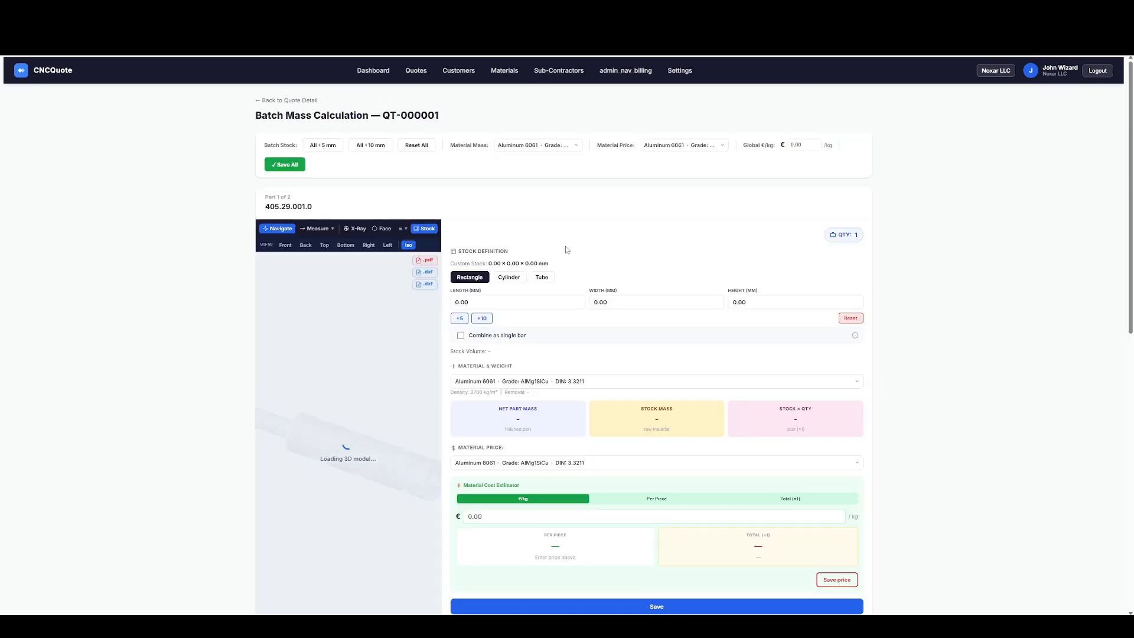
Examine the batch mass calculation page and the 3D stock preview of part 405.29.001.0 from different angles.
{"action": "scroll", "coordinate": [372, 363], "scroll_direction": "down", "scroll_amount": 6}
{"action": "scroll", "coordinate": [372, 362], "scroll_direction": "up", "scroll_amount": 4}
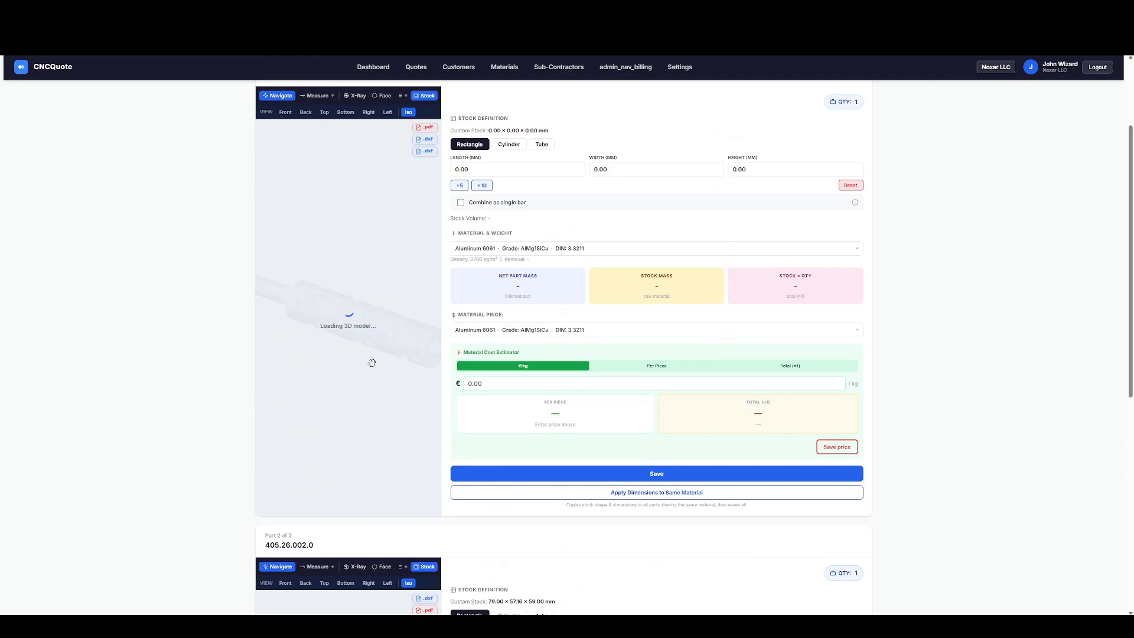
{"action": "scroll", "coordinate": [372, 362], "scroll_direction": "down", "scroll_amount": 5}
{"action": "scroll", "coordinate": [198, 349], "scroll_direction": "up", "scroll_amount": 4}
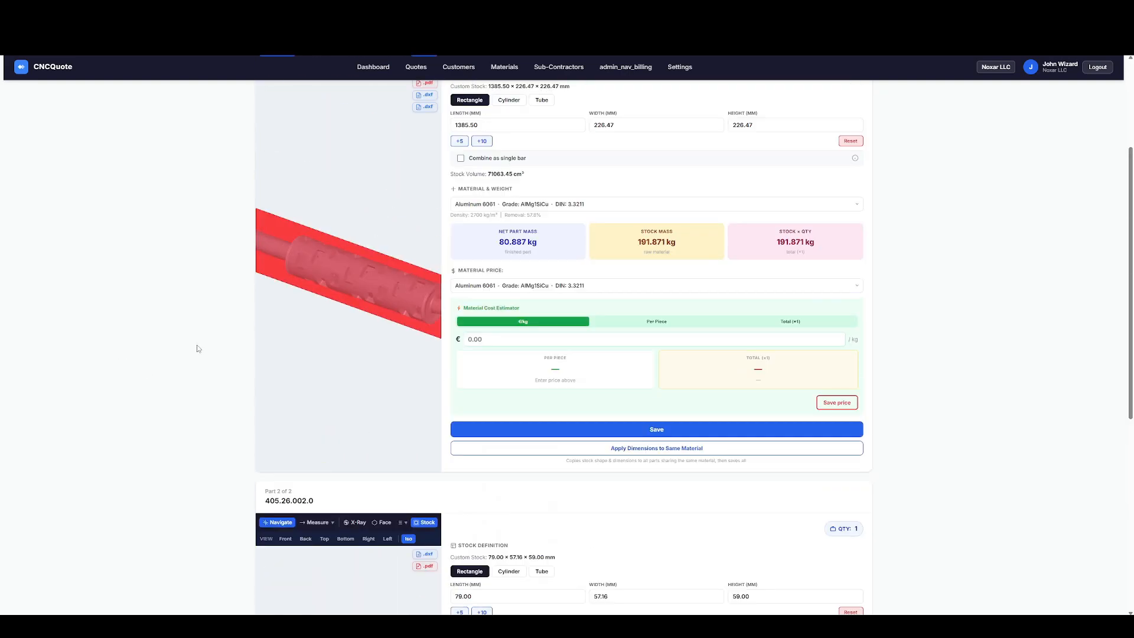
{"action": "scroll", "coordinate": [397, 310], "scroll_direction": "up", "scroll_amount": 3}
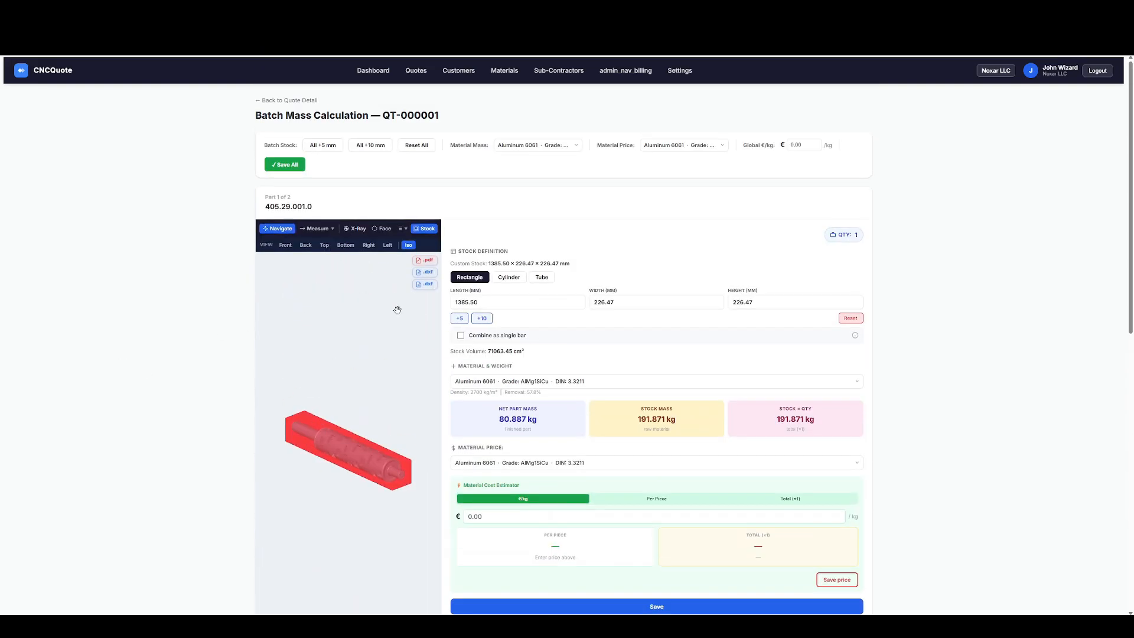
{"action": "left_click_drag", "start_coordinate": [398, 310], "coordinate": [313, 358]}
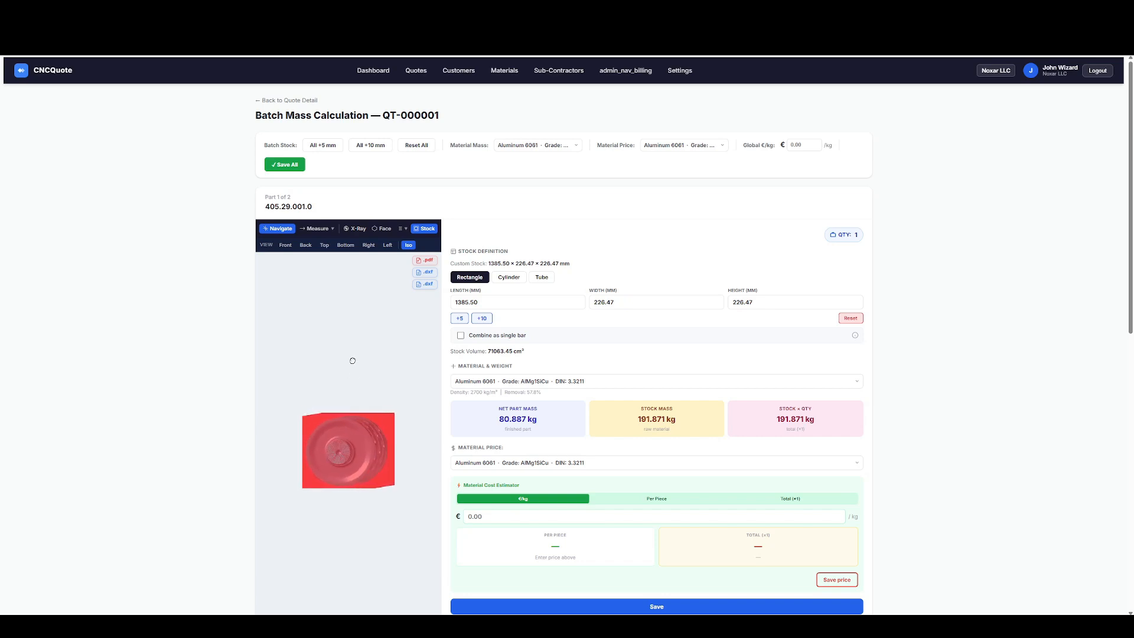
{"action": "scroll", "coordinate": [326, 452], "scroll_direction": "up", "scroll_amount": 2}
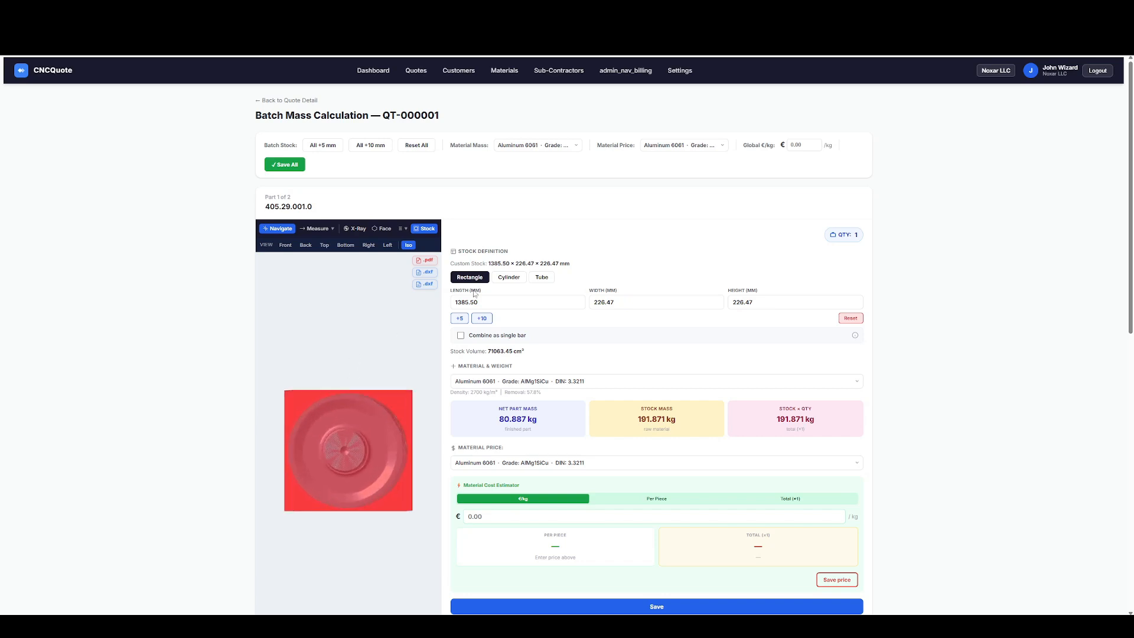
{"action": "left_click_drag", "start_coordinate": [333, 360], "coordinate": [335, 363]}
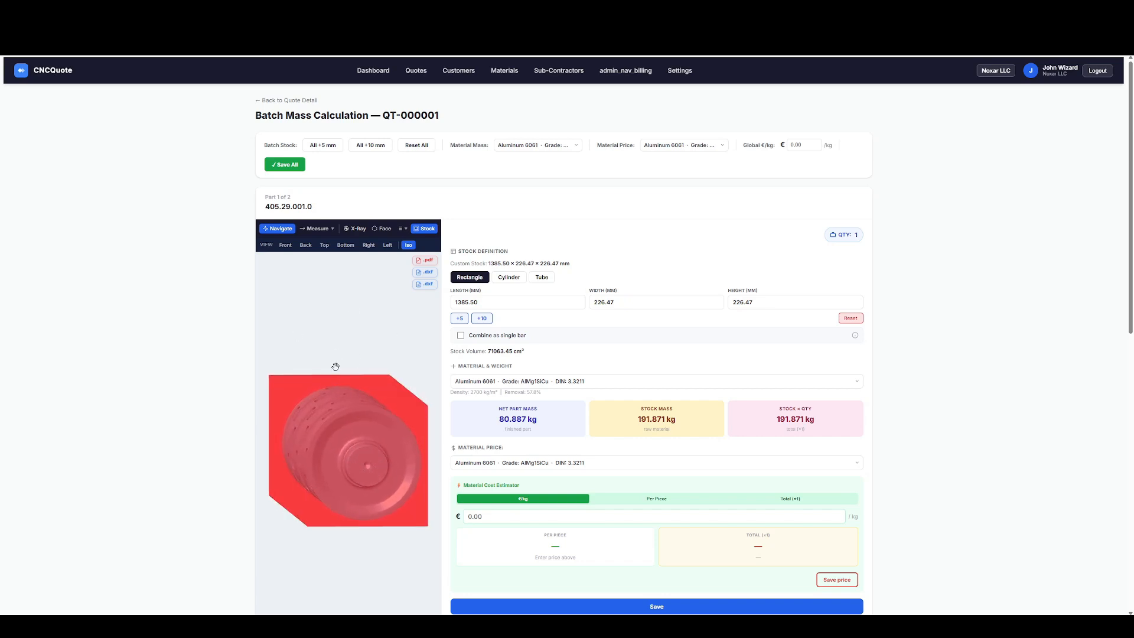
Switch part 405.29.001.0's stock to a cylinder, enlarge it by 5 mm, and add another 20 mm to its diameter.
{"action": "left_click", "coordinate": [510, 278]}
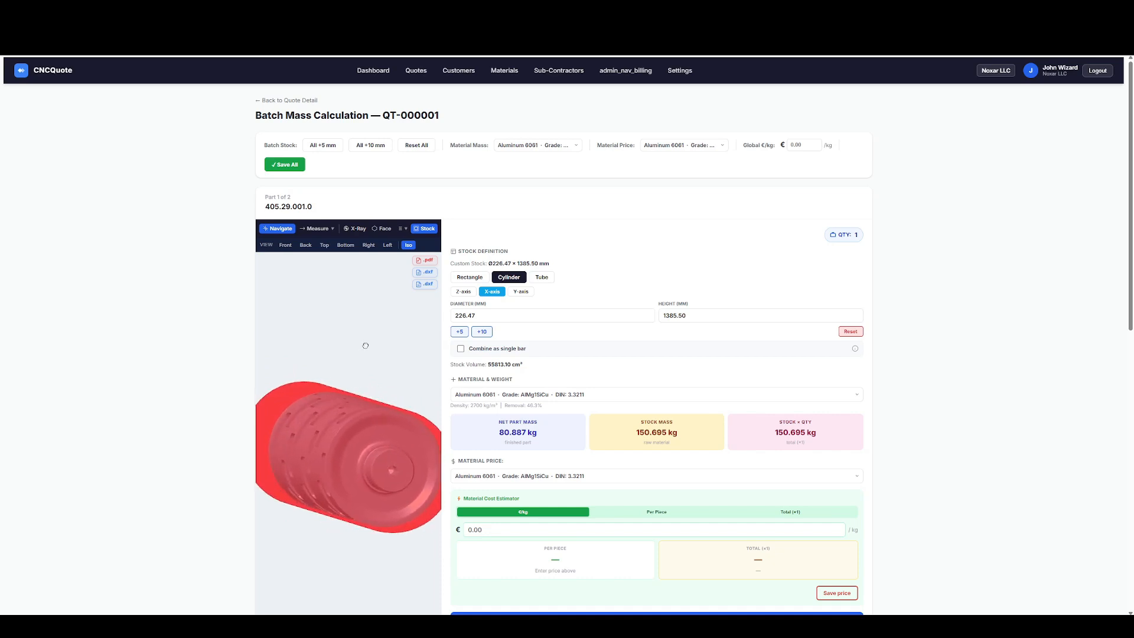
{"action": "left_click", "coordinate": [462, 338]}
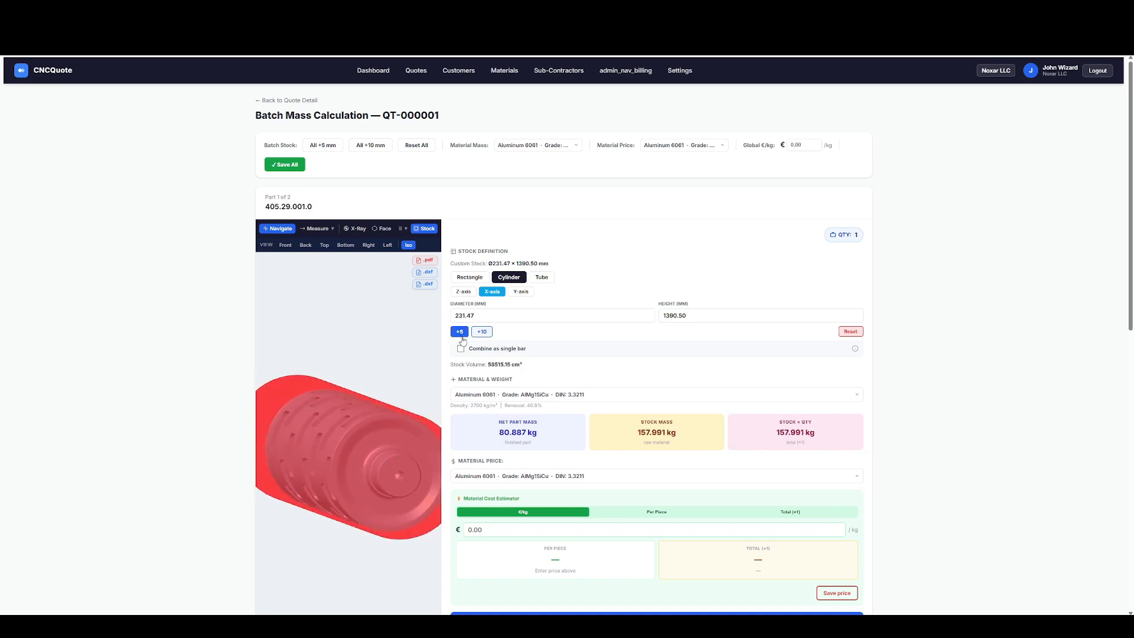
{"action": "left_click", "coordinate": [503, 319]}
{"action": "type", "text": "+"}
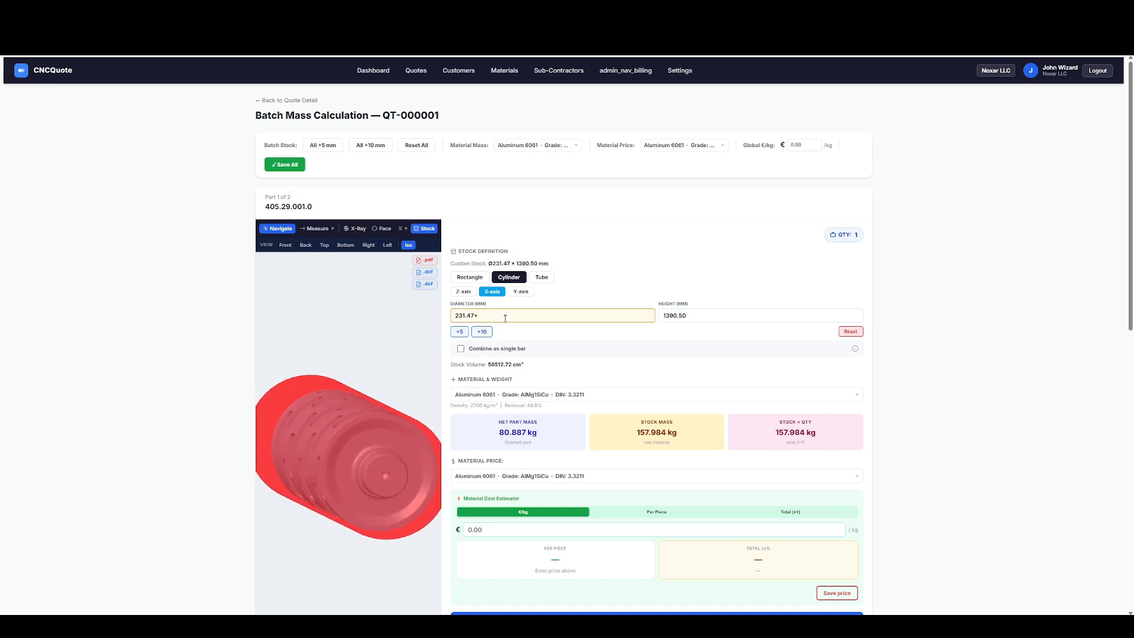
{"action": "type", "text": "20"}
{"action": "key", "text": "Tab"}
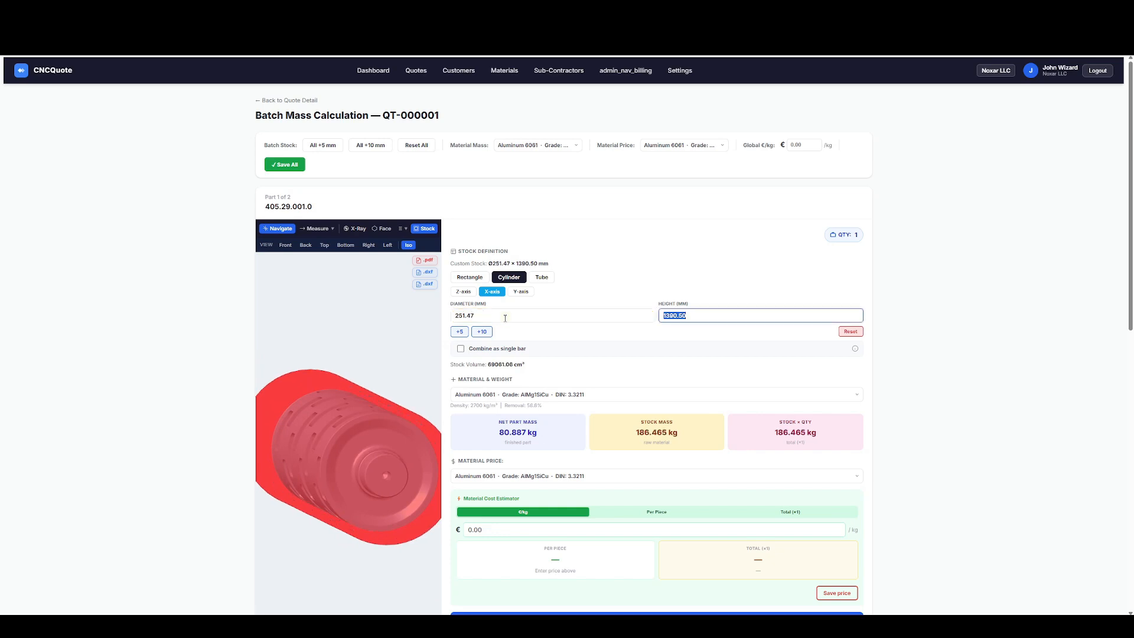
Add 100 mm to the cylinder stock's height, inspect it in 3D, and reset the stock definition.
{"action": "left_click", "coordinate": [709, 316]}
{"action": "type", "text": "+100"}
{"action": "key", "text": "Tab"}
{"action": "mouse_move", "coordinate": [342, 420]}
{"action": "left_mouse_down"}
{"action": "mouse_move", "coordinate": [344, 384]}
{"action": "mouse_move", "coordinate": [400, 396]}
{"action": "mouse_move", "coordinate": [373, 405]}
{"action": "mouse_move", "coordinate": [365, 422]}
{"action": "left_mouse_up"}
{"action": "scroll", "coordinate": [373, 406], "scroll_direction": "down", "scroll_amount": 4}
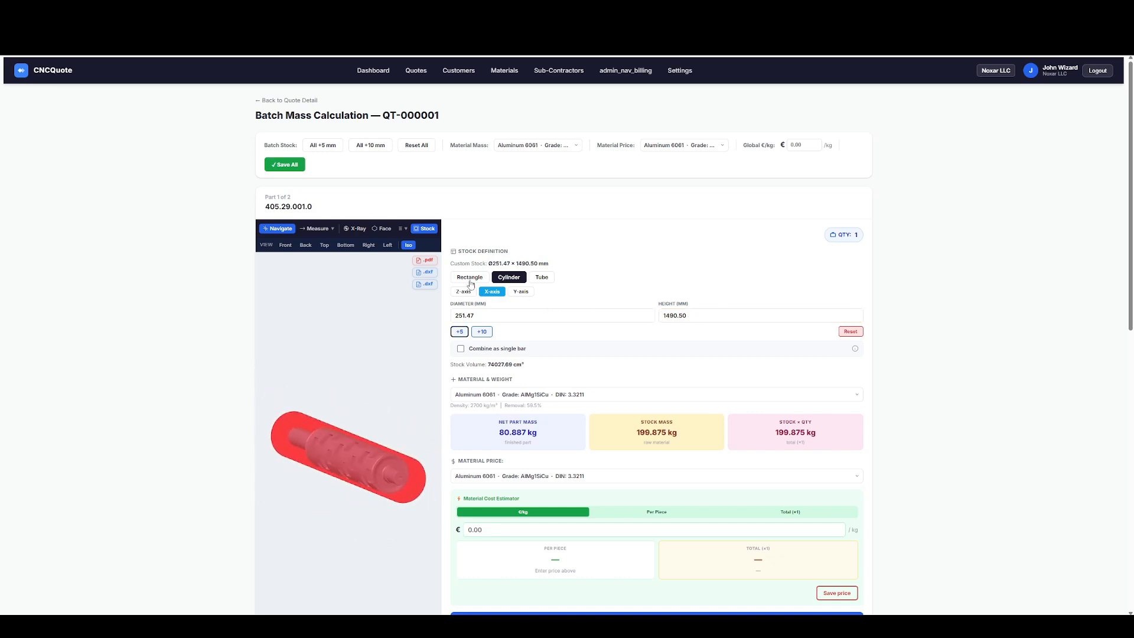
{"action": "left_click", "coordinate": [844, 332]}
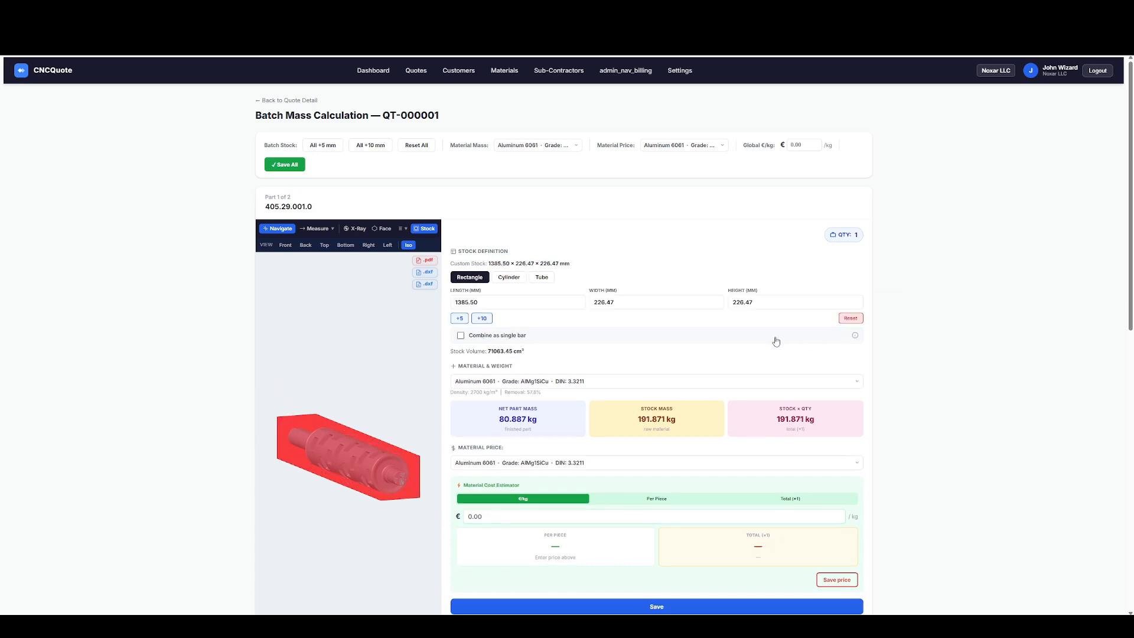
Define part 405.29.001.0's stock as a cylinder along the X-axis and enlarge its dimensions by 10 mm.
{"action": "left_click", "coordinate": [508, 278]}
{"action": "left_click", "coordinate": [520, 292]}
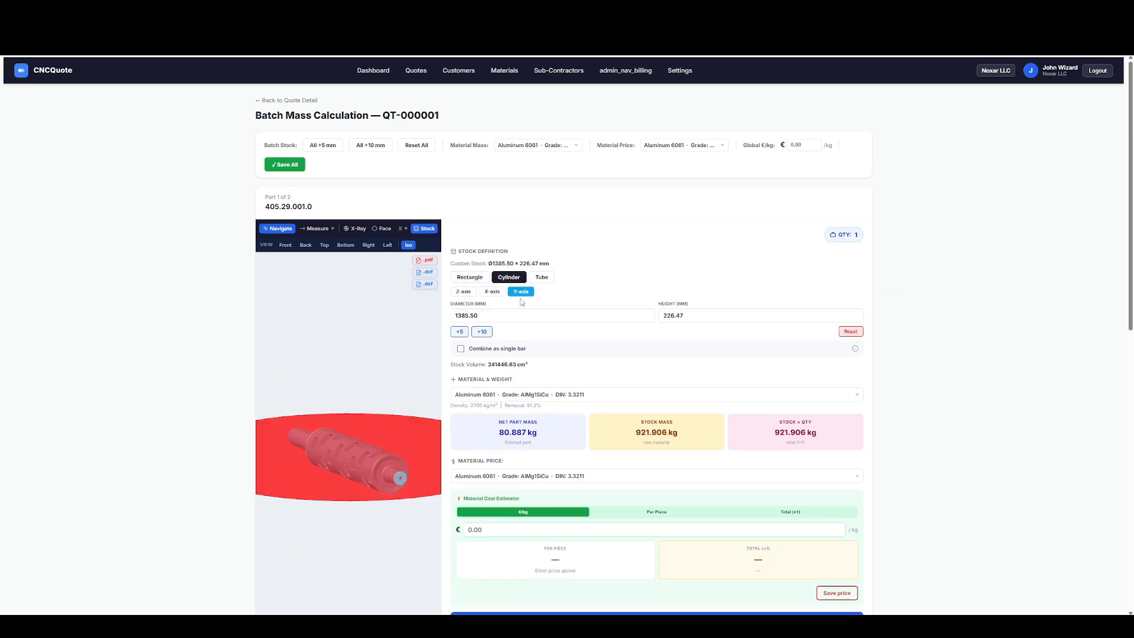
{"action": "left_click", "coordinate": [484, 295]}
{"action": "left_click_drag", "start_coordinate": [330, 432], "coordinate": [326, 428]}
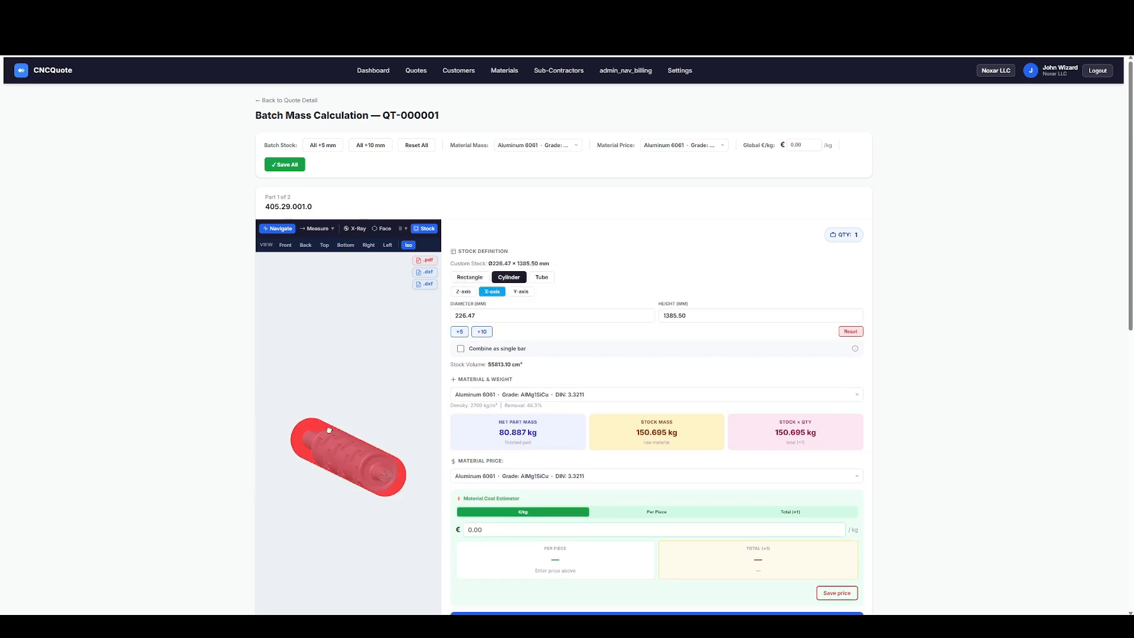
{"action": "left_click", "coordinate": [483, 332]}
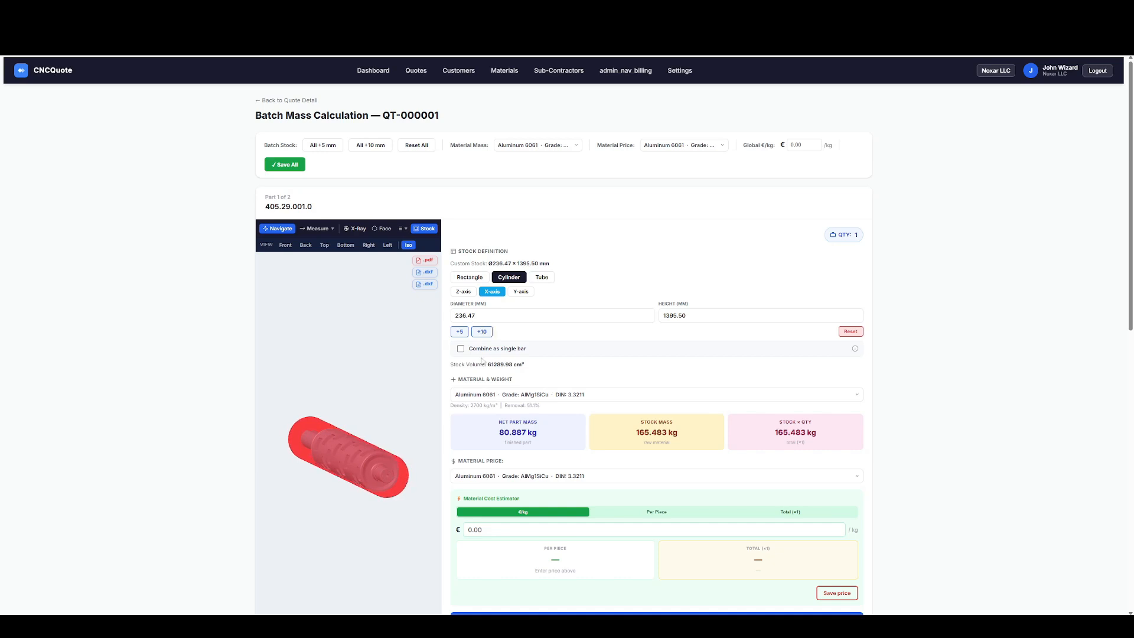
Examine the material, mass and cost estimator sections of part 405.29.001.0 and the stock preview of part 405.26.002.0.
{"action": "scroll", "coordinate": [547, 329], "scroll_direction": "down", "scroll_amount": 1}
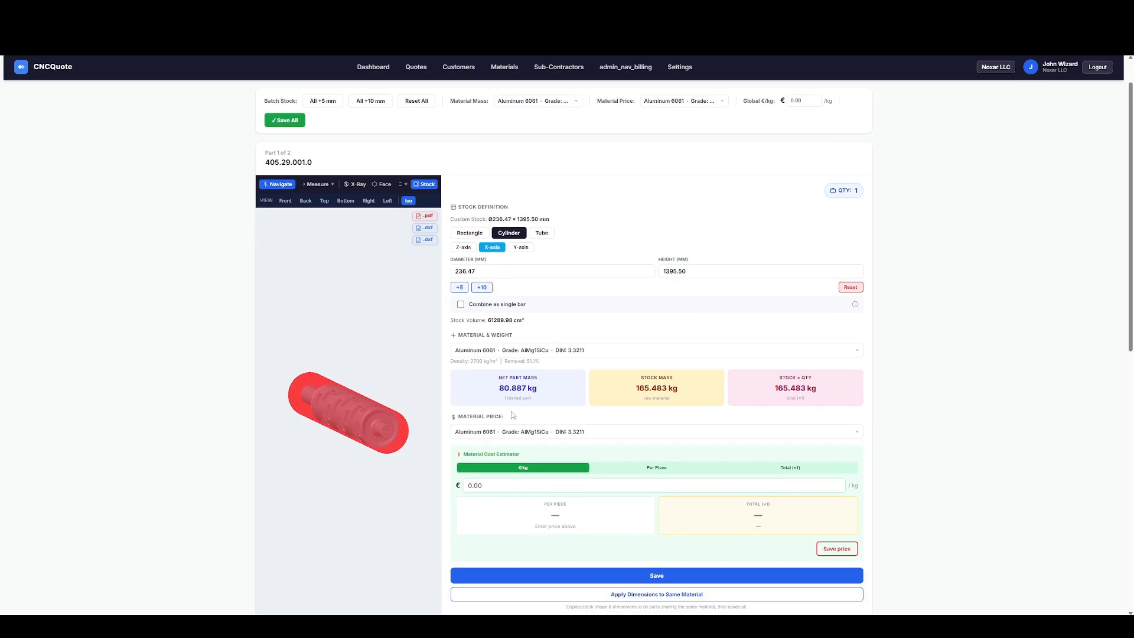
{"action": "double_click", "coordinate": [509, 434]}
{"action": "scroll", "coordinate": [702, 389], "scroll_direction": "down", "scroll_amount": 2}
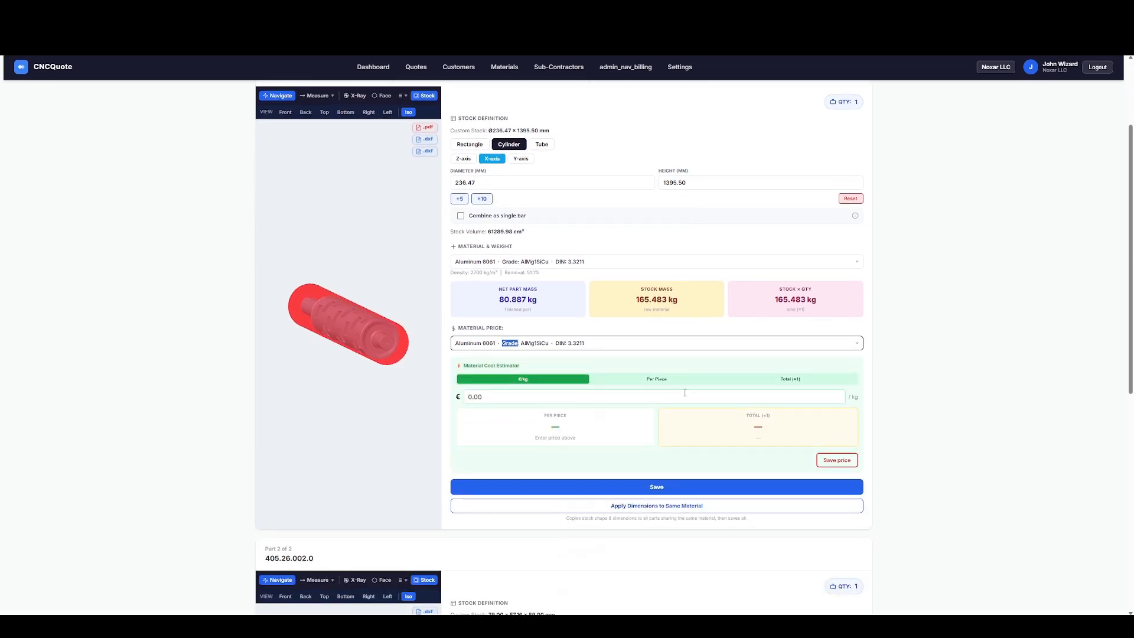
{"action": "scroll", "coordinate": [561, 396], "scroll_direction": "down", "scroll_amount": 5}
{"action": "scroll", "coordinate": [551, 387], "scroll_direction": "up", "scroll_amount": 3}
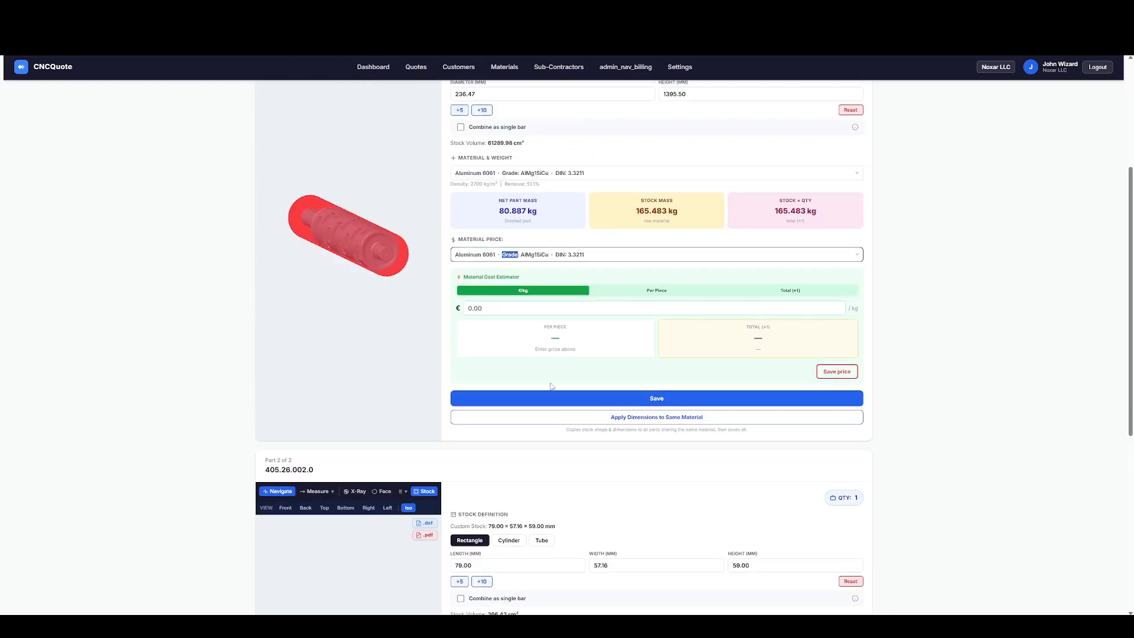
{"action": "left_click", "coordinate": [488, 308]}
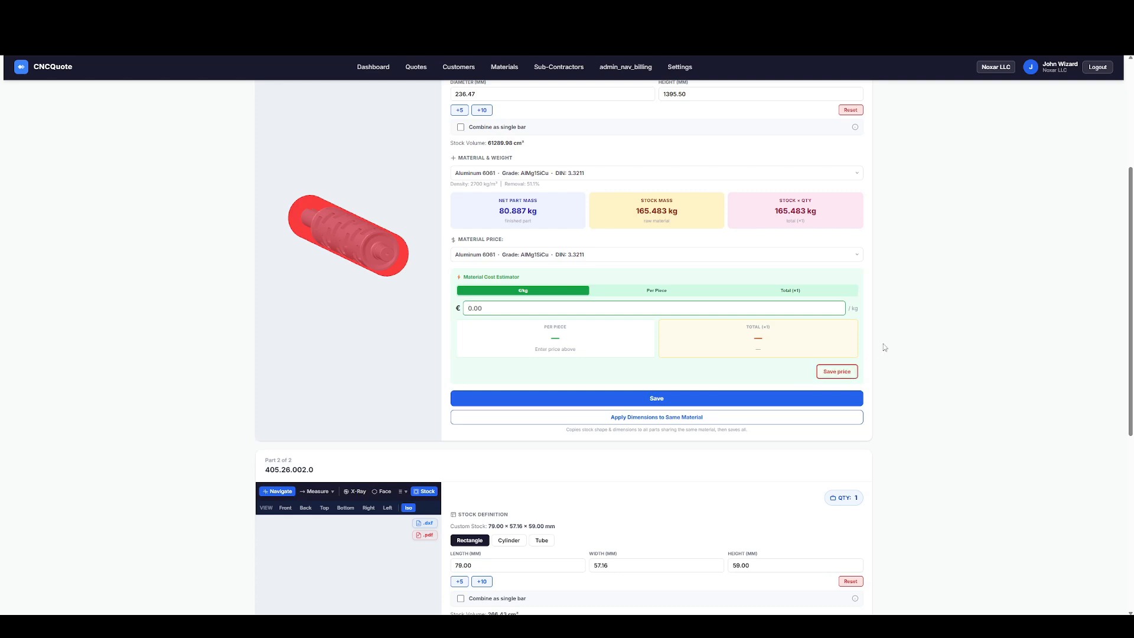
{"action": "scroll", "coordinate": [883, 349], "scroll_direction": "down", "scroll_amount": 5}
{"action": "scroll", "coordinate": [884, 347], "scroll_direction": "down", "scroll_amount": 1}
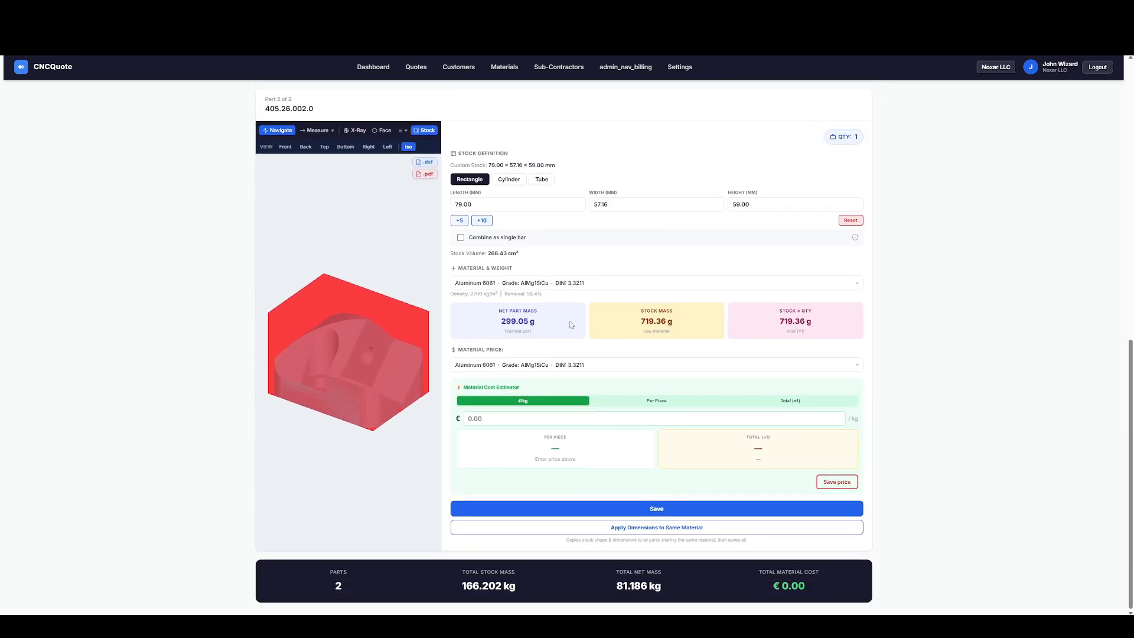
{"action": "left_click_drag", "start_coordinate": [316, 347], "coordinate": [331, 329]}
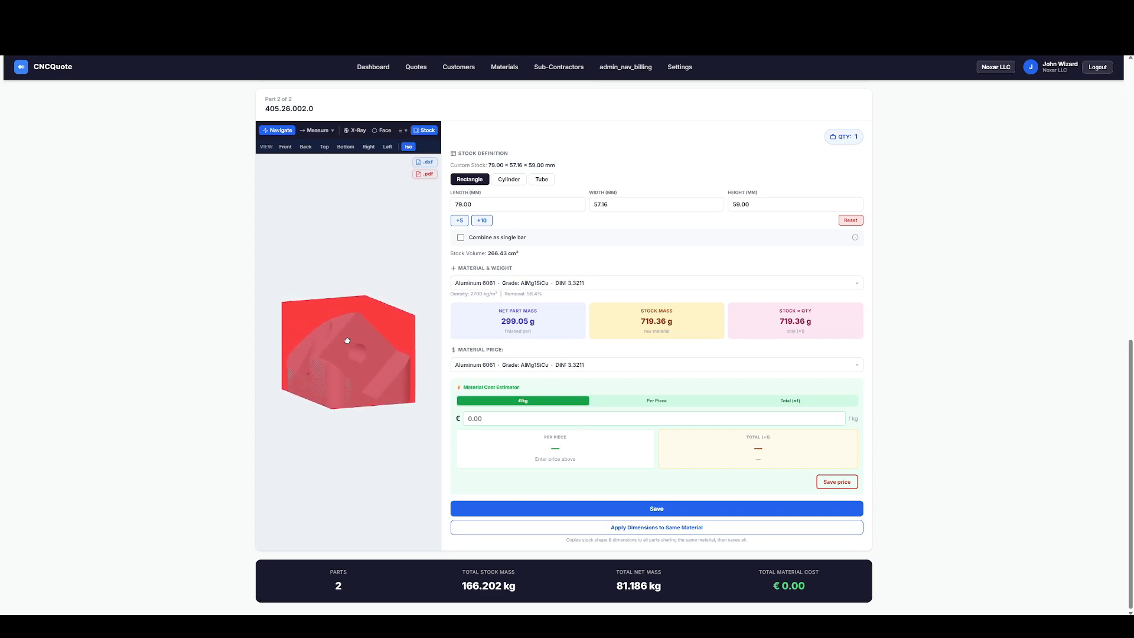
Try enlarging part 405.26.002.0's rectangular stock by 10 mm, and reset its dimensions.
{"action": "left_click", "coordinate": [481, 220]}
{"action": "left_click_drag", "start_coordinate": [341, 291], "coordinate": [334, 285]}
{"action": "left_click", "coordinate": [850, 221]}
Add 20 mm to the stock length of part 405.26.002.0, making it 99 mm.
{"action": "left_click", "coordinate": [518, 207]}
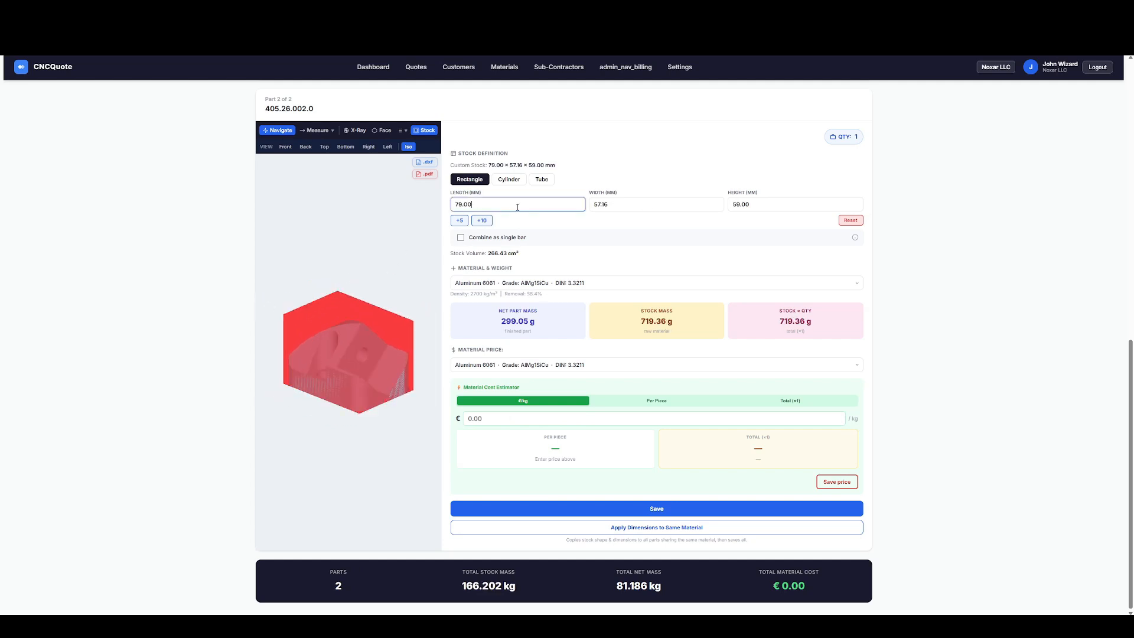
{"action": "type", "text": "+20"}
{"action": "key", "text": "Tab"}
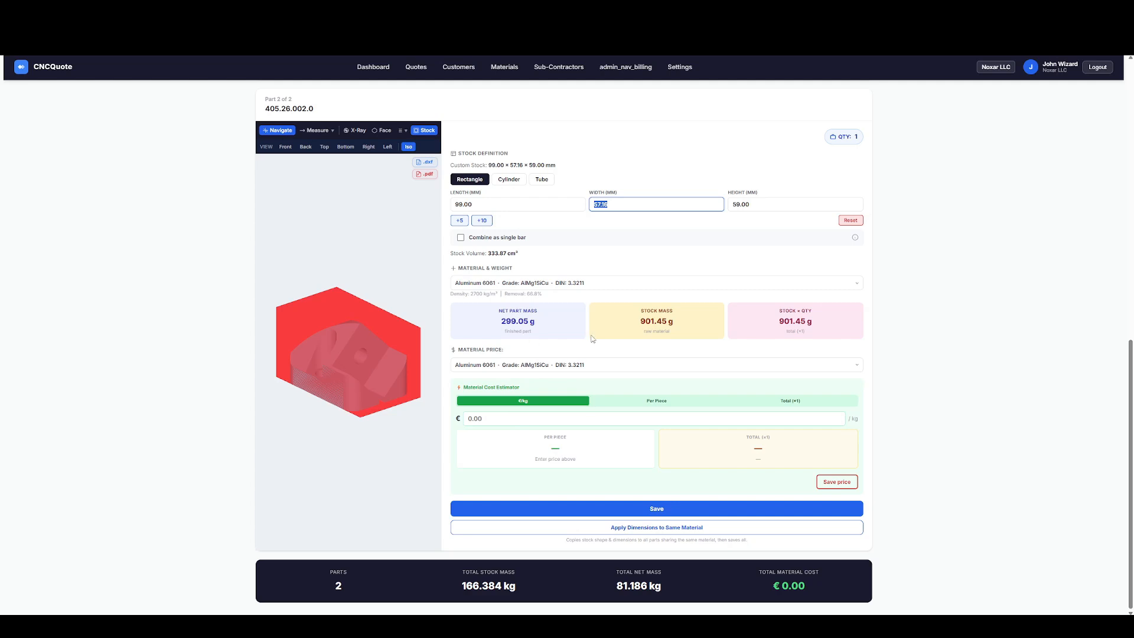
Check the stock and net part masses of part 405.26.002.0, and save its calculation.
{"action": "left_click_drag", "start_coordinate": [780, 316], "coordinate": [829, 326]}
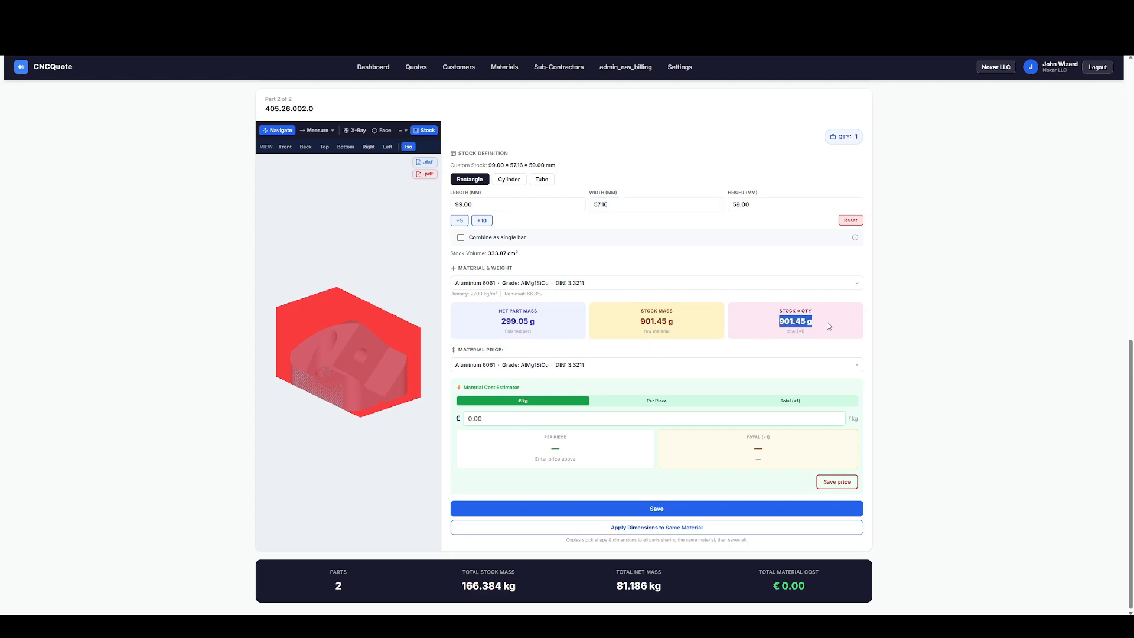
{"action": "left_click_drag", "start_coordinate": [640, 324], "coordinate": [672, 325]}
{"action": "left_click_drag", "start_coordinate": [499, 324], "coordinate": [536, 324]}
{"action": "left_click", "coordinate": [671, 511]}
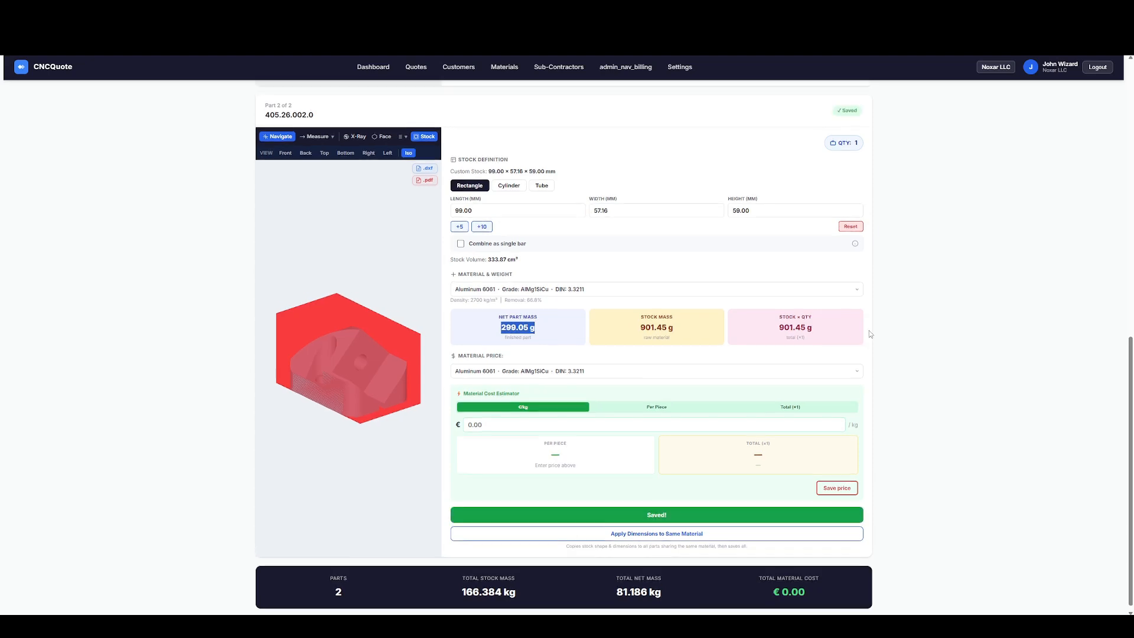
Return to the quote's details, examine the material inquiry form, and close it without sending.
{"action": "scroll", "coordinate": [869, 330], "scroll_direction": "up", "scroll_amount": 3}
{"action": "scroll", "coordinate": [680, 331], "scroll_direction": "up", "scroll_amount": 7}
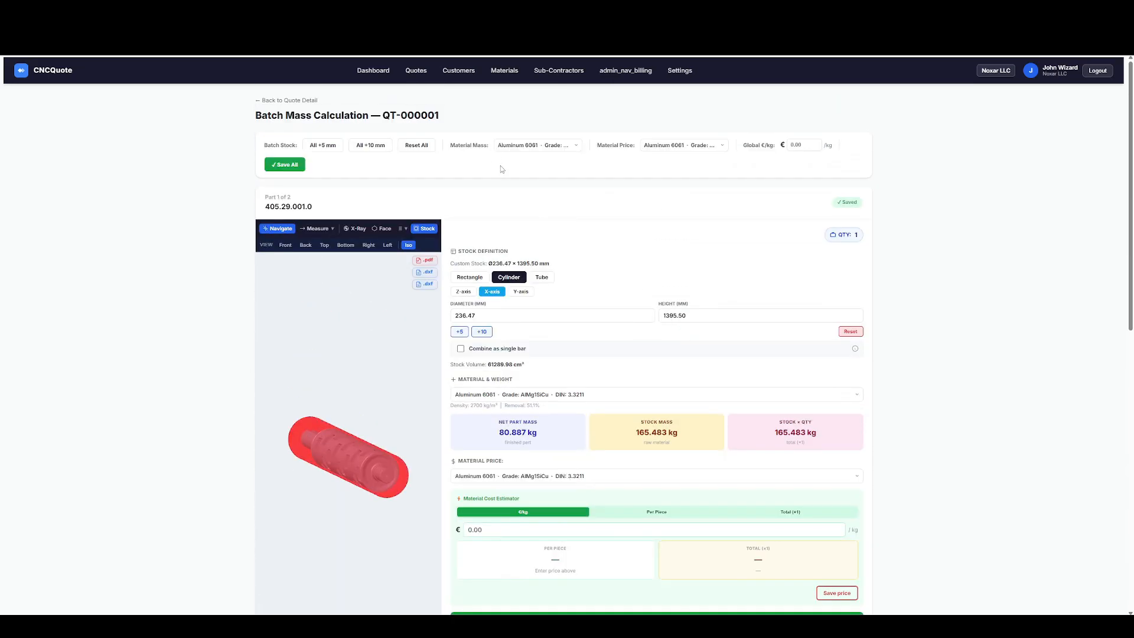
{"action": "left_click", "coordinate": [278, 100]}
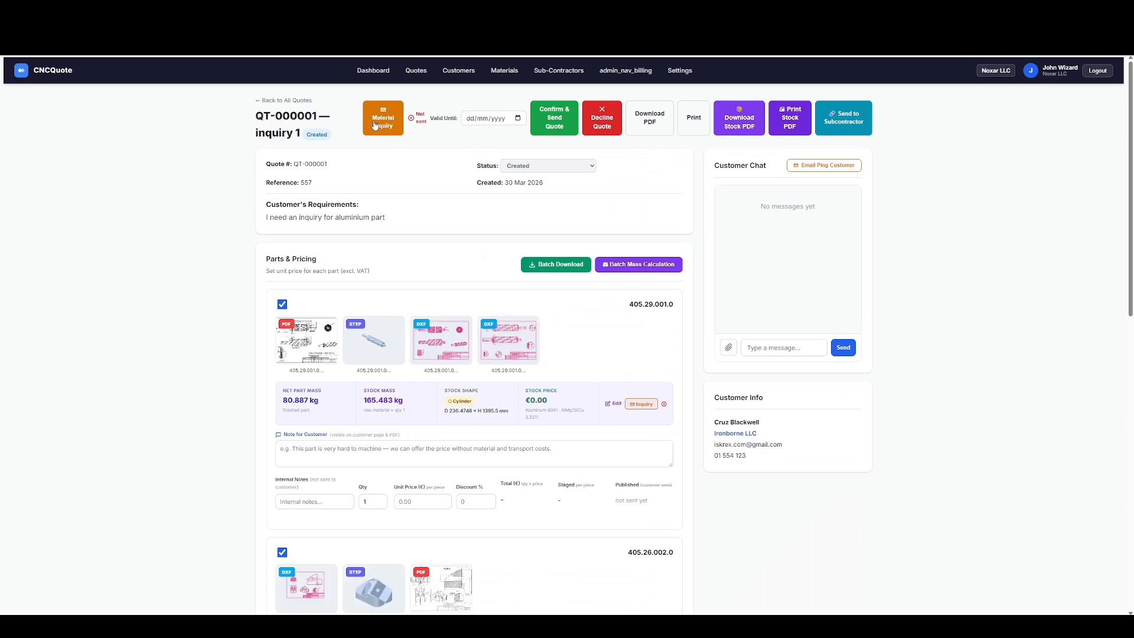
{"action": "left_click", "coordinate": [374, 125]}
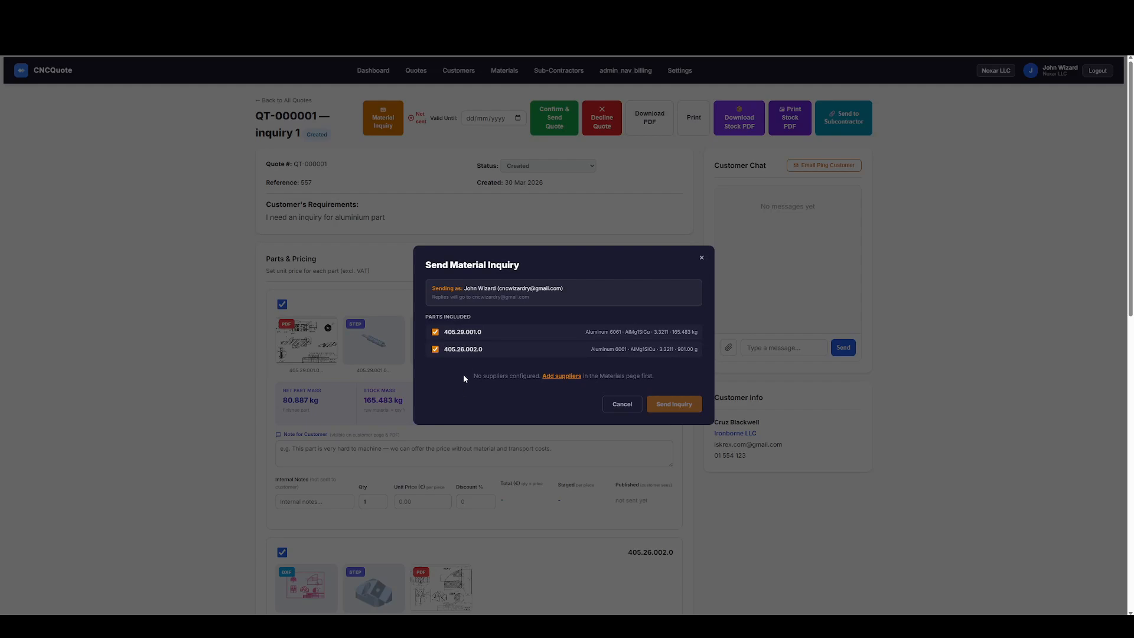
{"action": "left_click", "coordinate": [621, 404]}
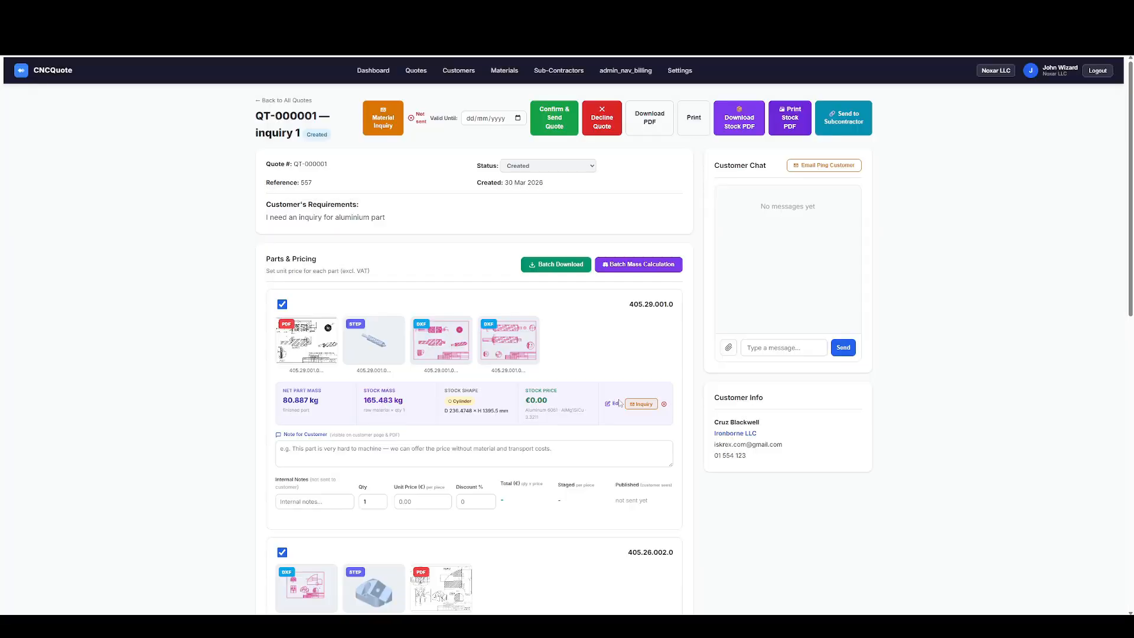
Add Ironclad Steel Supply Co. as a material supplier with its contact details, English language and all materials, and save it.
{"action": "left_click", "coordinate": [512, 72]}
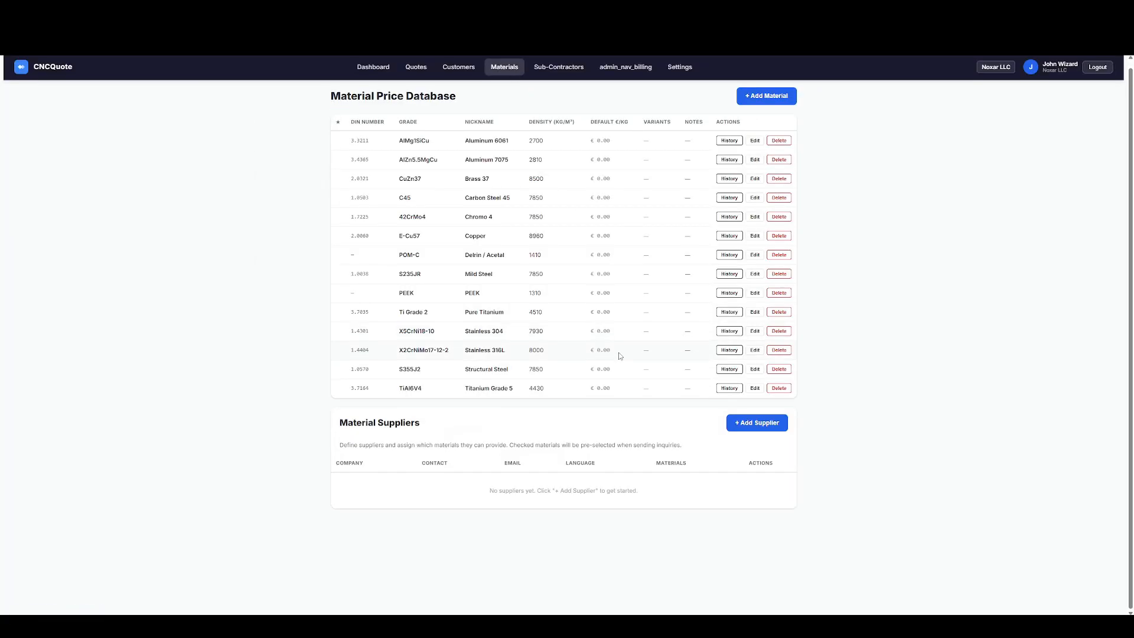
{"action": "left_click", "coordinate": [768, 425]}
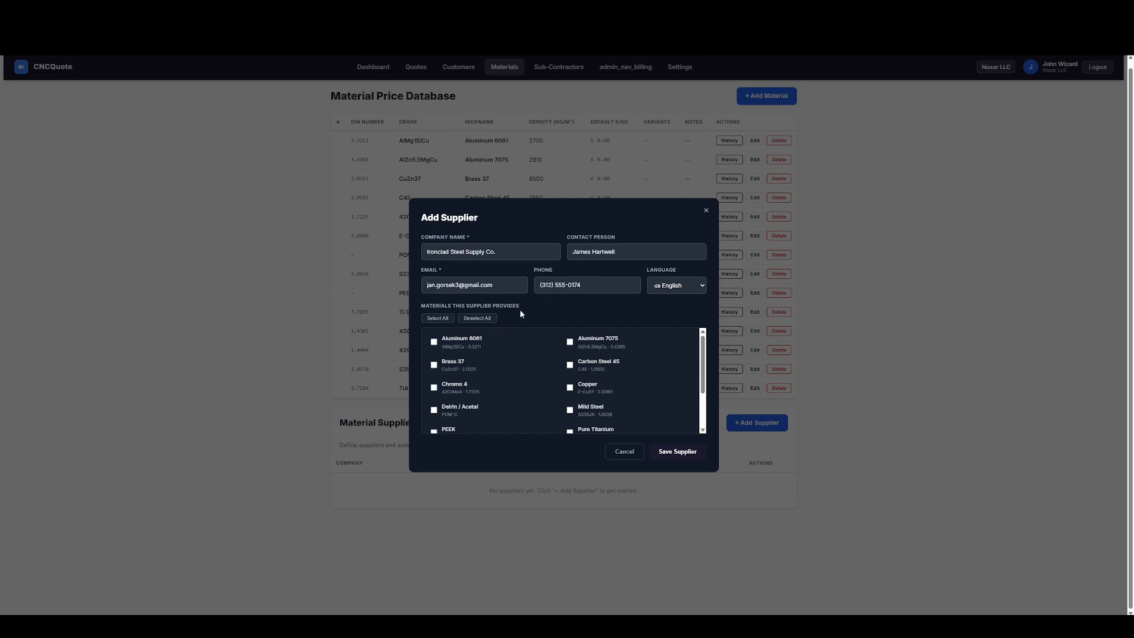
{"action": "scroll", "coordinate": [489, 372], "scroll_direction": "down", "scroll_amount": 1}
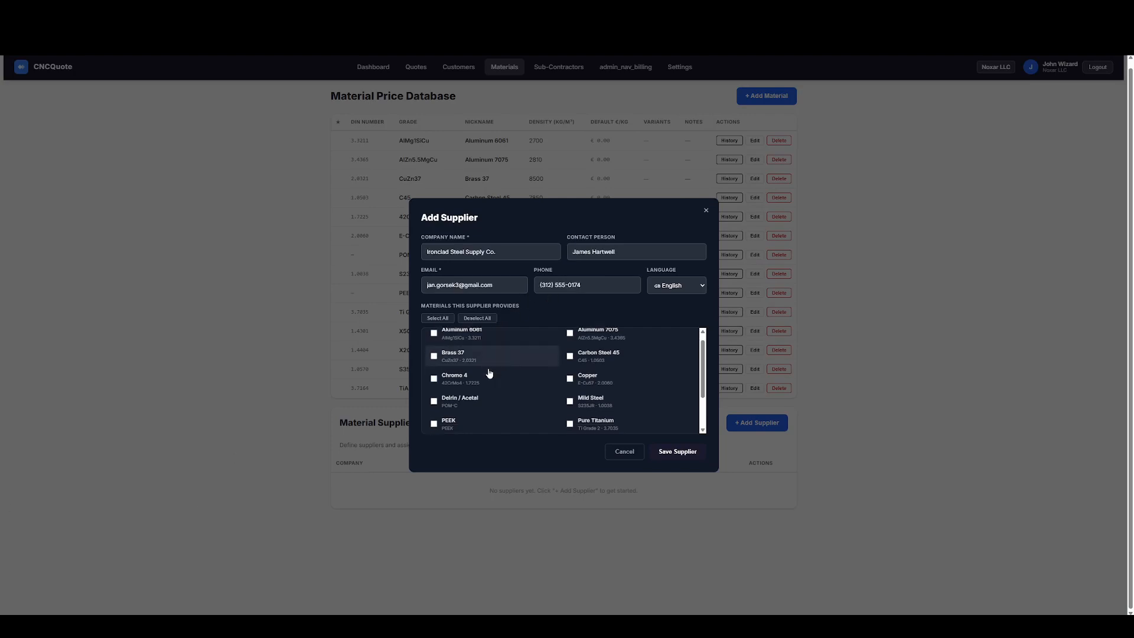
{"action": "scroll", "coordinate": [499, 377], "scroll_direction": "up", "scroll_amount": 1}
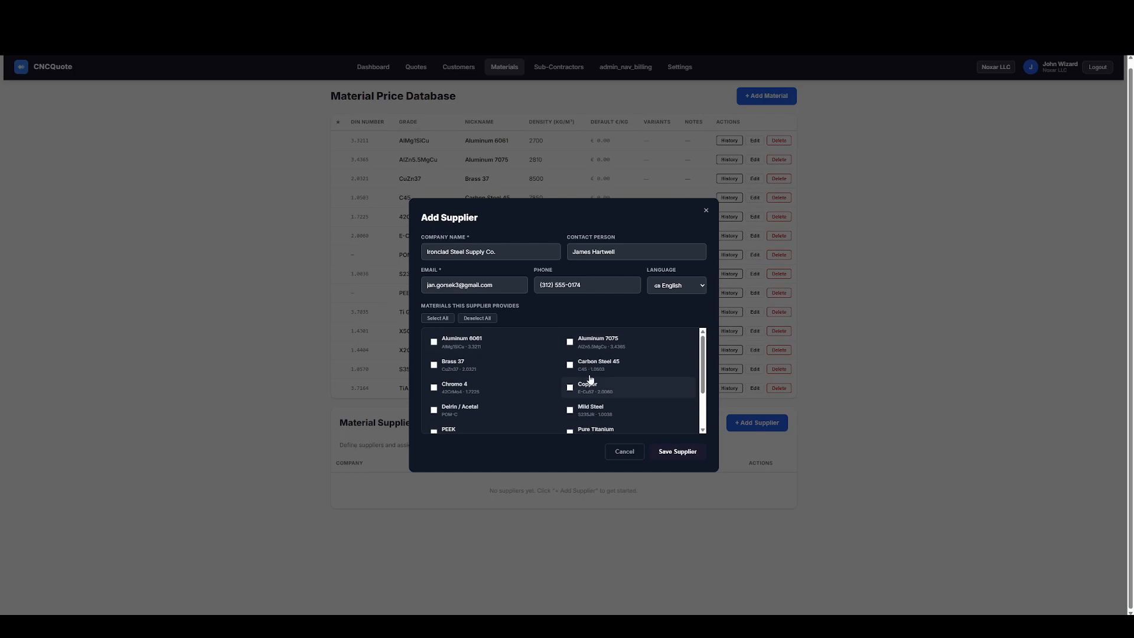
{"action": "left_click", "coordinate": [438, 319]}
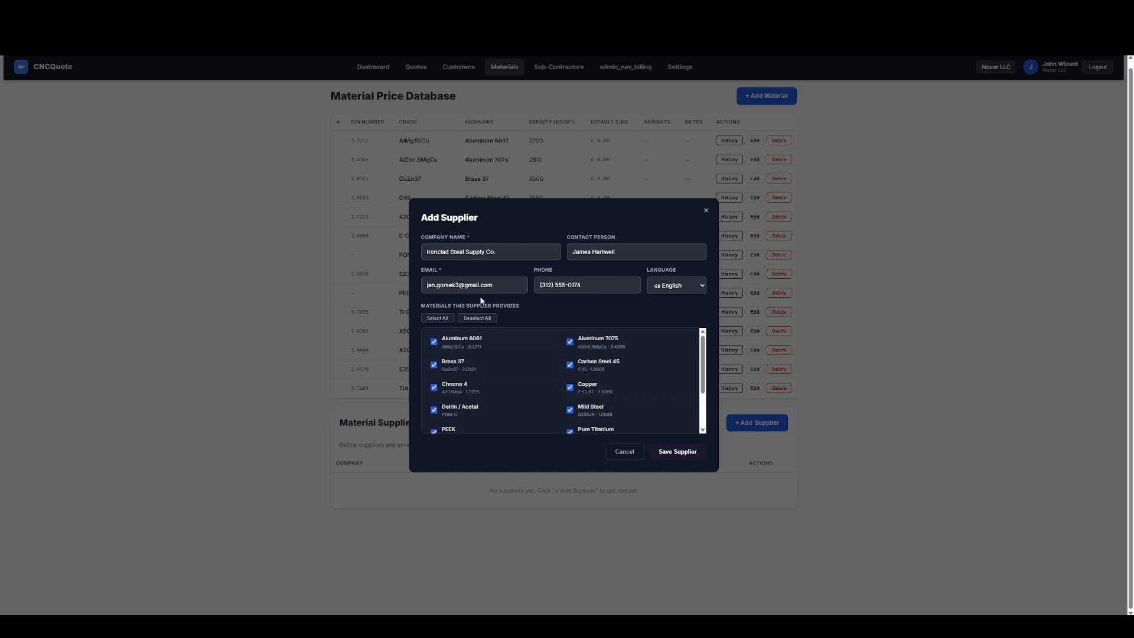
{"action": "scroll", "coordinate": [531, 378], "scroll_direction": "down", "scroll_amount": 4}
{"action": "left_click", "coordinate": [673, 452]}
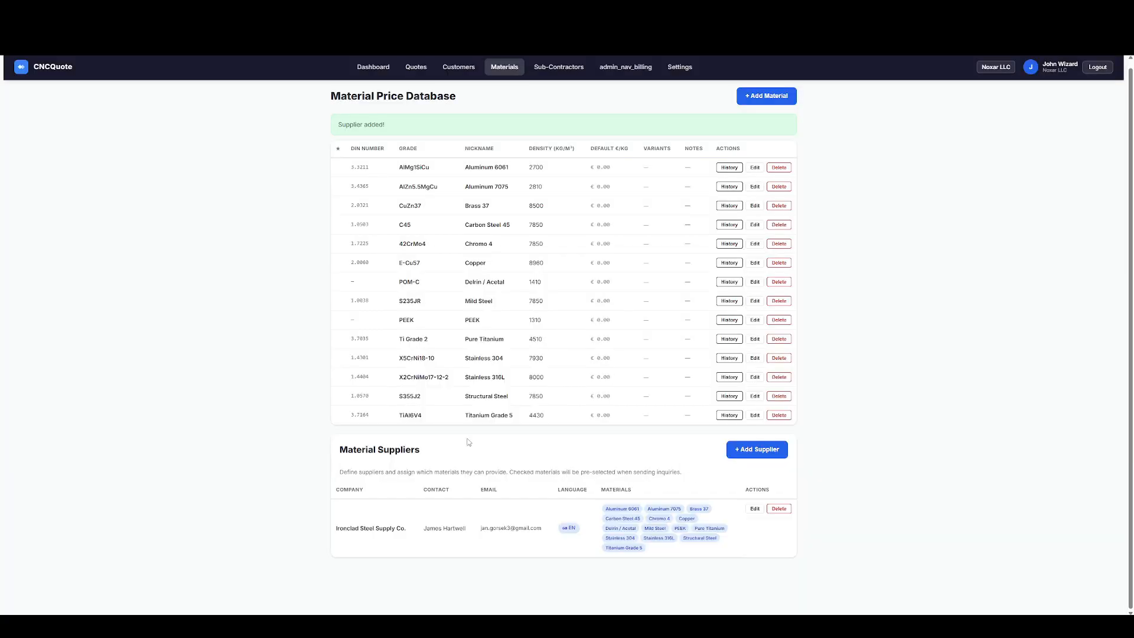
Examine the form for adding a new material without saving anything.
{"action": "scroll", "coordinate": [630, 270], "scroll_direction": "up", "scroll_amount": 1}
{"action": "left_click", "coordinate": [767, 103]}
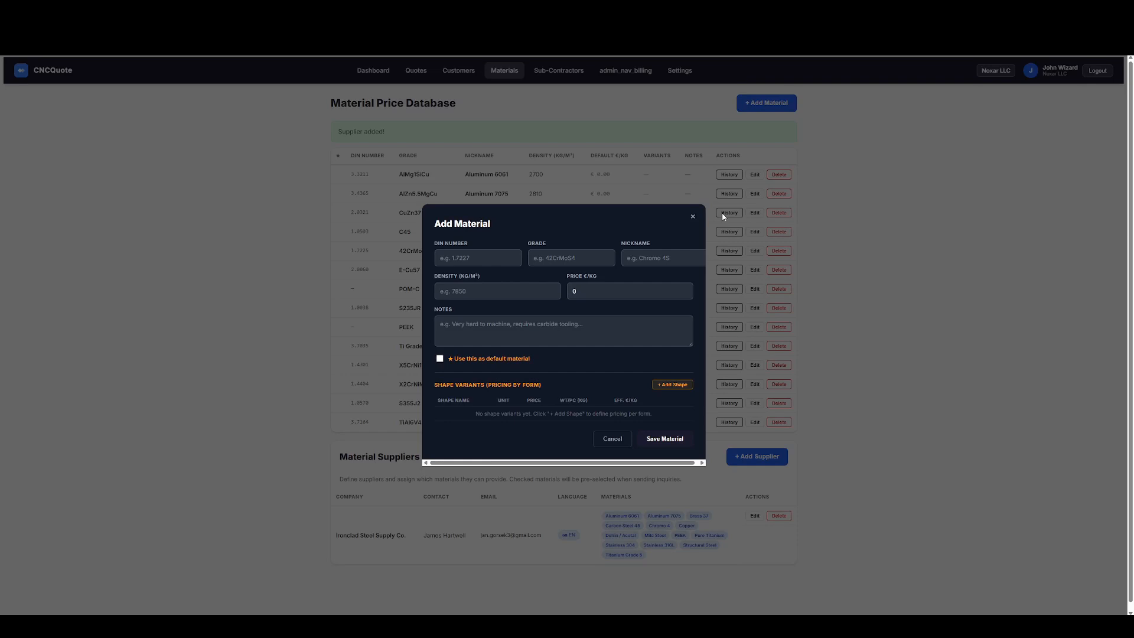
{"action": "left_click", "coordinate": [551, 259]}
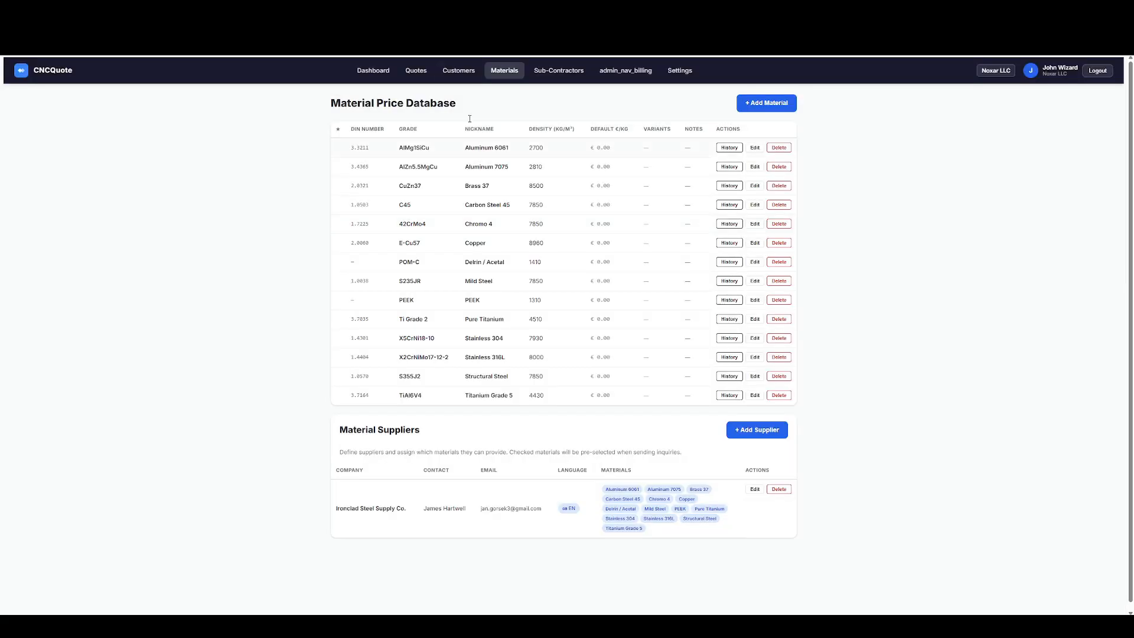
Reopen quote QT-000001 and send the material inquiry for both parts to Ironclad Steel Supply Co.
{"action": "left_click", "coordinate": [416, 70]}
{"action": "left_click", "coordinate": [352, 164]}
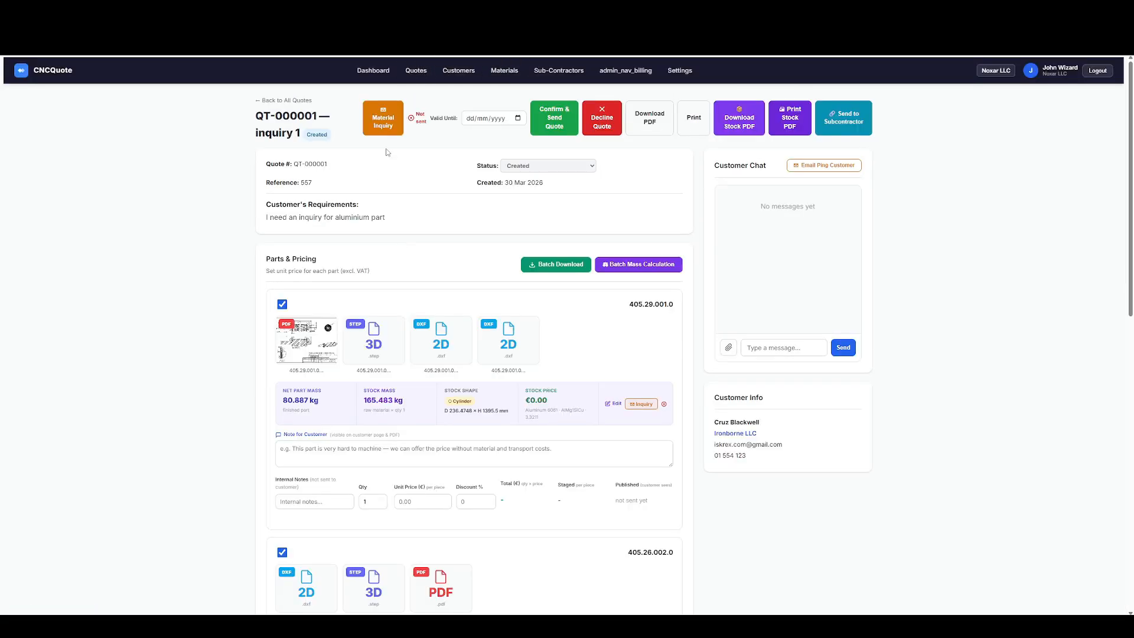
{"action": "left_click", "coordinate": [383, 127]}
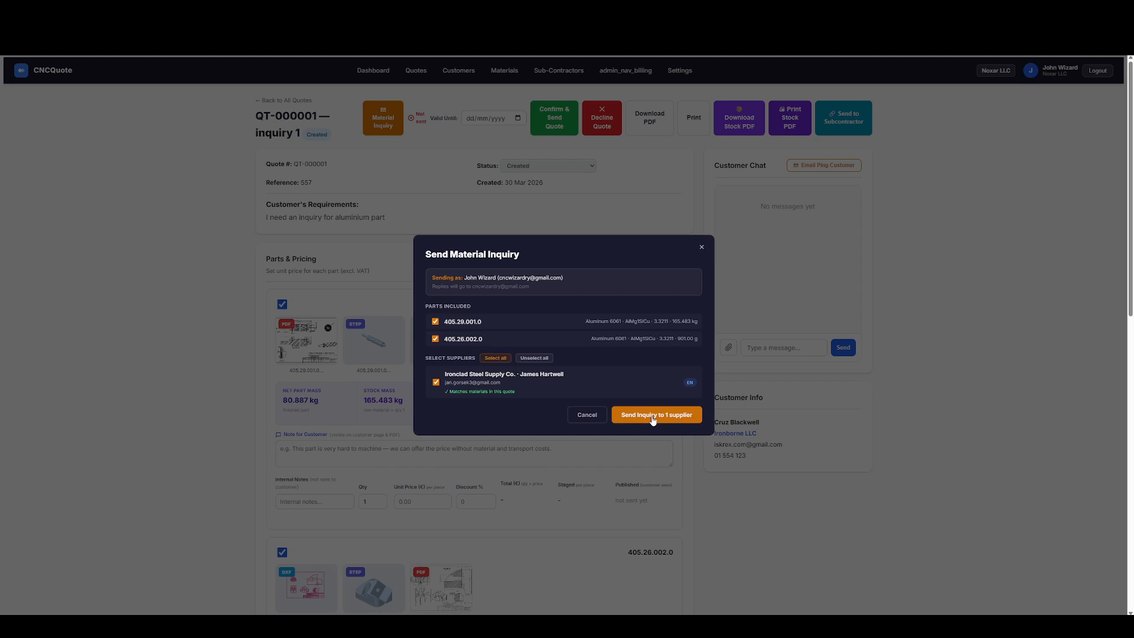
{"action": "left_click", "coordinate": [653, 415]}
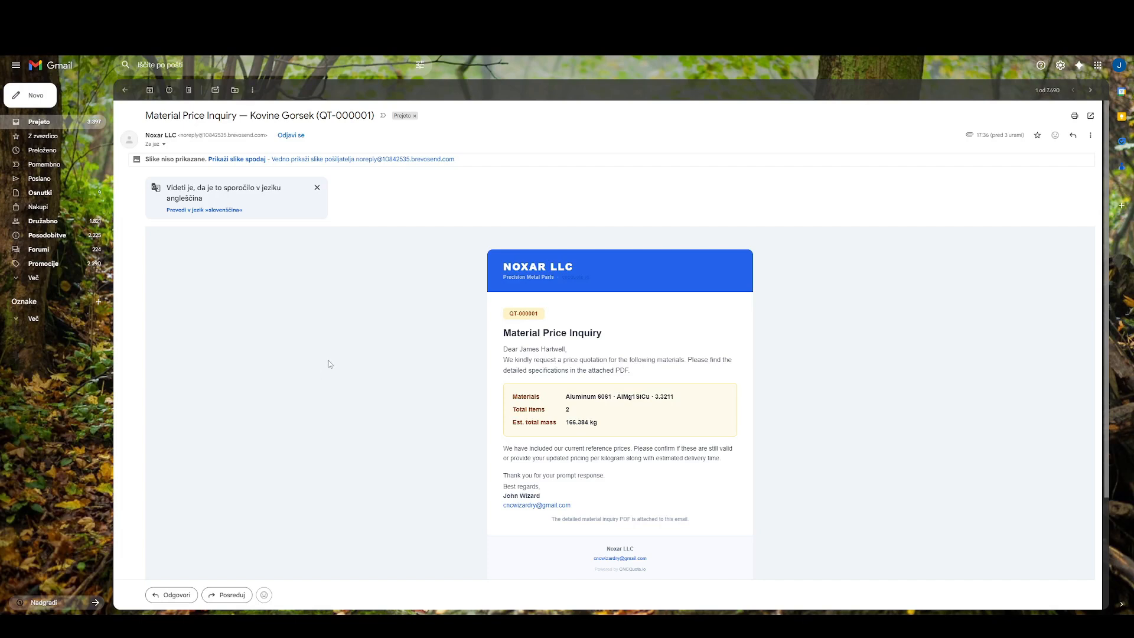
Switch to the supplier's Gmail inbox and read the Material Price Inquiry email for QT-000001 through to its attachment.
{"action": "scroll", "coordinate": [329, 364], "scroll_direction": "down", "scroll_amount": 3}
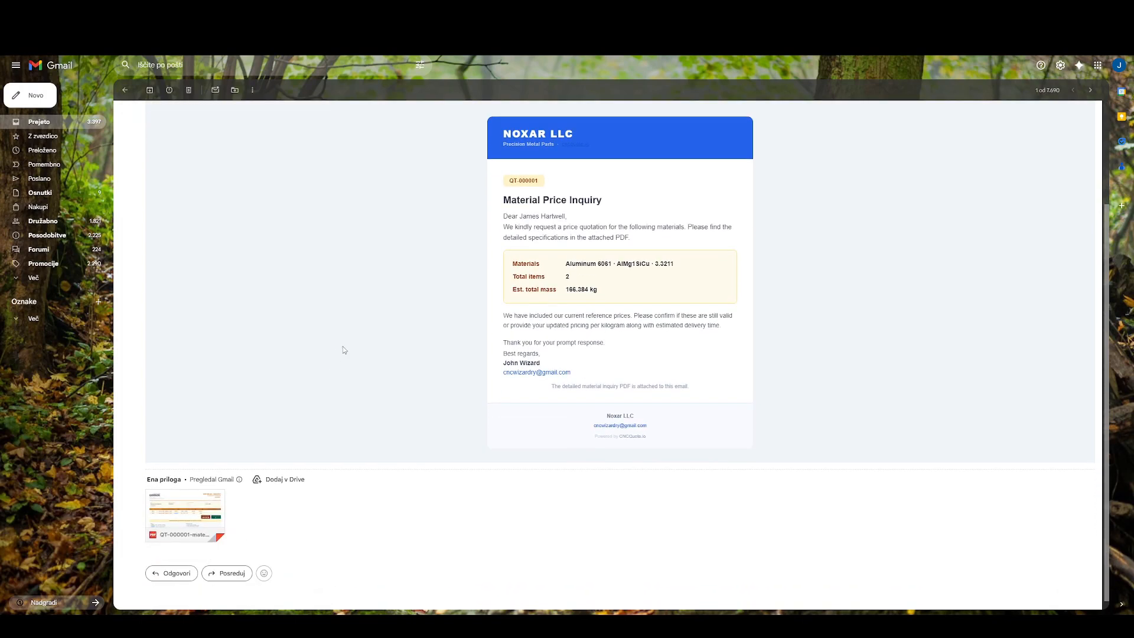
{"action": "scroll", "coordinate": [514, 201], "scroll_direction": "up", "scroll_amount": 3}
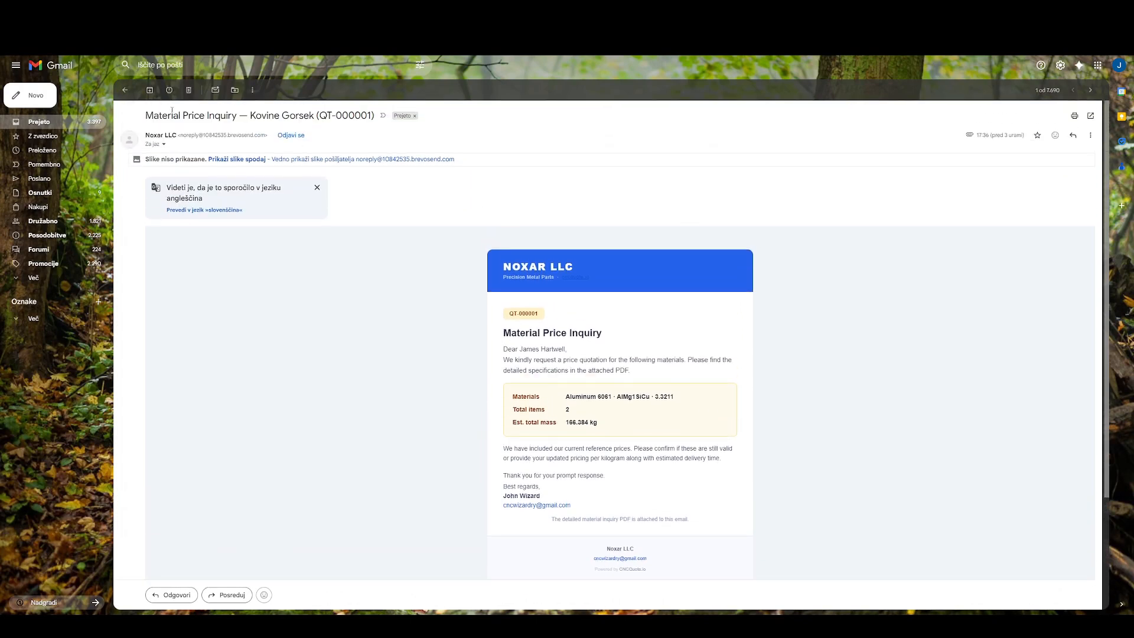
{"action": "left_click_drag", "start_coordinate": [147, 114], "coordinate": [380, 117]}
{"action": "scroll", "coordinate": [509, 359], "scroll_direction": "down", "scroll_amount": 1}
{"action": "mouse_move", "coordinate": [502, 219]}
{"action": "left_mouse_down"}
{"action": "mouse_move", "coordinate": [632, 326]}
{"action": "mouse_move", "coordinate": [667, 465]}
{"action": "left_mouse_up"}
{"action": "left_click", "coordinate": [667, 465]}
{"action": "scroll", "coordinate": [579, 443], "scroll_direction": "down", "scroll_amount": 2}
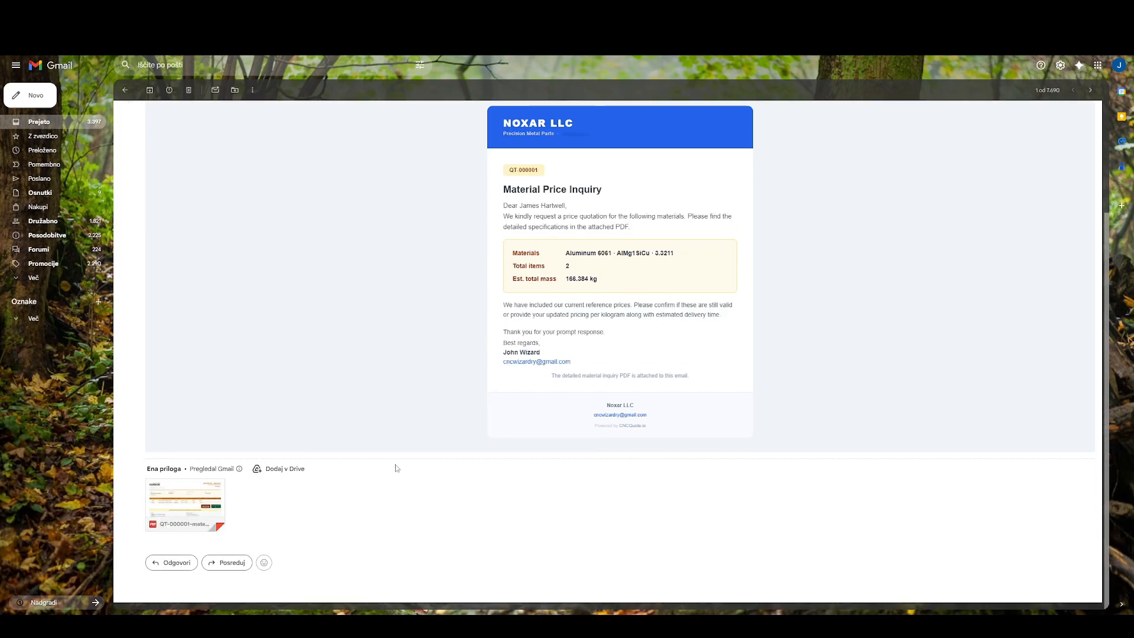
Open the attached material inquiry PDF and examine the positions, materials, shapes and stock dimensions.
{"action": "left_click", "coordinate": [187, 503]}
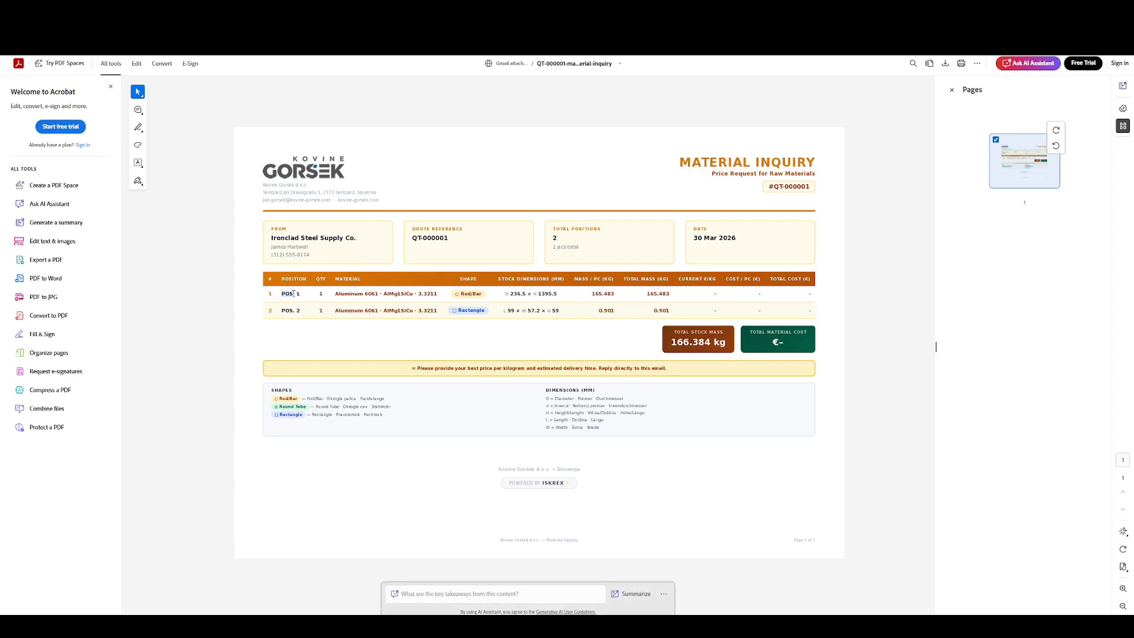
{"action": "double_click", "coordinate": [288, 311]}
{"action": "left_click_drag", "start_coordinate": [335, 295], "coordinate": [367, 313]}
{"action": "left_click", "coordinate": [460, 324]}
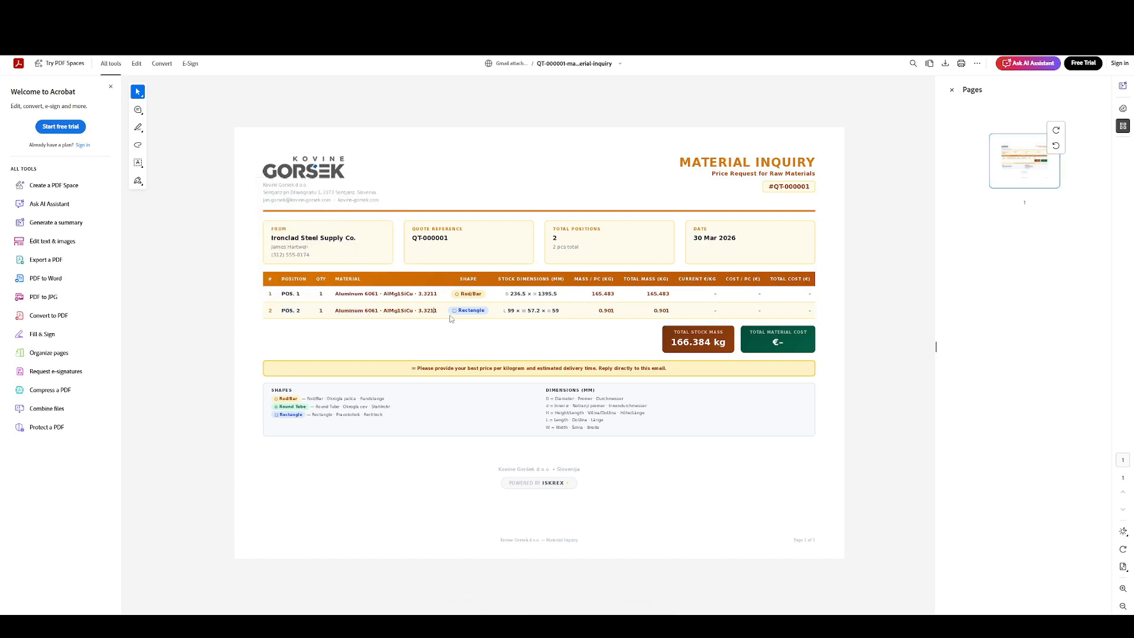
{"action": "left_click_drag", "start_coordinate": [461, 295], "coordinate": [484, 317]}
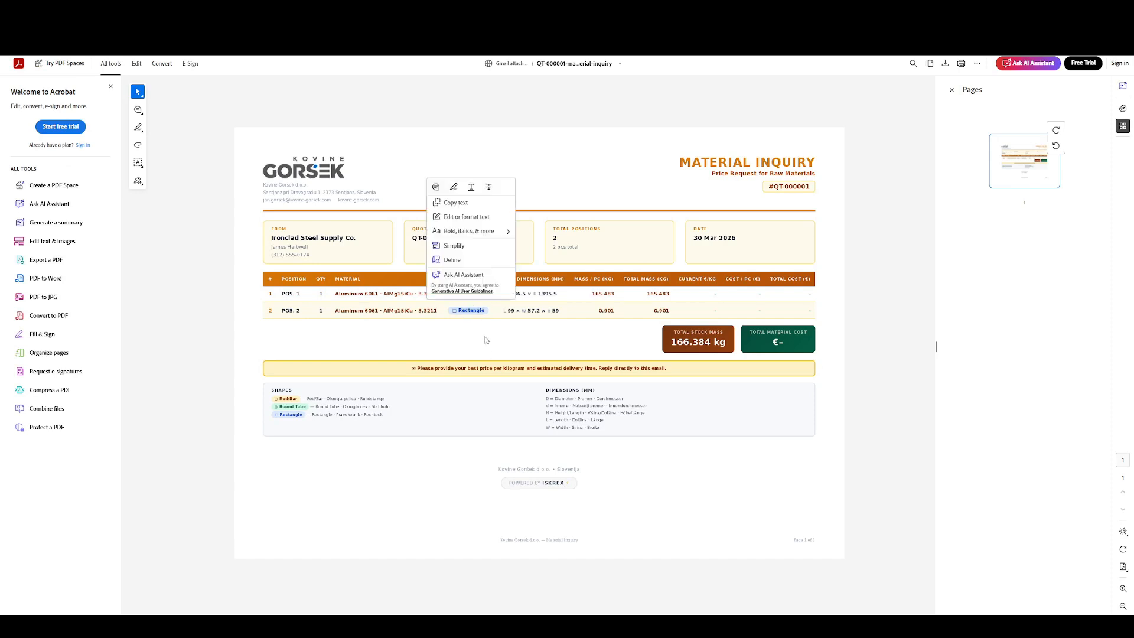
{"action": "left_click", "coordinate": [486, 339]}
{"action": "double_click", "coordinate": [516, 294]}
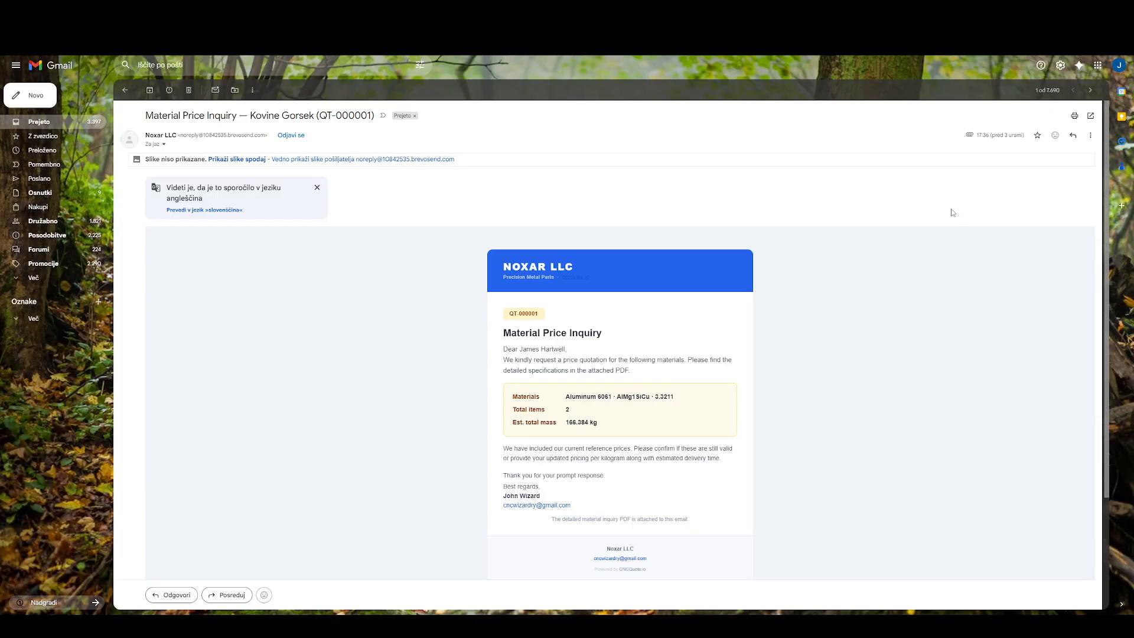
Reply to the inquiry email with the prices "pos1: 100€" and "pos2: 1000€", and send it.
{"action": "scroll", "coordinate": [903, 246], "scroll_direction": "down", "scroll_amount": 3}
{"action": "scroll", "coordinate": [902, 247], "scroll_direction": "up", "scroll_amount": 3}
{"action": "left_click", "coordinate": [1073, 136]}
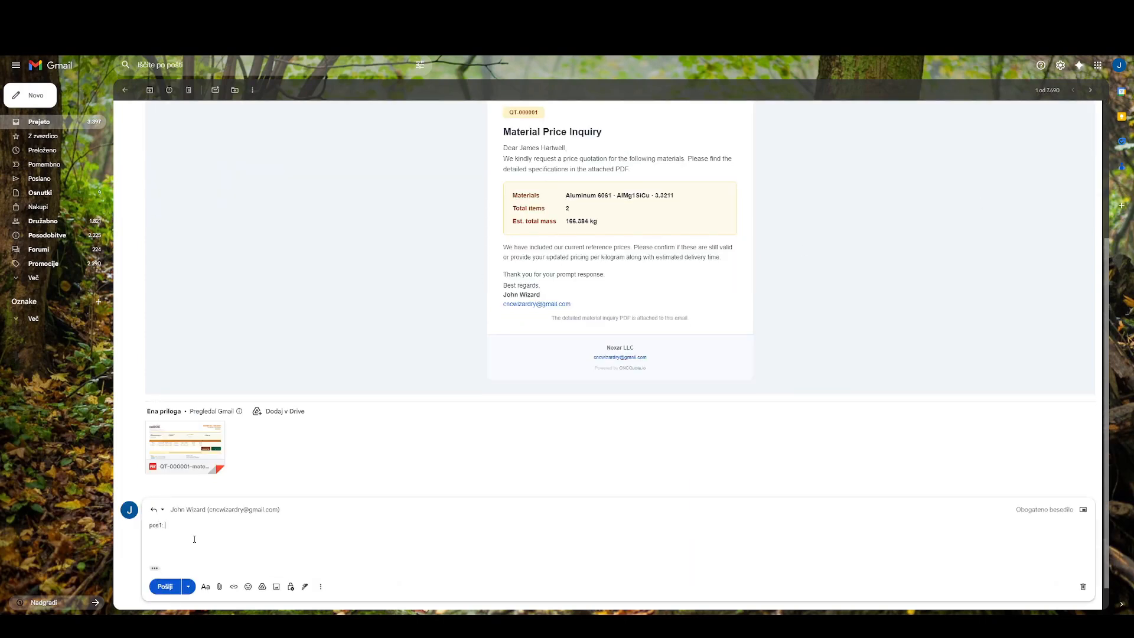
{"action": "type", "text": "pos1: 100€ pos2: 1"}
{"action": "type", "text": "000€"}
{"action": "left_click", "coordinate": [163, 586]}
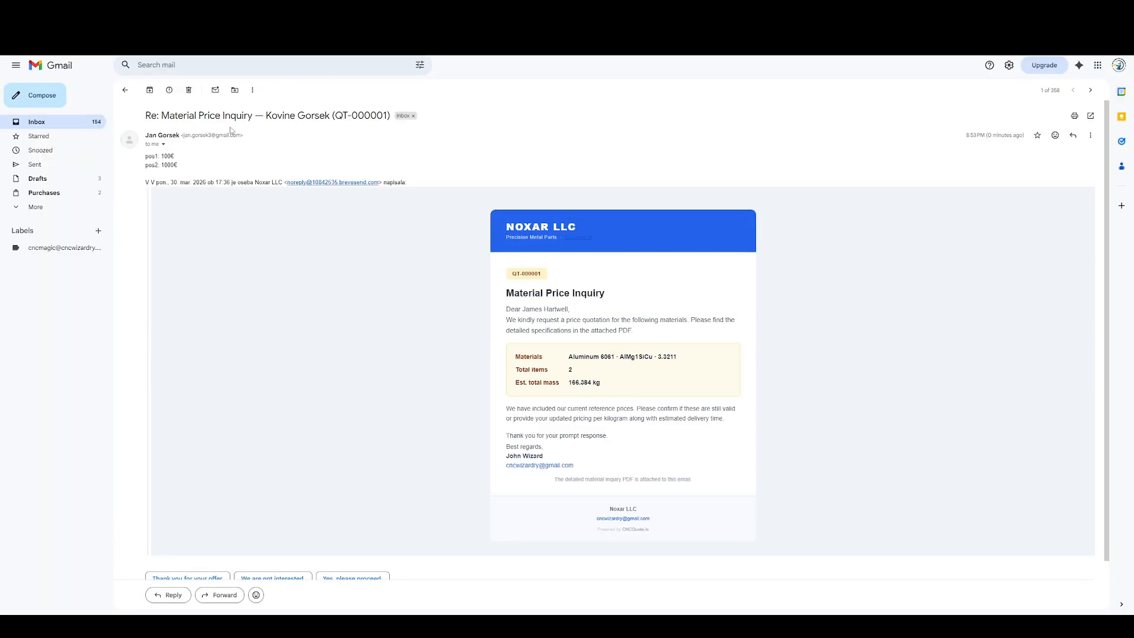
Check the supplier's reply, return to CNCQuote's batch mass calculation, and set part 405.29.001.0's material price to €1000 per piece.
{"action": "left_click_drag", "start_coordinate": [152, 155], "coordinate": [179, 168]}
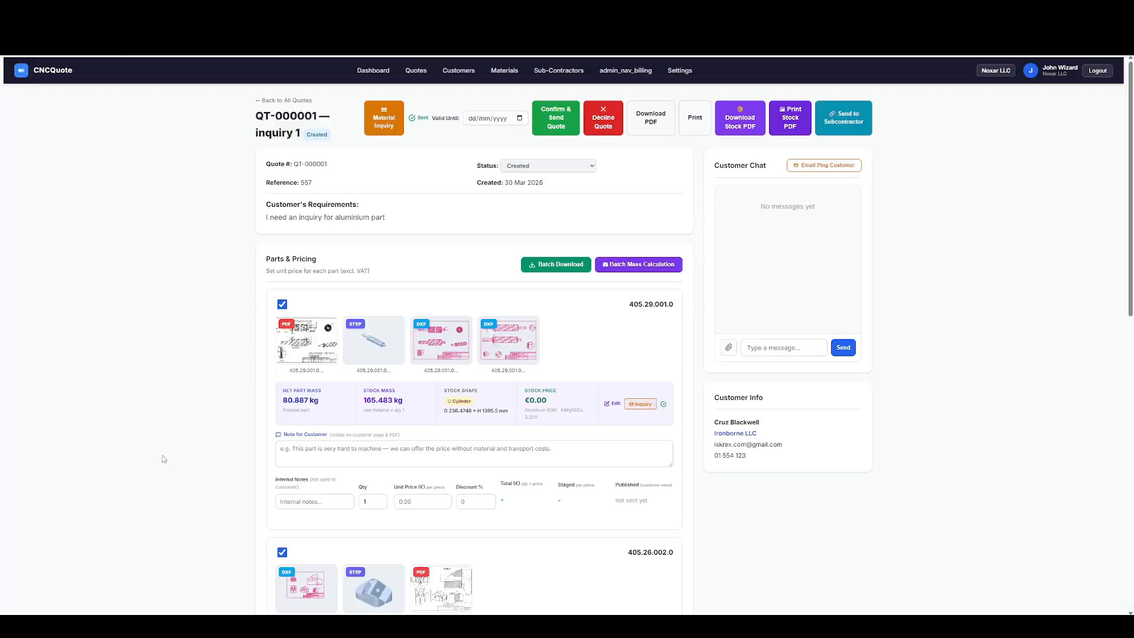
{"action": "left_click", "coordinate": [622, 262]}
{"action": "scroll", "coordinate": [591, 273], "scroll_direction": "down", "scroll_amount": 1}
{"action": "scroll", "coordinate": [595, 271], "scroll_direction": "down", "scroll_amount": 2}
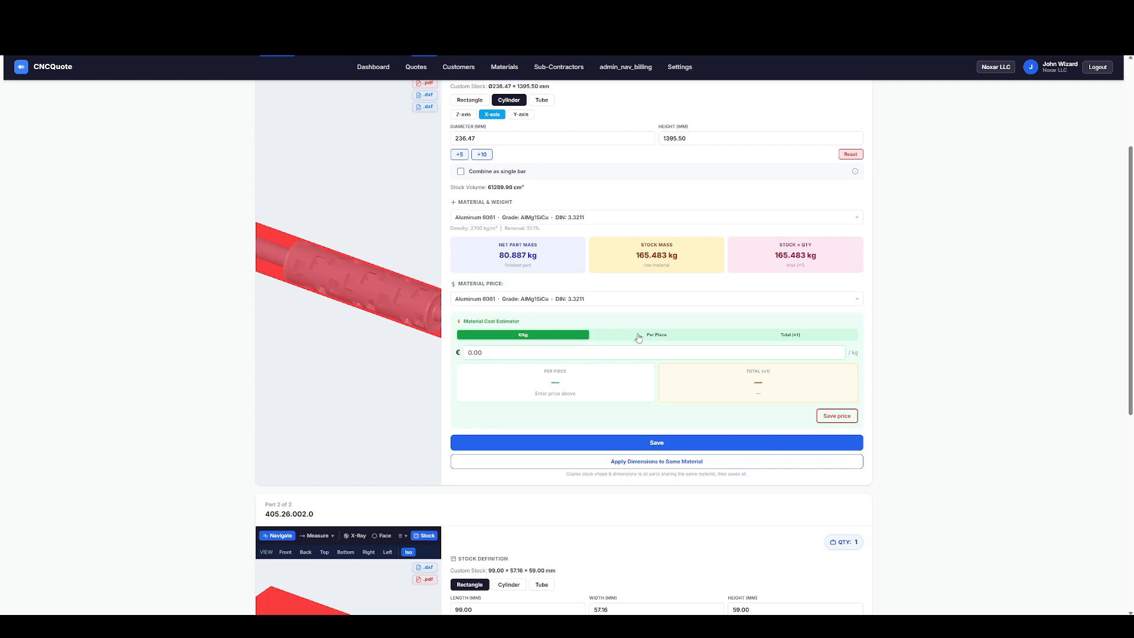
{"action": "left_click", "coordinate": [638, 338]}
{"action": "left_click", "coordinate": [502, 352]}
{"action": "type", "text": "100"}
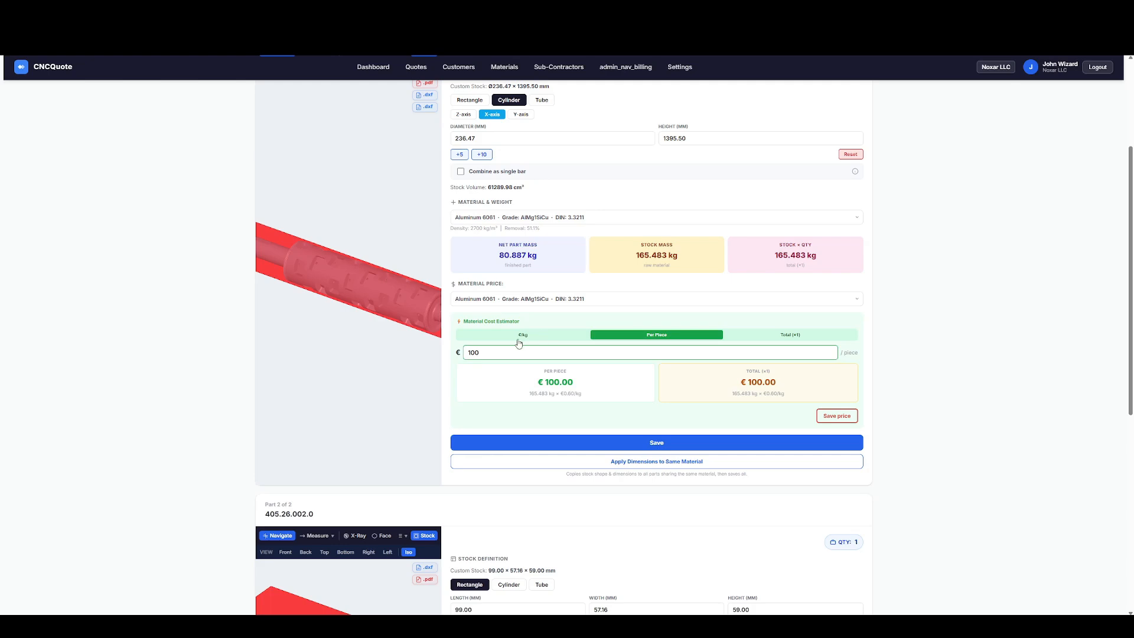
{"action": "left_click_drag", "start_coordinate": [517, 349], "coordinate": [435, 352]}
{"action": "type", "text": "1000"}
{"action": "key", "text": "Tab"}
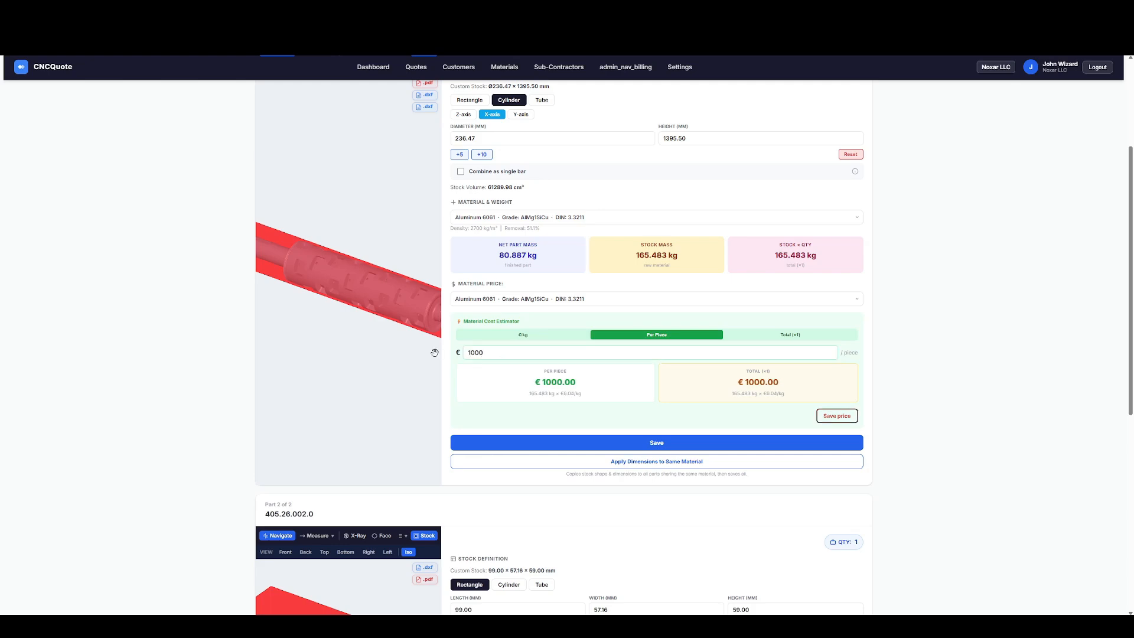
Set part 405.26.002.0's material price to €100 per kg, and save the calculations of both parts.
{"action": "scroll", "coordinate": [481, 420], "scroll_direction": "down", "scroll_amount": 7}
{"action": "left_click", "coordinate": [481, 419]}
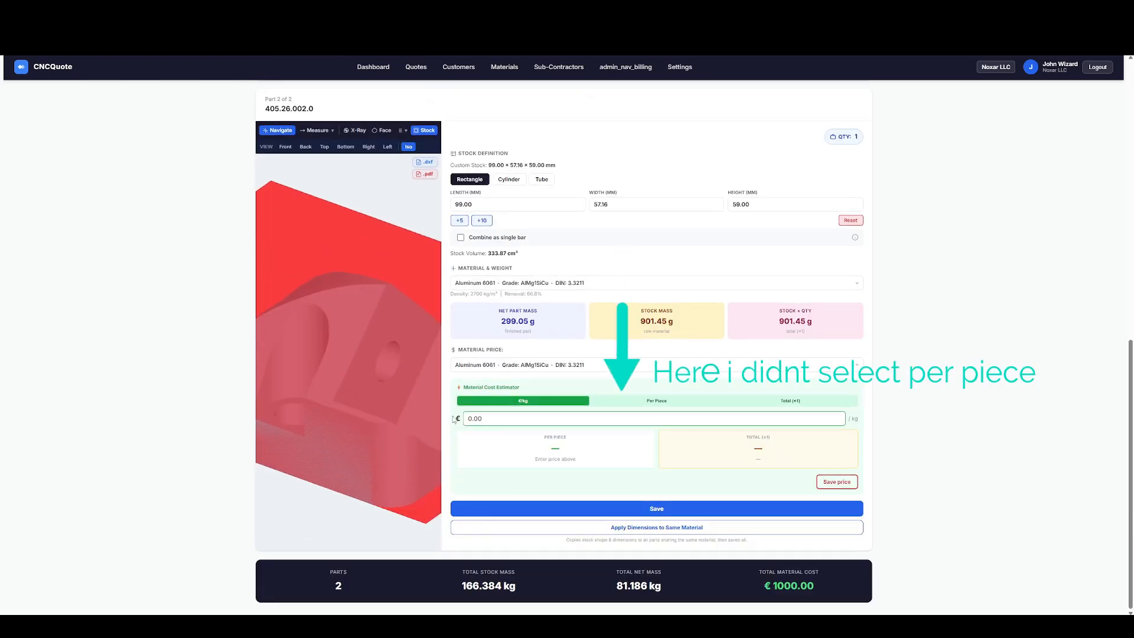
{"action": "type", "text": "100"}
{"action": "key", "text": "Tab"}
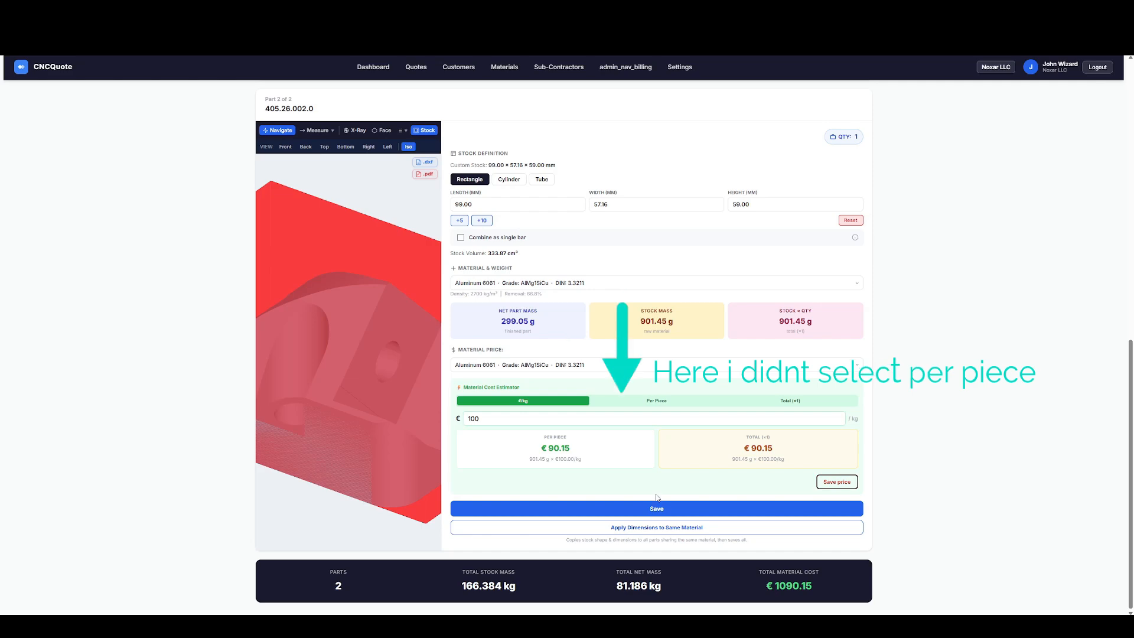
{"action": "left_click", "coordinate": [623, 509]}
{"action": "scroll", "coordinate": [623, 144], "scroll_direction": "up", "scroll_amount": 2}
{"action": "left_click", "coordinate": [623, 129]}
{"action": "scroll", "coordinate": [622, 235], "scroll_direction": "up", "scroll_amount": 9}
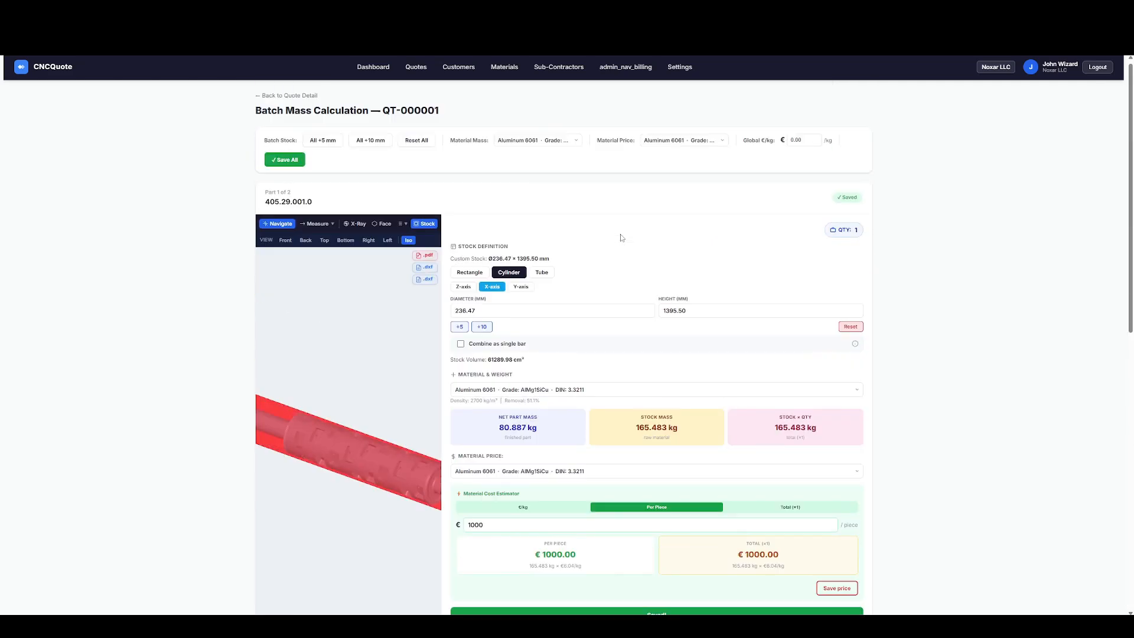
Return to the quote's details and set part 405.29.001.0's unit price to 1000+2500 euros.
{"action": "left_click", "coordinate": [289, 101]}
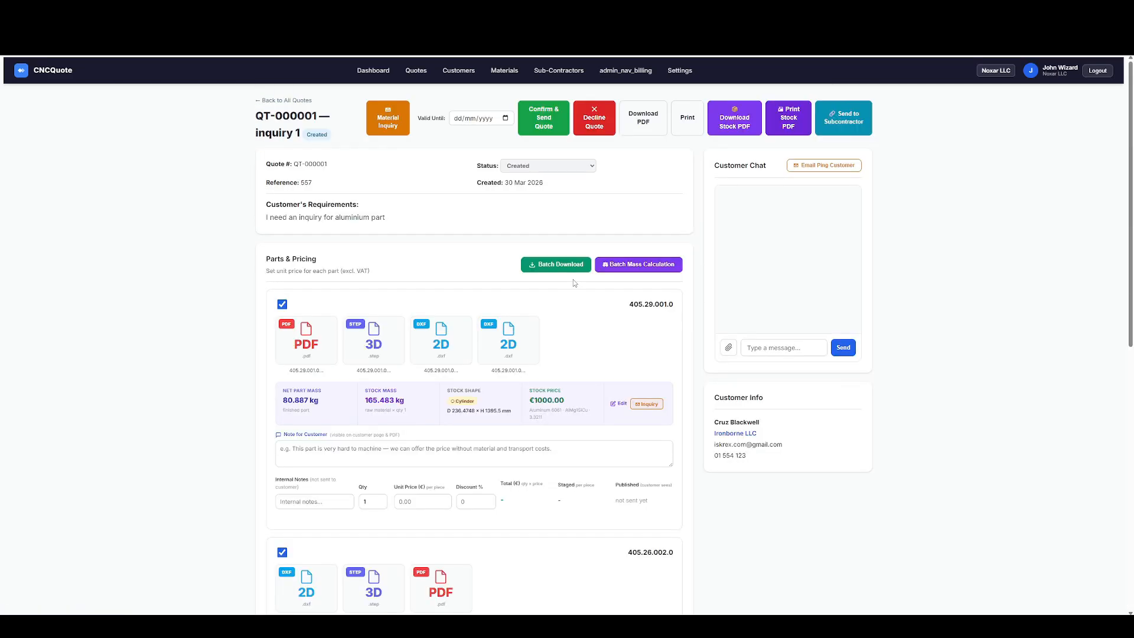
{"action": "scroll", "coordinate": [573, 278], "scroll_direction": "down", "scroll_amount": 3}
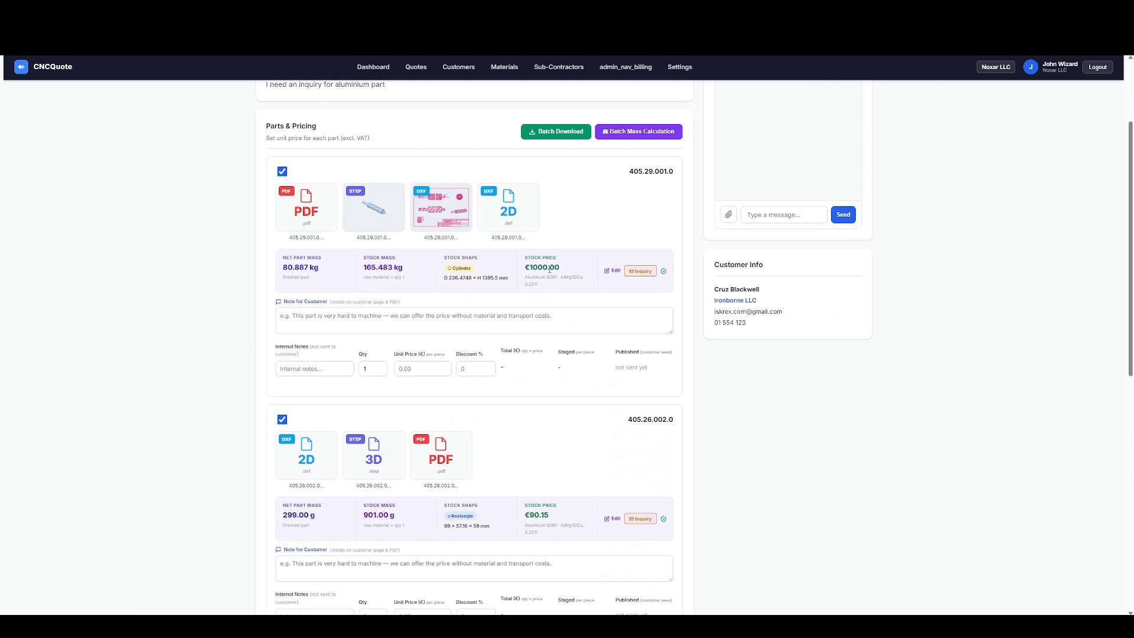
{"action": "left_click", "coordinate": [415, 370]}
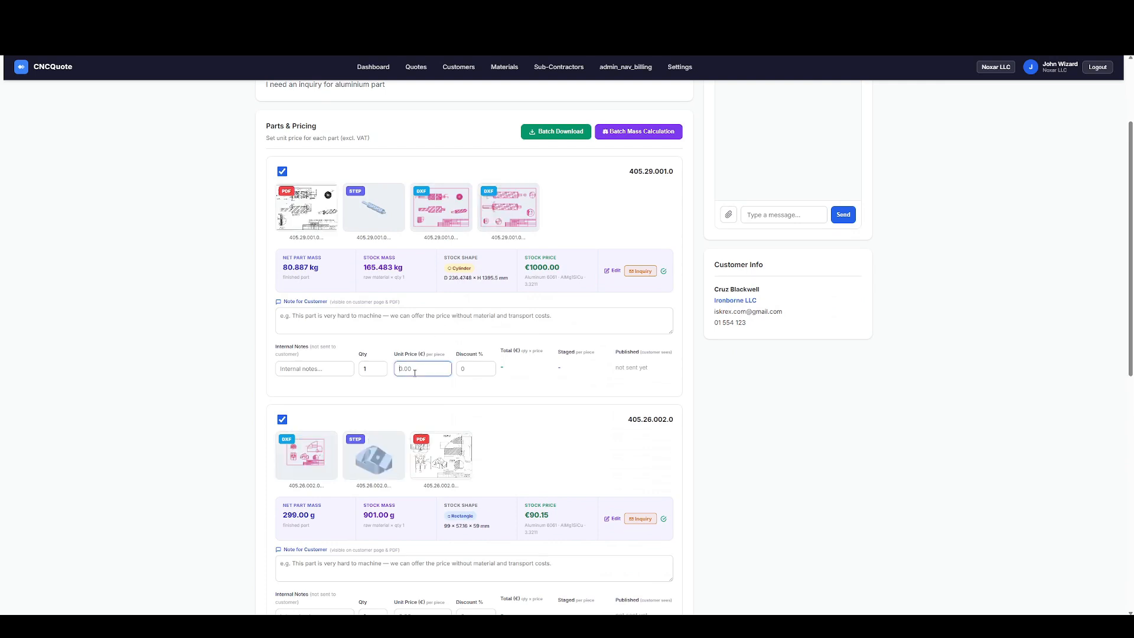
{"action": "type", "text": "1000+"}
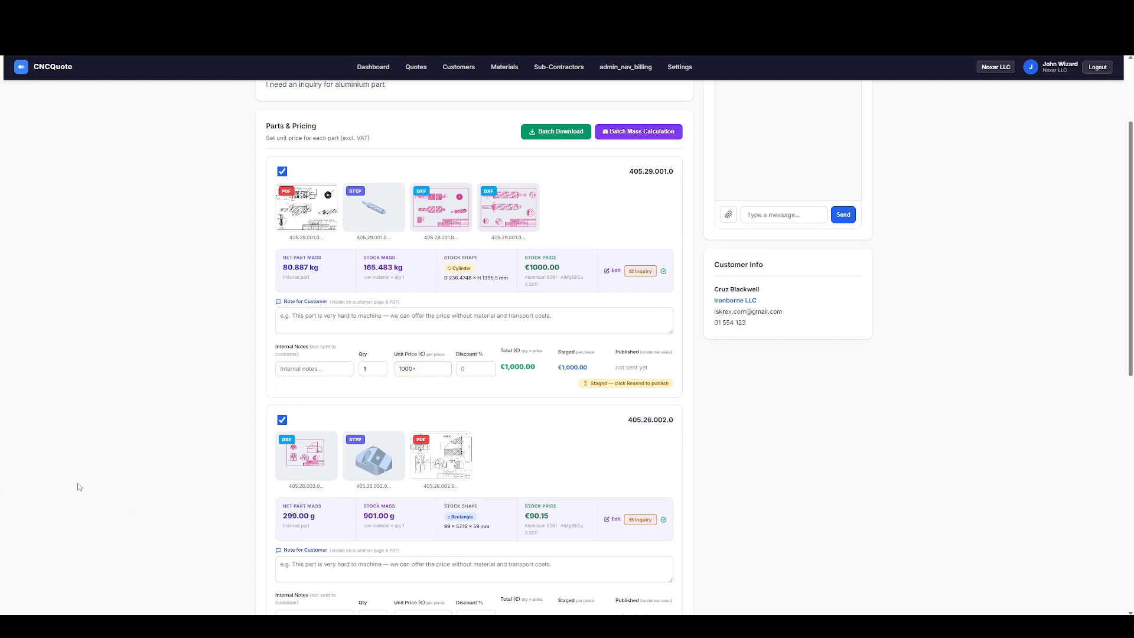
{"action": "left_click", "coordinate": [426, 369]}
{"action": "type", "text": "2500"}
{"action": "key", "text": "Tab"}
Try a quantity of 3 for part 405.29.001.0, and set it back to 1.
{"action": "double_click", "coordinate": [369, 366]}
{"action": "type", "text": "3"}
{"action": "key", "text": "Tab"}
{"action": "double_click", "coordinate": [369, 370]}
{"action": "type", "text": "1"}
{"action": "key", "text": "Tab"}
Set part 405.26.002.0's unit price to 100+200 euros.
{"action": "scroll", "coordinate": [388, 364], "scroll_direction": "down", "scroll_amount": 2}
{"action": "scroll", "coordinate": [388, 364], "scroll_direction": "down", "scroll_amount": 2}
{"action": "left_click", "coordinate": [417, 398]}
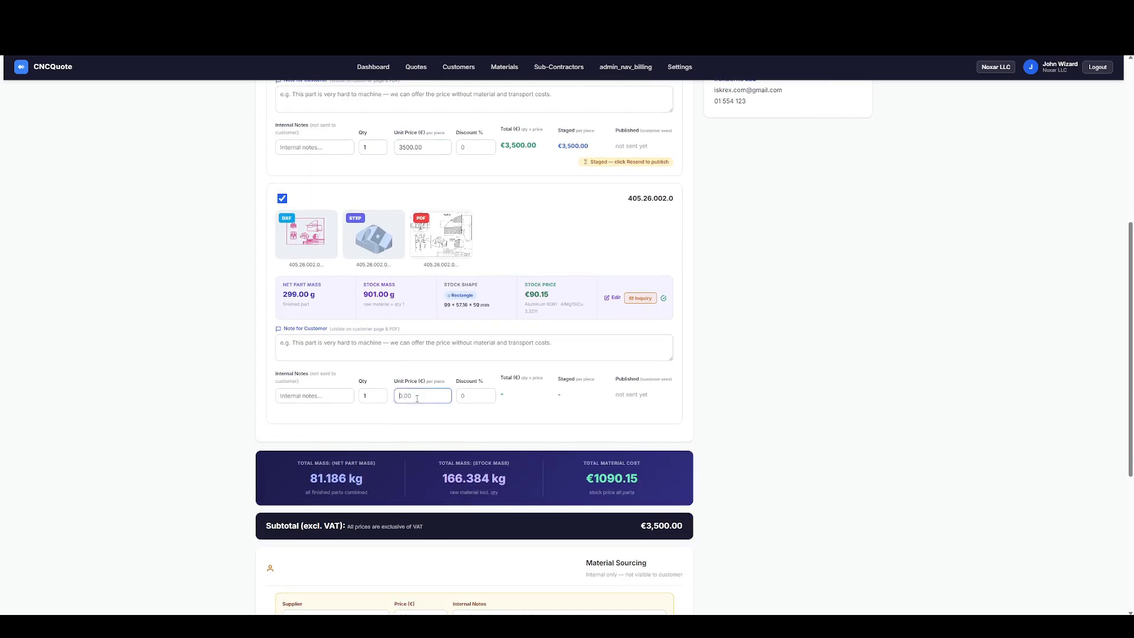
{"action": "type", "text": "100"}
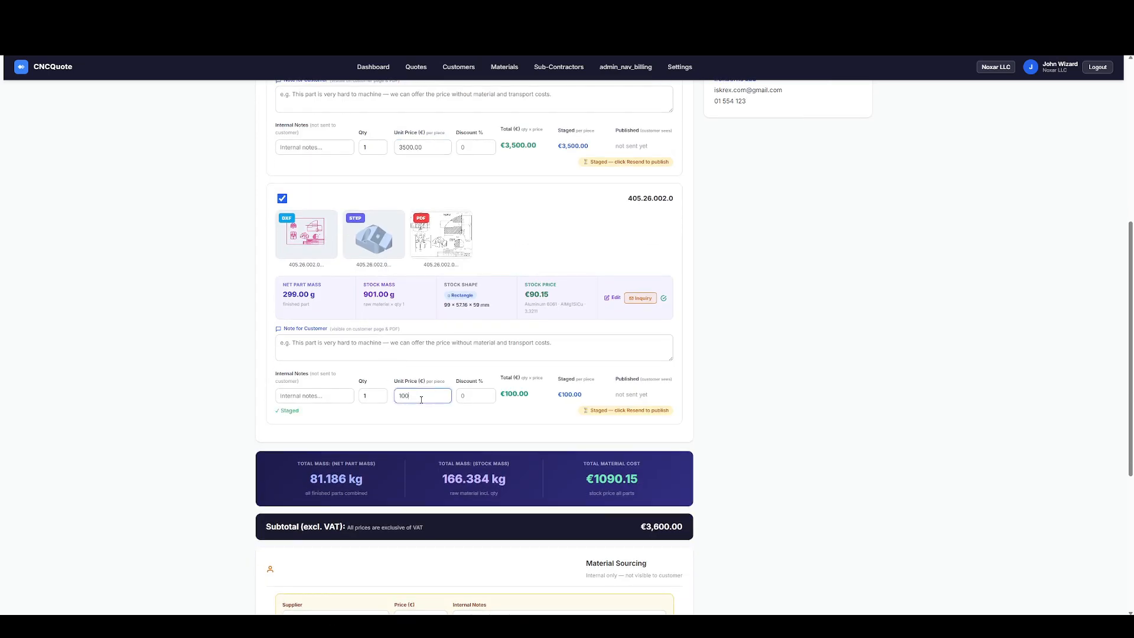
{"action": "scroll", "coordinate": [421, 400], "scroll_direction": "down", "scroll_amount": 1}
{"action": "type", "text": "+"}
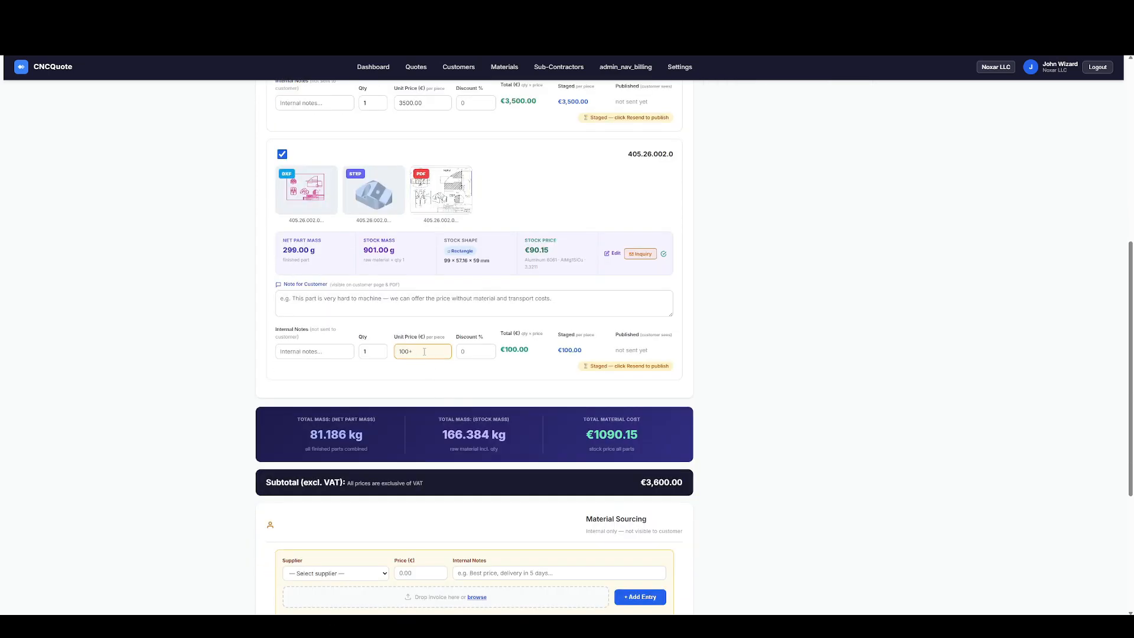
{"action": "type", "text": "200"}
{"action": "key", "text": "Tab"}
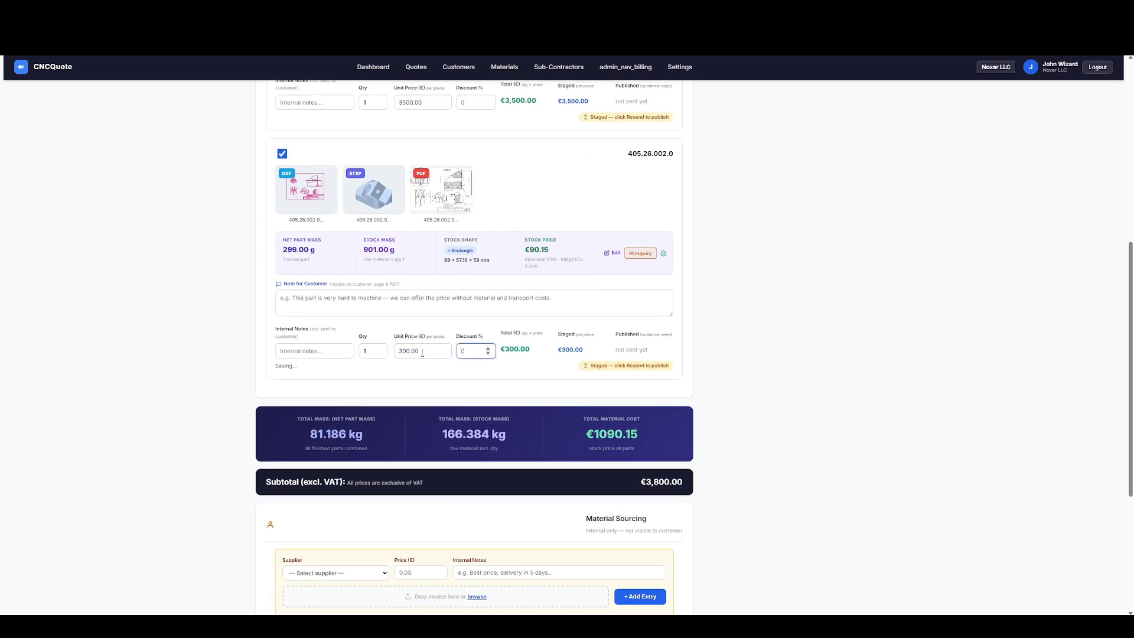
Add a material sourcing entry for supplier Ironclad Steel Supply Co. with a price of €1100.
{"action": "scroll", "coordinate": [172, 385], "scroll_direction": "down", "scroll_amount": 4}
{"action": "left_click", "coordinate": [349, 352]}
{"action": "left_click", "coordinate": [348, 353]}
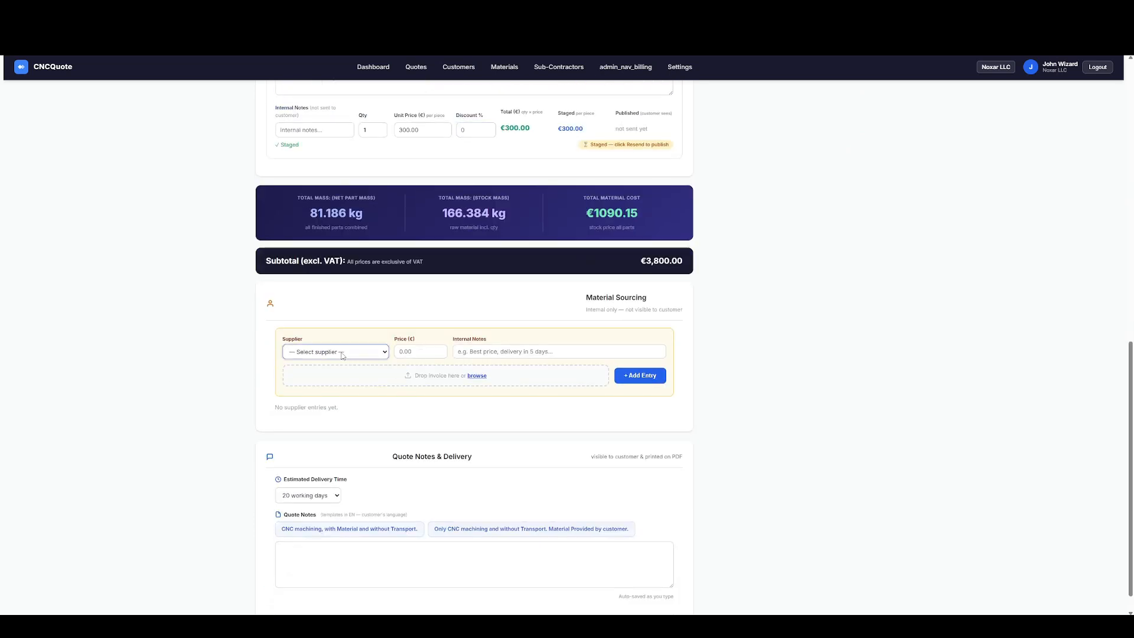
{"action": "left_click", "coordinate": [345, 355]}
{"action": "left_click", "coordinate": [331, 376]}
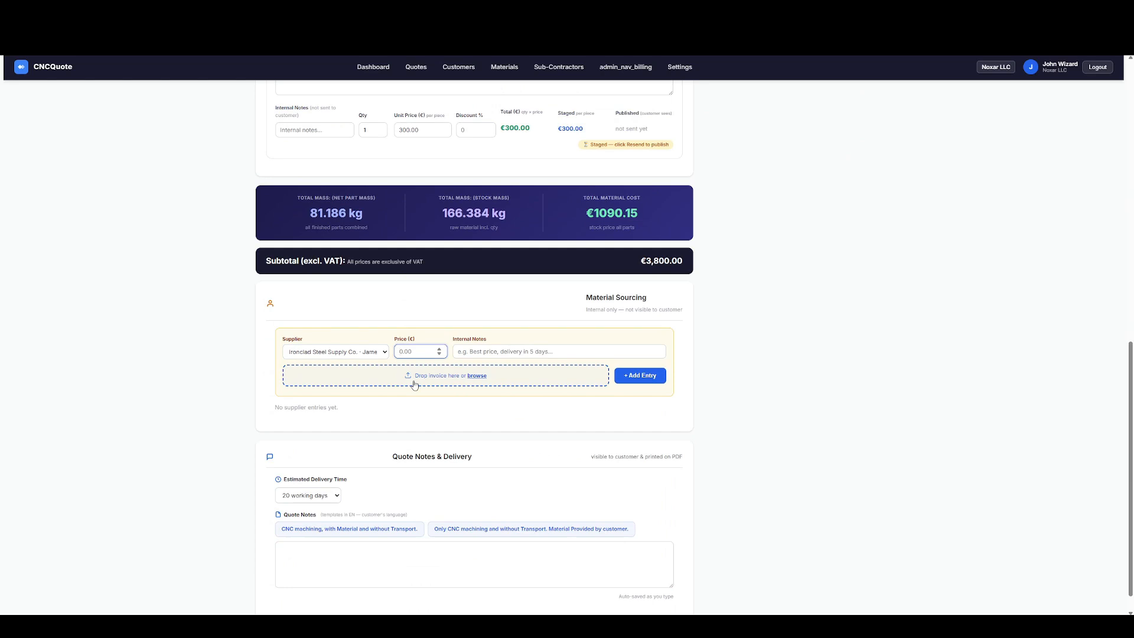
{"action": "type", "text": "1100"}
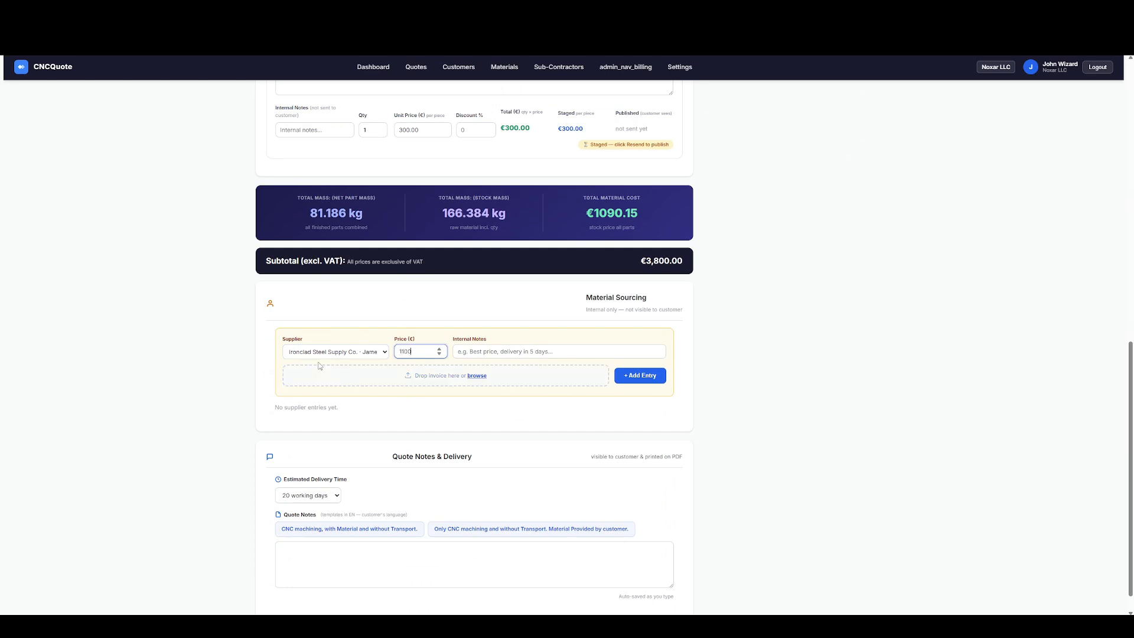
{"action": "key", "text": "Tab"}
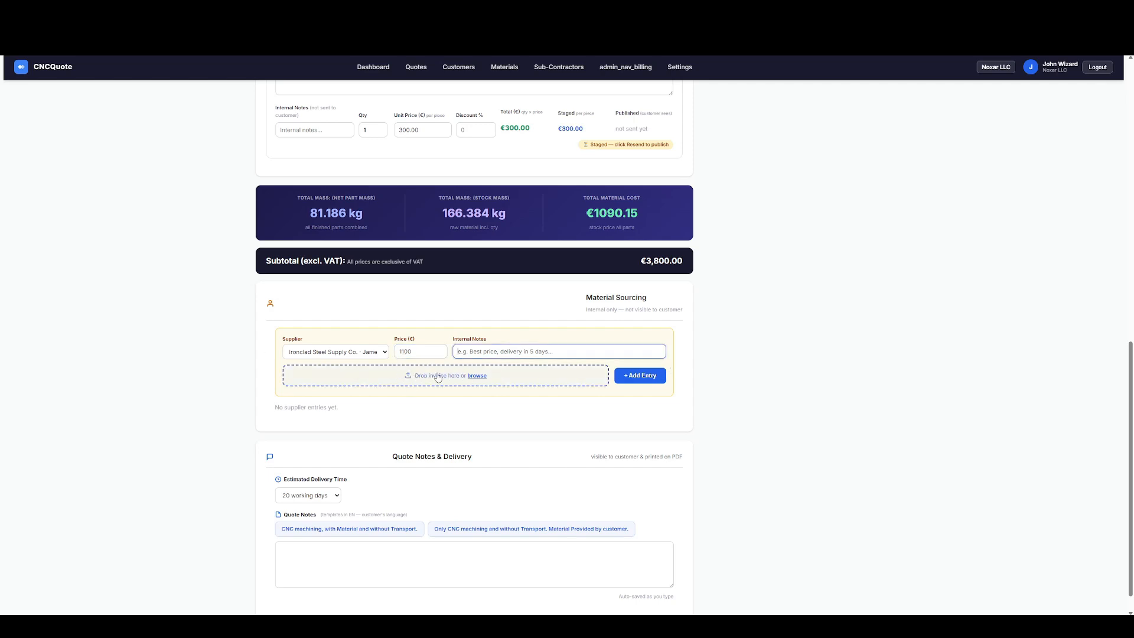
{"action": "left_click", "coordinate": [640, 375]}
Set the estimated delivery time to 20 working days and insert the quote note "CNC machining, with Material and without Transport.".
{"action": "scroll", "coordinate": [433, 319], "scroll_direction": "down", "scroll_amount": 1}
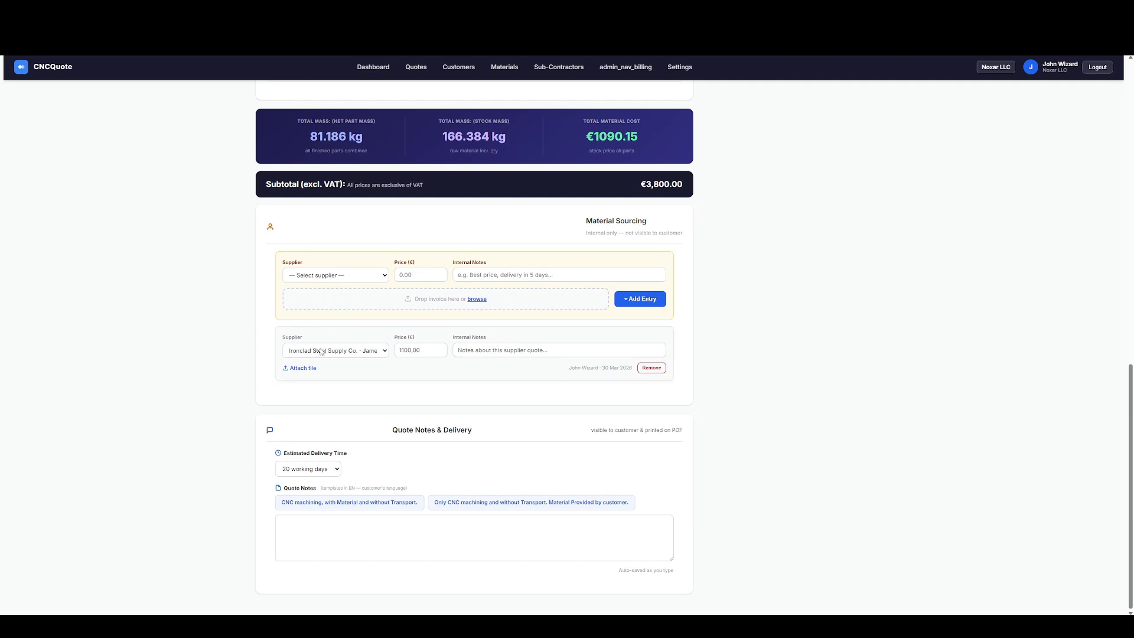
{"action": "left_click", "coordinate": [319, 471]}
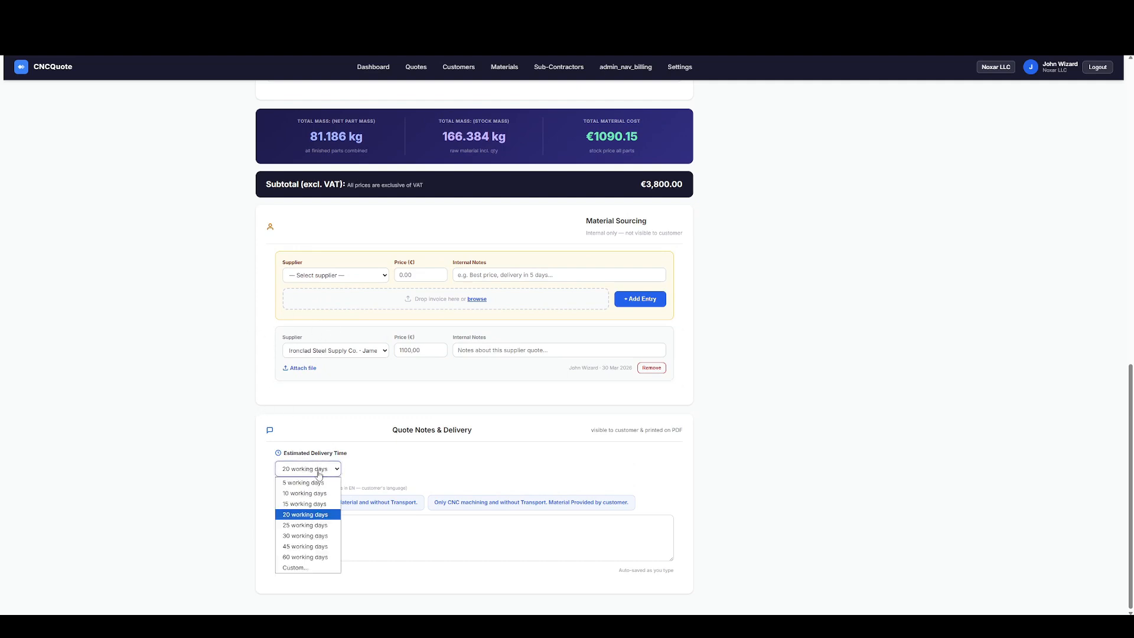
{"action": "left_click", "coordinate": [298, 519]}
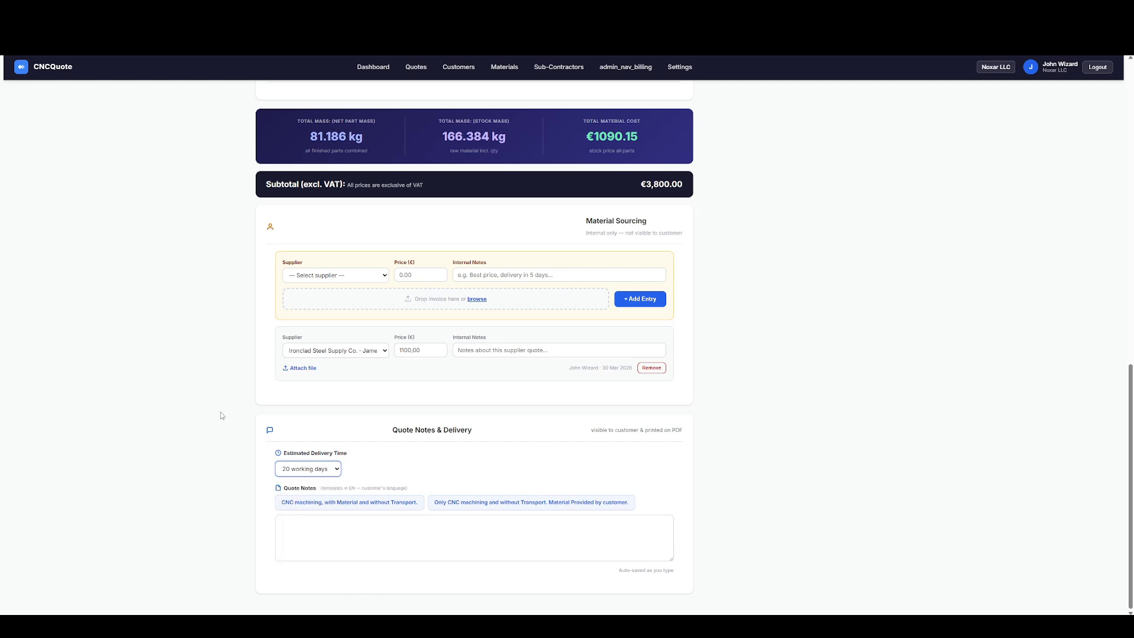
{"action": "left_click", "coordinate": [322, 503]}
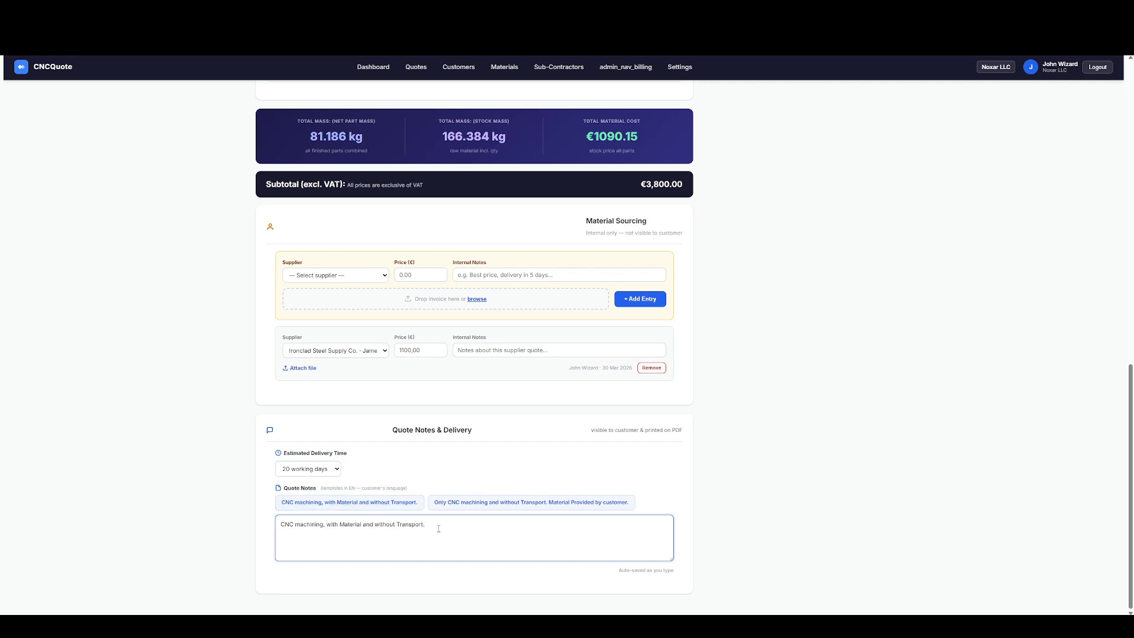
{"action": "key", "text": "Return"}
{"action": "left_click_drag", "start_coordinate": [305, 535], "coordinate": [273, 535]}
{"action": "key", "text": "BackSpace"}
Confirm quote QT-000001 and send it to the customer.
{"action": "scroll", "coordinate": [462, 488], "scroll_direction": "up", "scroll_amount": 10}
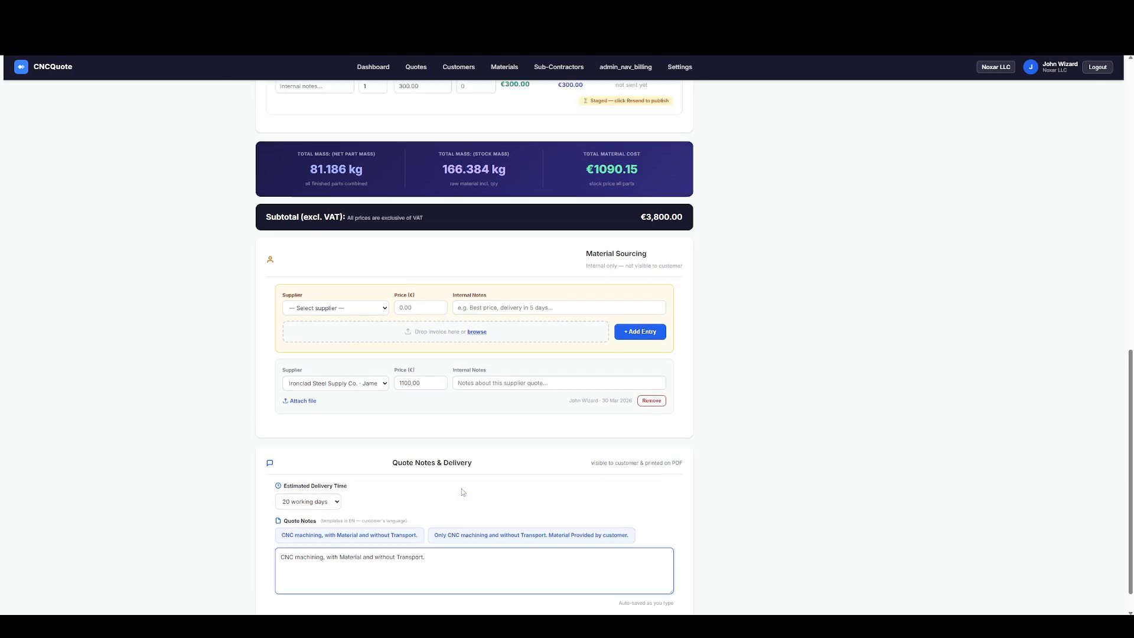
{"action": "scroll", "coordinate": [500, 388], "scroll_direction": "down", "scroll_amount": 8}
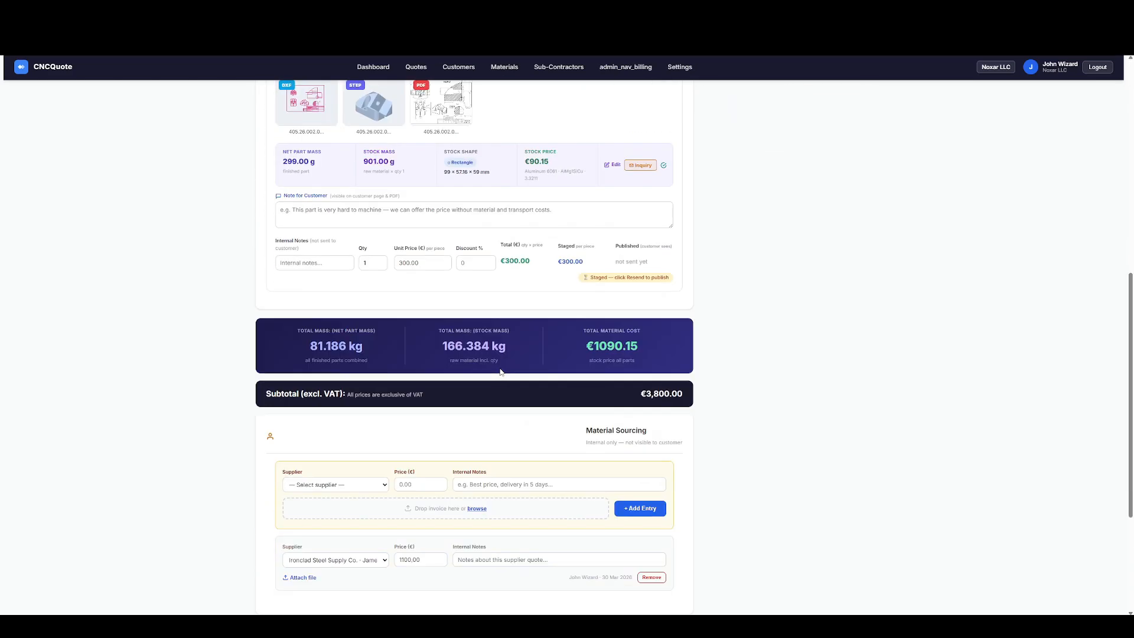
{"action": "scroll", "coordinate": [501, 372], "scroll_direction": "up", "scroll_amount": 10}
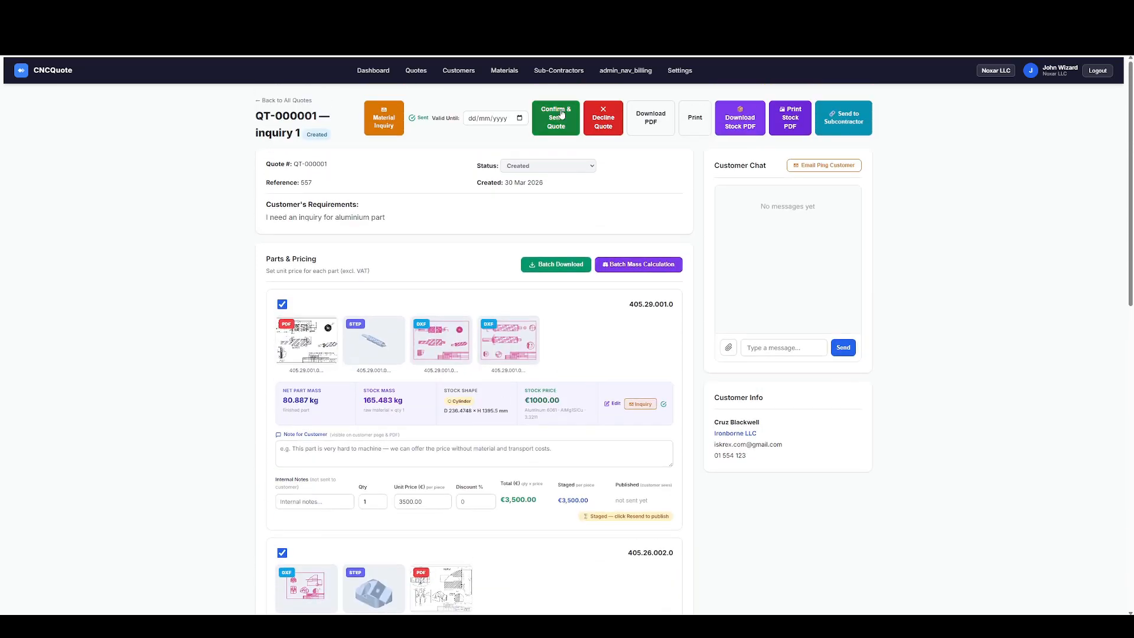
{"action": "left_click", "coordinate": [562, 124]}
{"action": "left_click", "coordinate": [605, 92]}
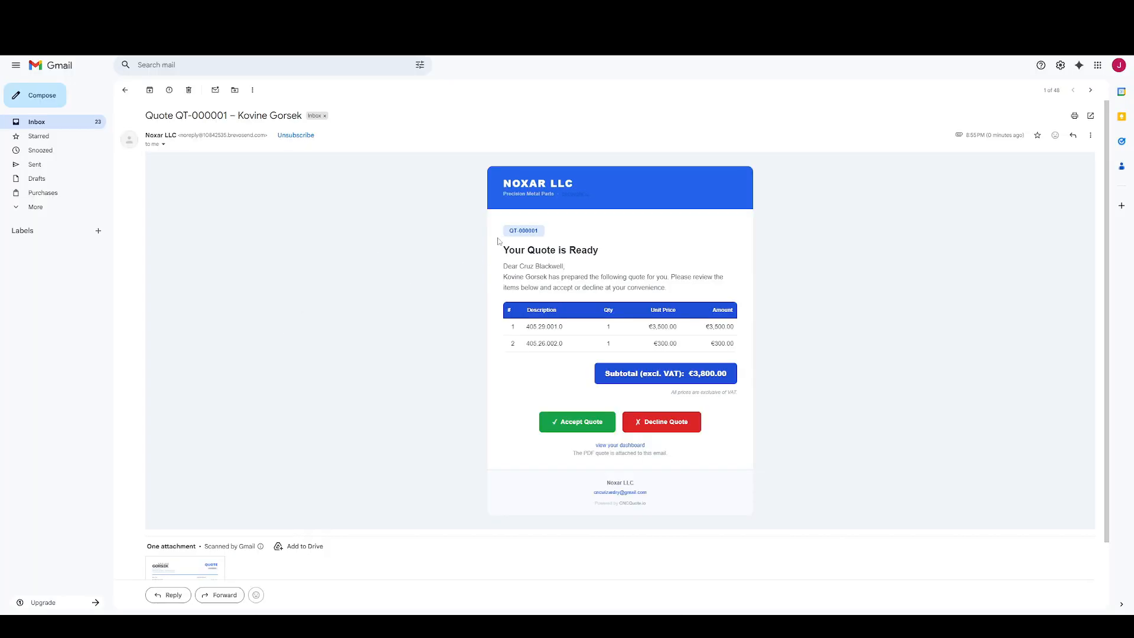
Review the quote email for QT-000001 in Gmail, including its price table and its accept and decline options.
{"action": "scroll", "coordinate": [531, 250], "scroll_direction": "down", "scroll_amount": 1}
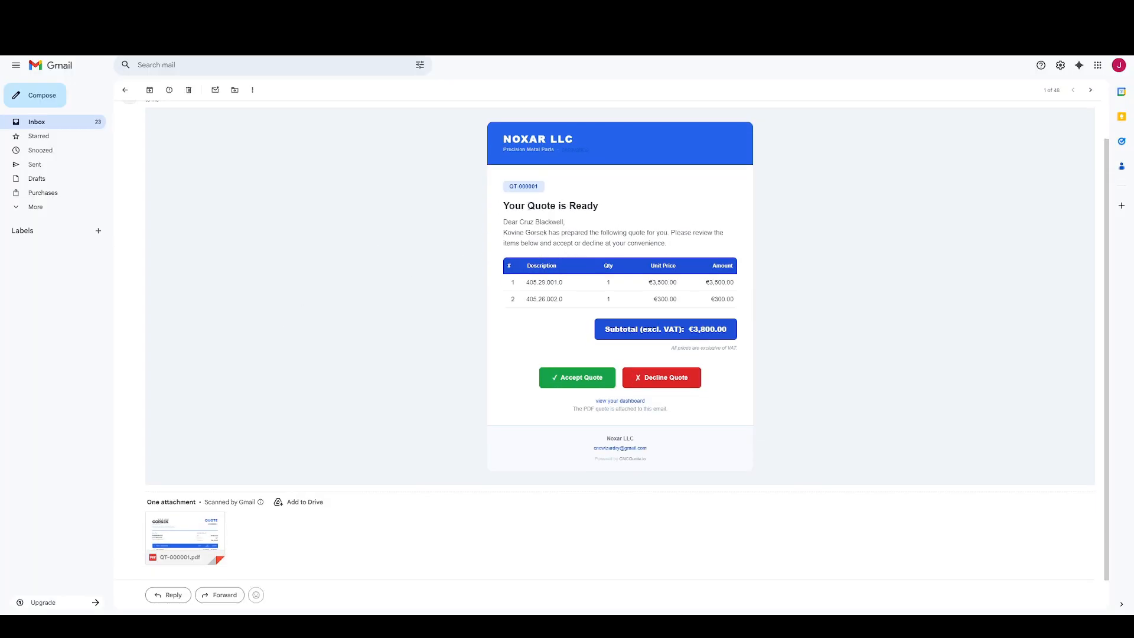
{"action": "left_click_drag", "start_coordinate": [522, 207], "coordinate": [617, 210]}
{"action": "left_click", "coordinate": [634, 232]}
{"action": "scroll", "coordinate": [575, 270], "scroll_direction": "down", "scroll_amount": 1}
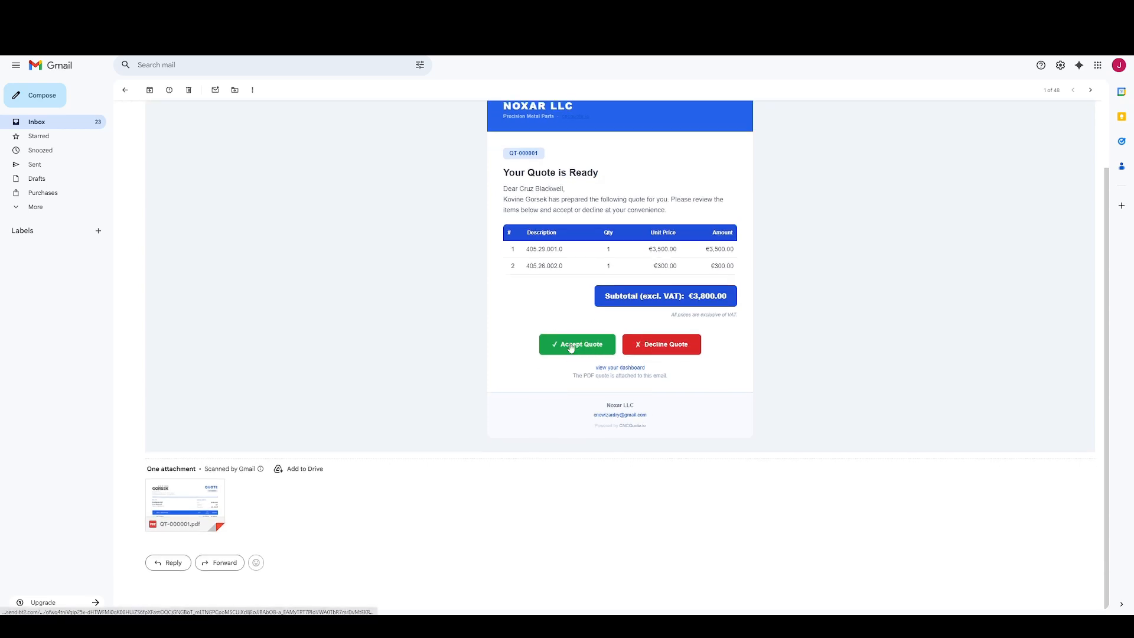
Open the attached QT-000001.pdf, examine its billing details, part prices, delivery time and notes, and return to the email.
{"action": "left_click", "coordinate": [201, 505]}
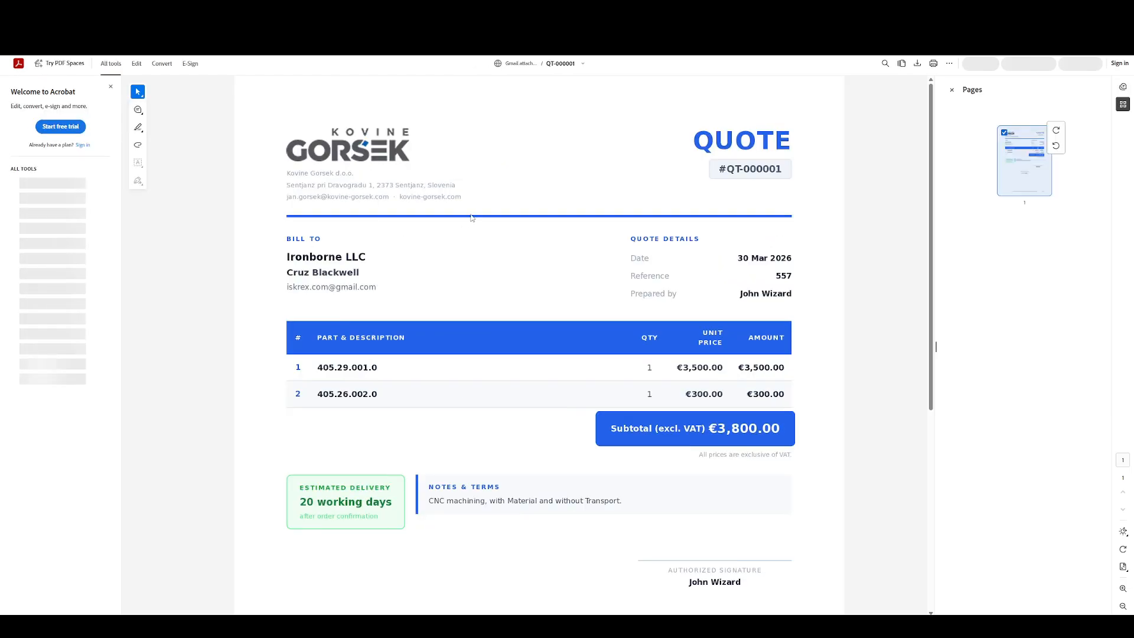
{"action": "scroll", "coordinate": [490, 258], "scroll_direction": "down", "scroll_amount": 4}
{"action": "left_click_drag", "start_coordinate": [311, 267], "coordinate": [362, 283]}
{"action": "left_click", "coordinate": [480, 326]}
{"action": "scroll", "coordinate": [480, 327], "scroll_direction": "up", "scroll_amount": 2}
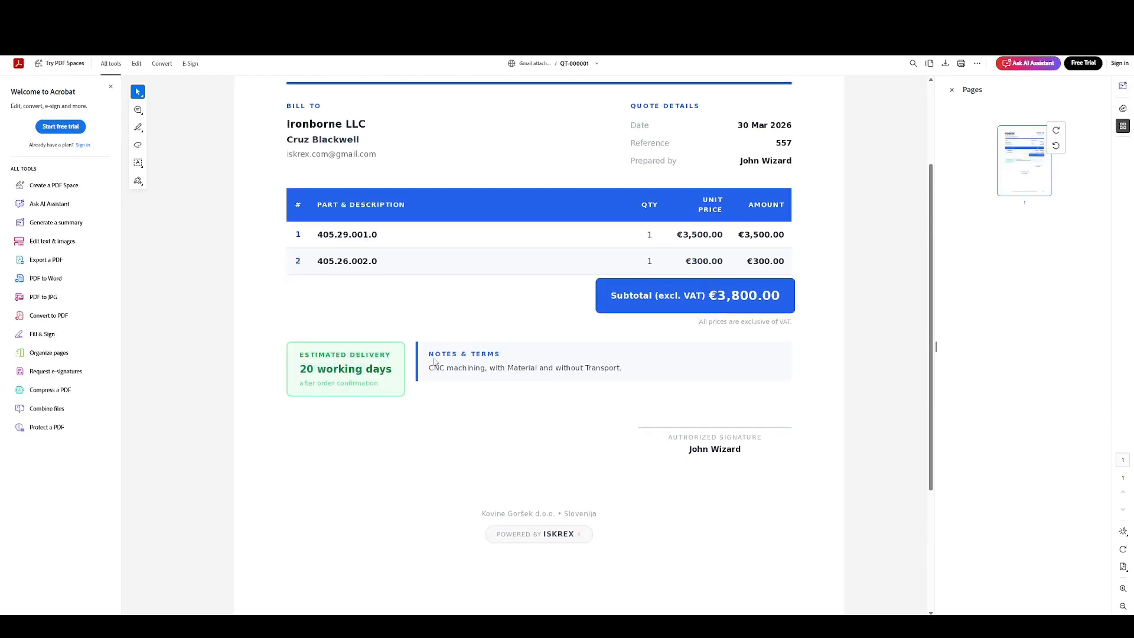
{"action": "left_click_drag", "start_coordinate": [433, 363], "coordinate": [491, 371]}
{"action": "left_click", "coordinate": [496, 373]}
{"action": "scroll", "coordinate": [572, 362], "scroll_direction": "up", "scroll_amount": 2}
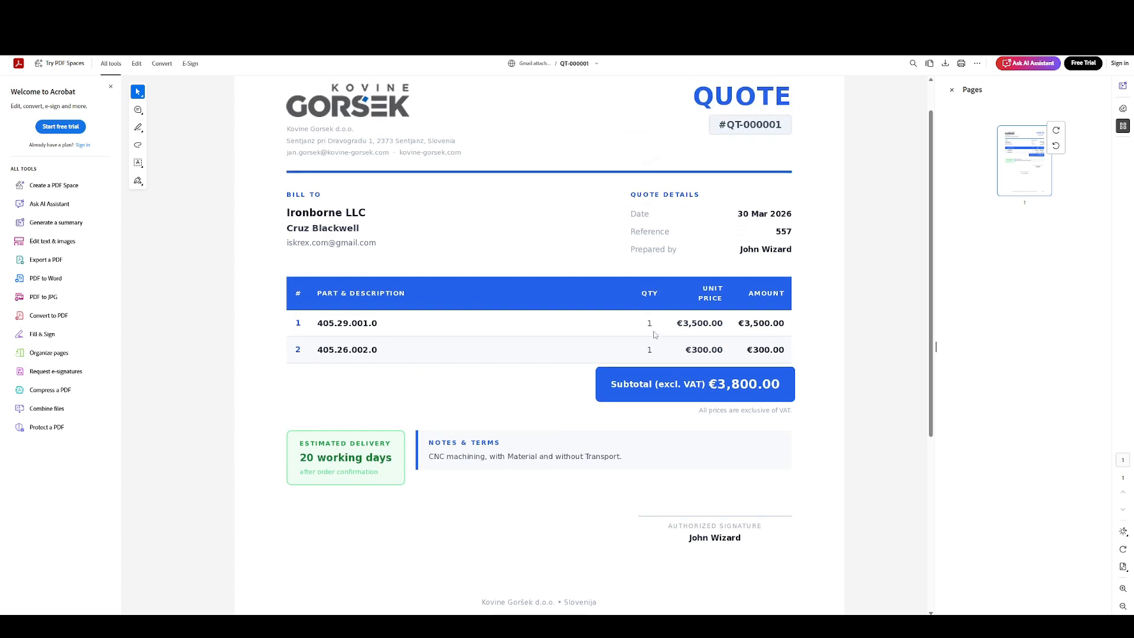
{"action": "scroll", "coordinate": [597, 260], "scroll_direction": "up", "scroll_amount": 1}
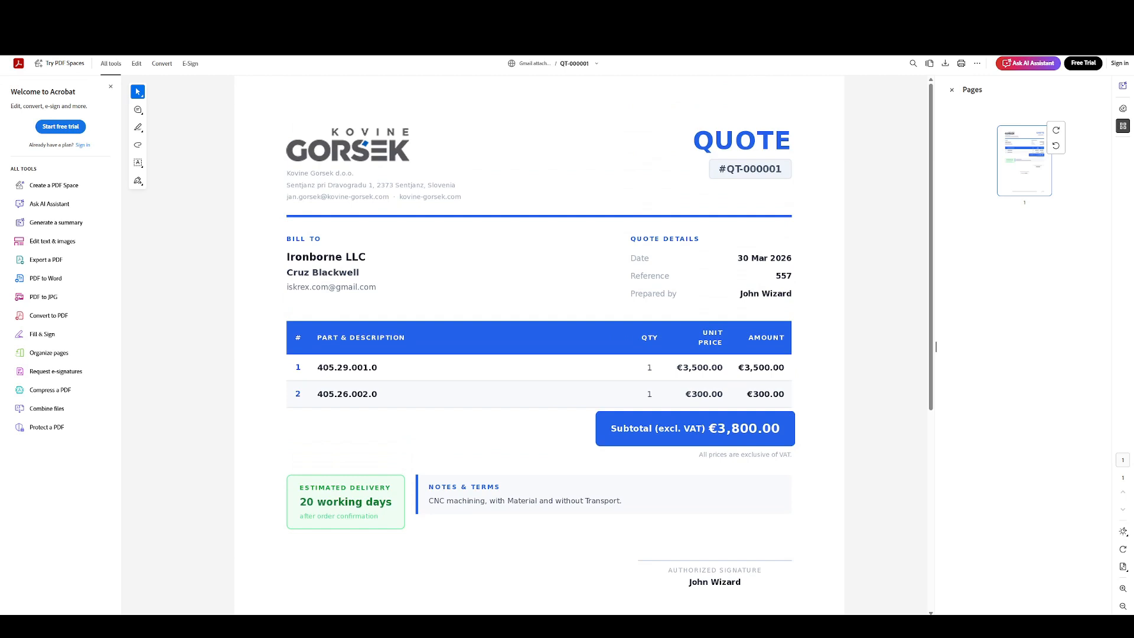
{"action": "left_click", "coordinate": [260, 9]}
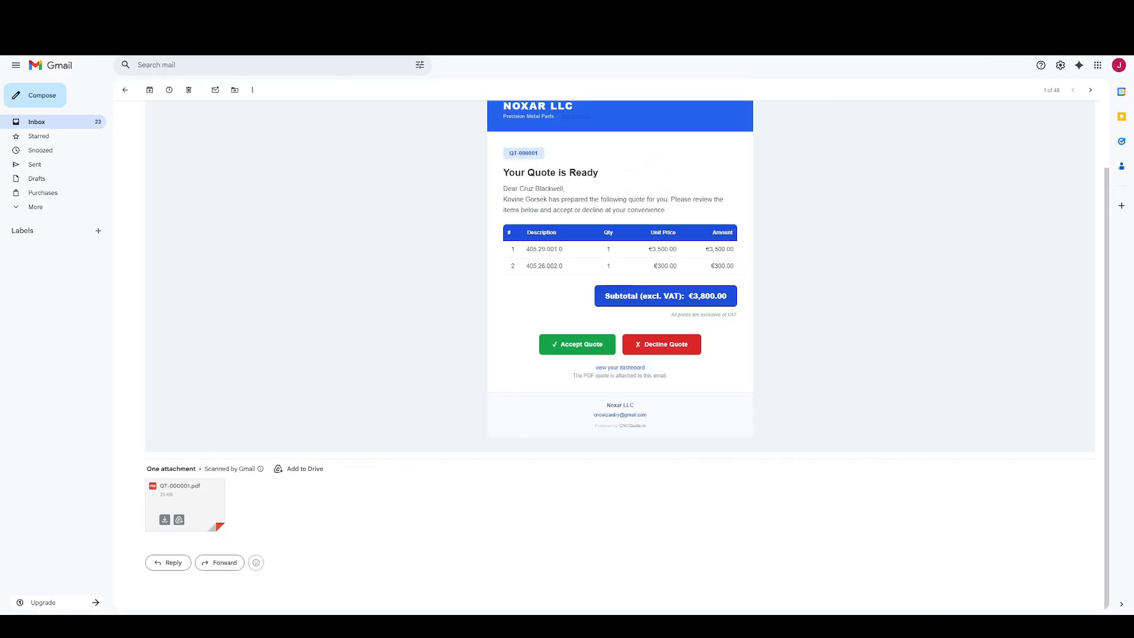
Switch back to CNCQuote and impersonate the Ironborne LLC customer.
{"action": "left_click", "coordinate": [118, 9]}
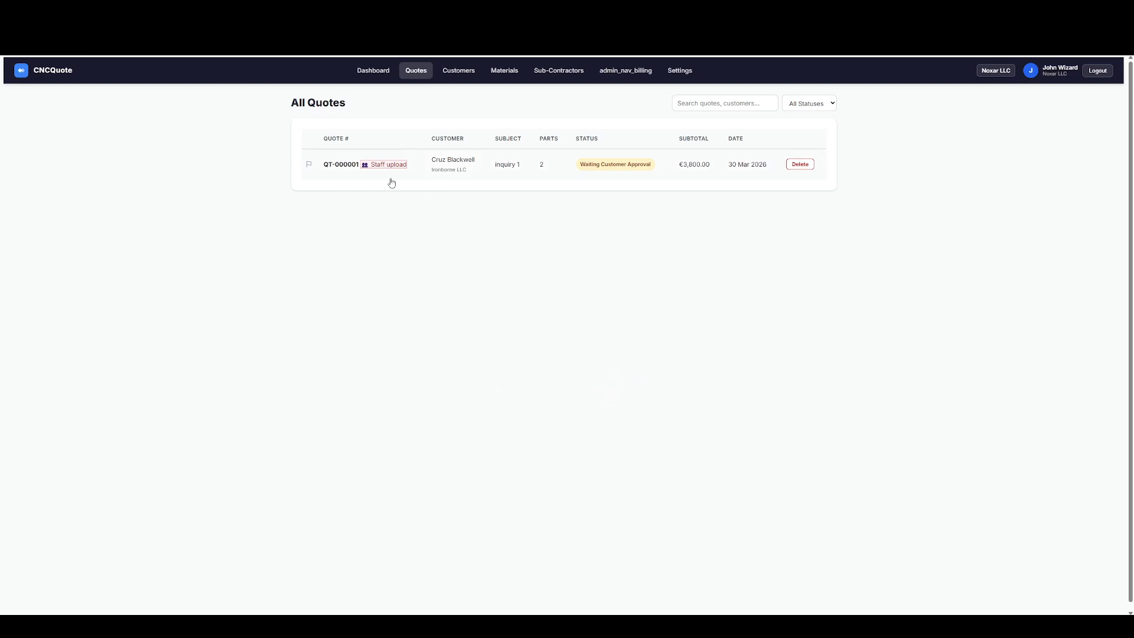
{"action": "left_click", "coordinate": [463, 72]}
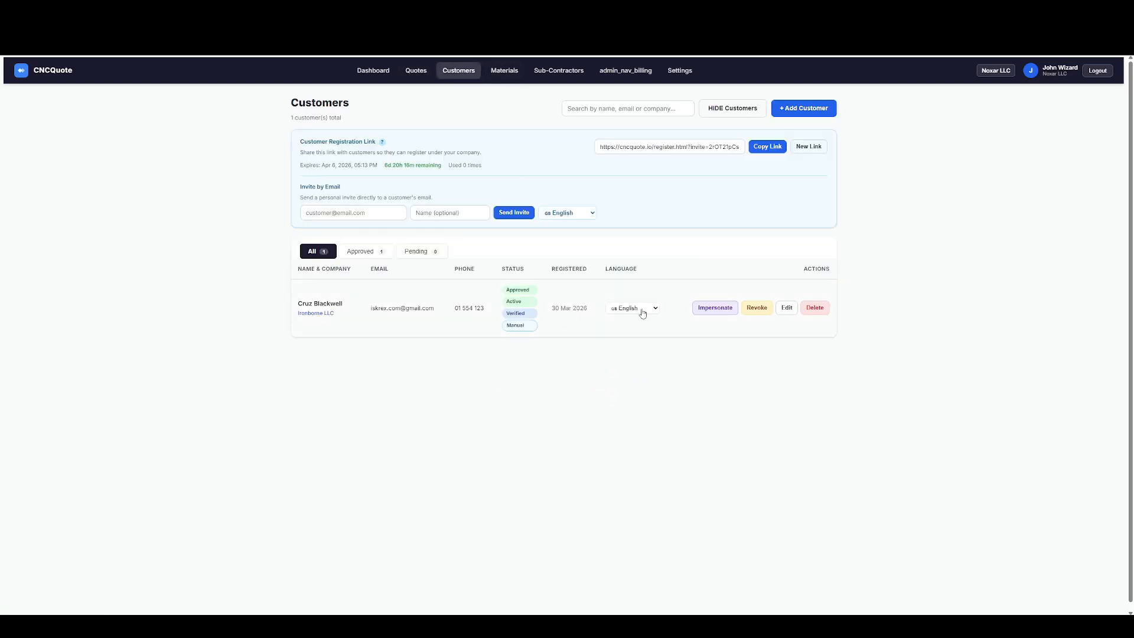
{"action": "left_click", "coordinate": [716, 308]}
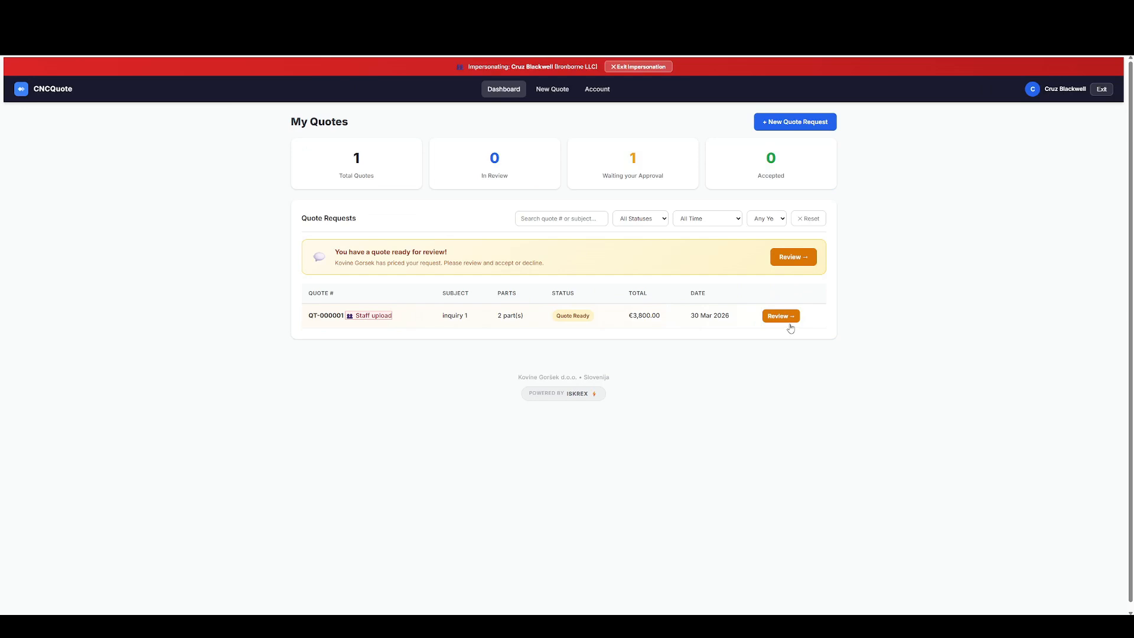
Open quote QT-000001 in the customer's area and examine its parts, prices, delivery time and note.
{"action": "left_click", "coordinate": [329, 319]}
{"action": "scroll", "coordinate": [341, 250], "scroll_direction": "down", "scroll_amount": 2}
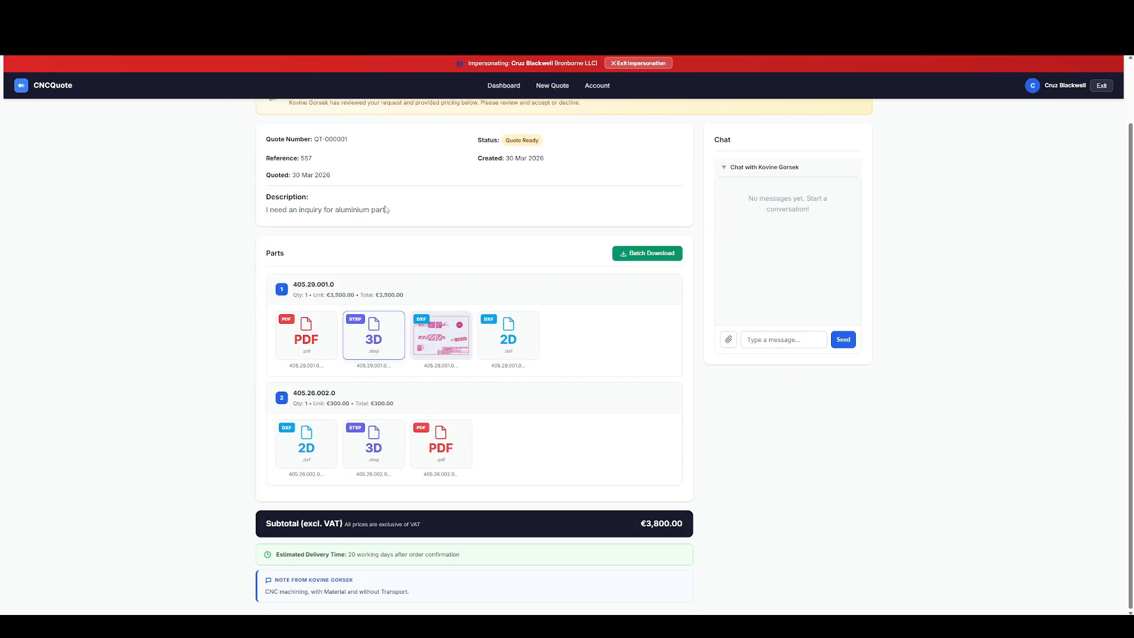
{"action": "scroll", "coordinate": [386, 210], "scroll_direction": "up", "scroll_amount": 2}
{"action": "scroll", "coordinate": [389, 214], "scroll_direction": "down", "scroll_amount": 2}
{"action": "scroll", "coordinate": [390, 215], "scroll_direction": "up", "scroll_amount": 2}
{"action": "scroll", "coordinate": [390, 215], "scroll_direction": "down", "scroll_amount": 1}
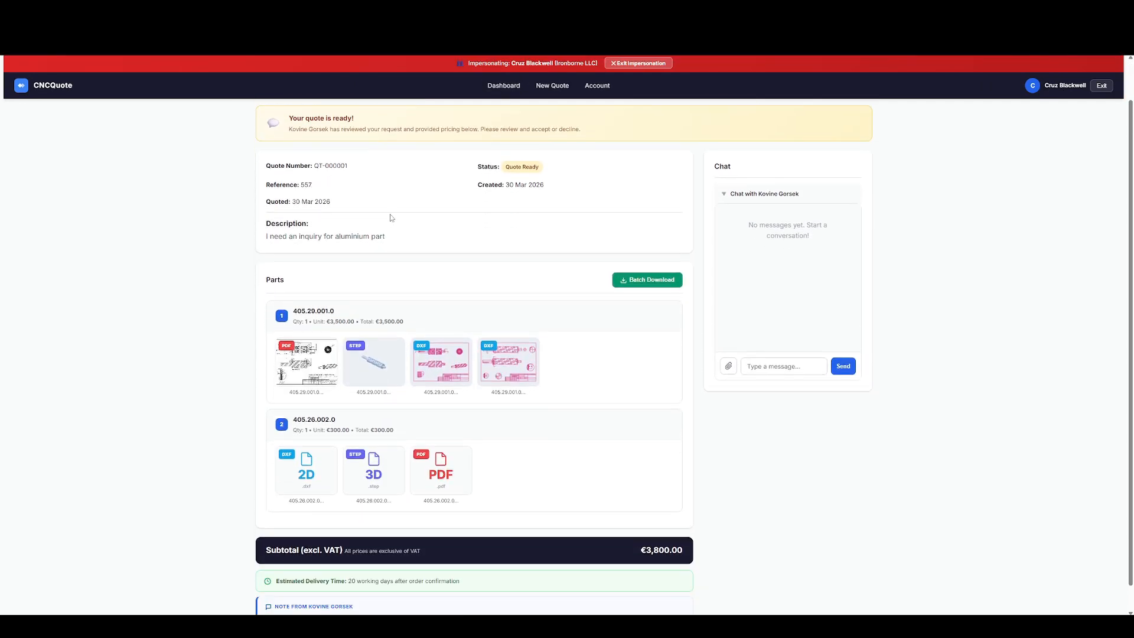
{"action": "scroll", "coordinate": [391, 216], "scroll_direction": "down", "scroll_amount": 1}
{"action": "scroll", "coordinate": [393, 216], "scroll_direction": "up", "scroll_amount": 2}
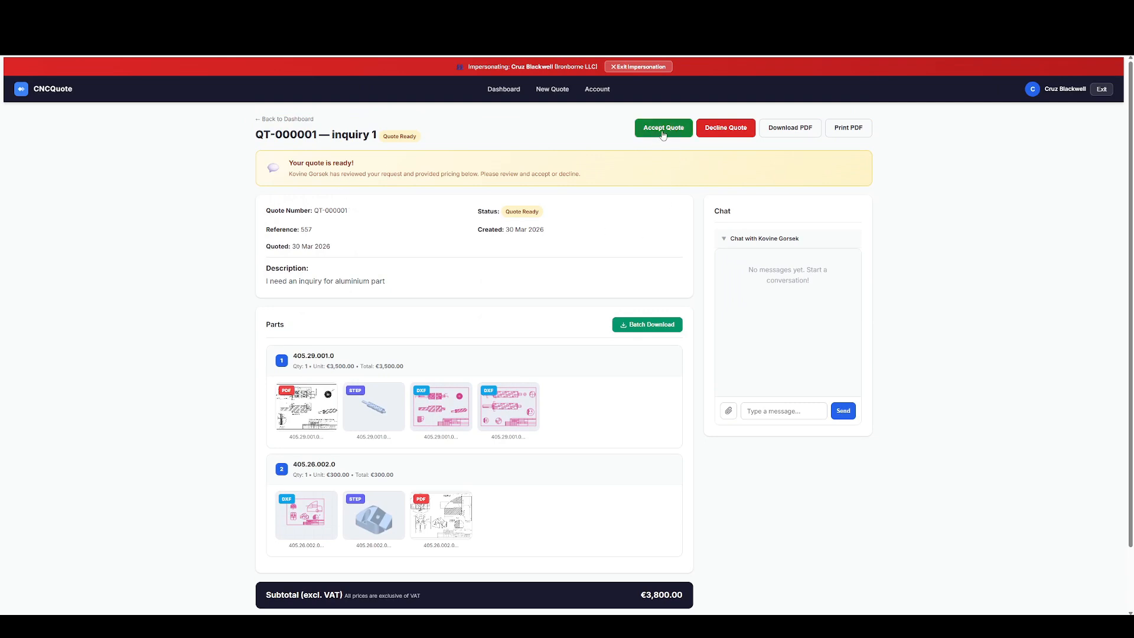
Send the messages "hello" and "price is too high" in the quote's chat as the customer.
{"action": "left_click", "coordinate": [755, 407]}
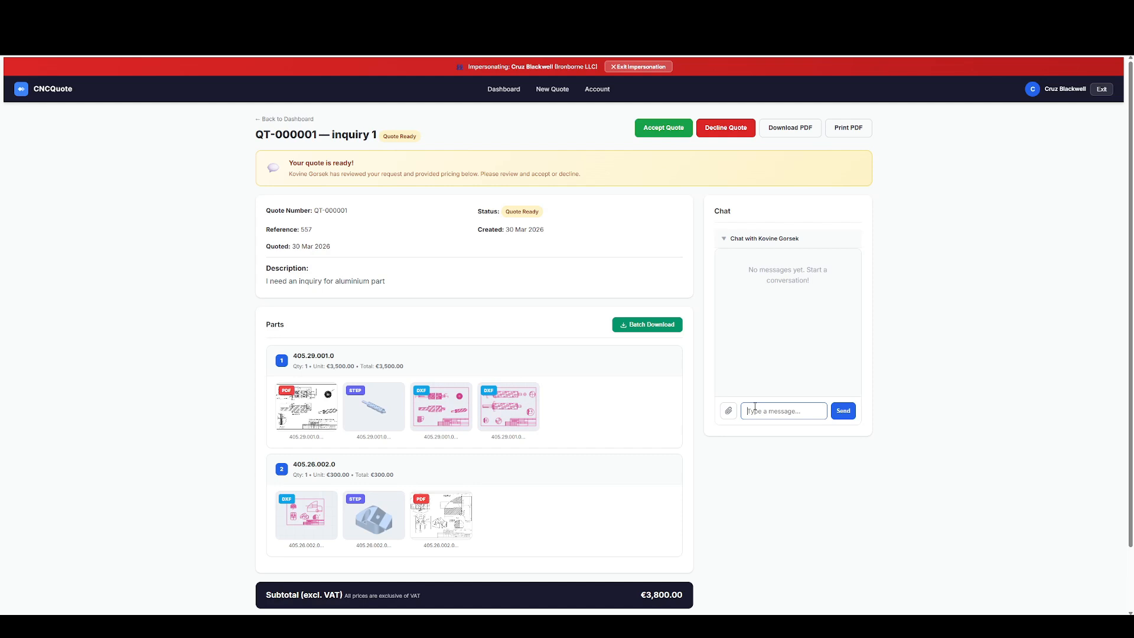
{"action": "type", "text": "hello"}
{"action": "key", "text": "Return"}
{"action": "type", "text": "price is too high"}
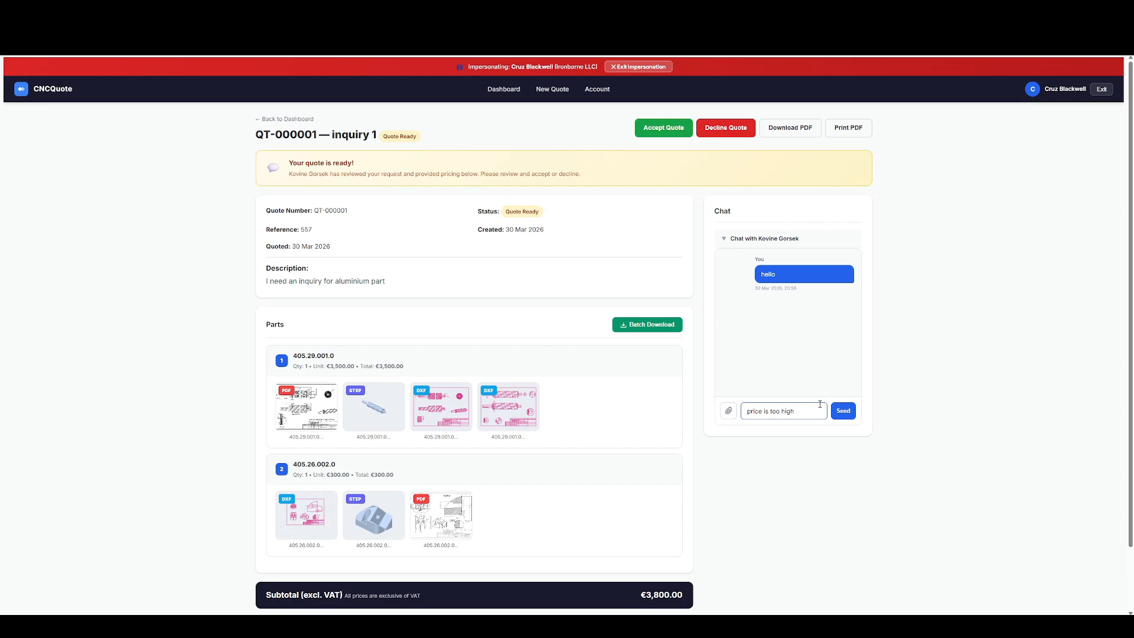
{"action": "key", "text": "Return"}
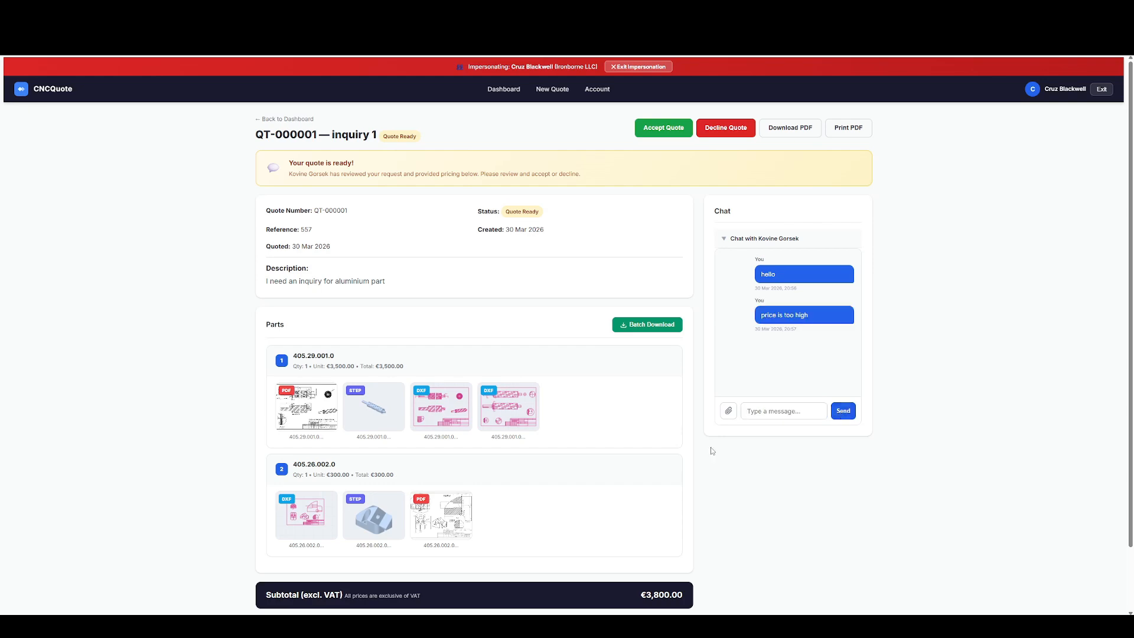
Exit the customer impersonation and open quote QT-000001 from the list of all quotes.
{"action": "left_click", "coordinate": [642, 68]}
{"action": "left_click", "coordinate": [416, 70]}
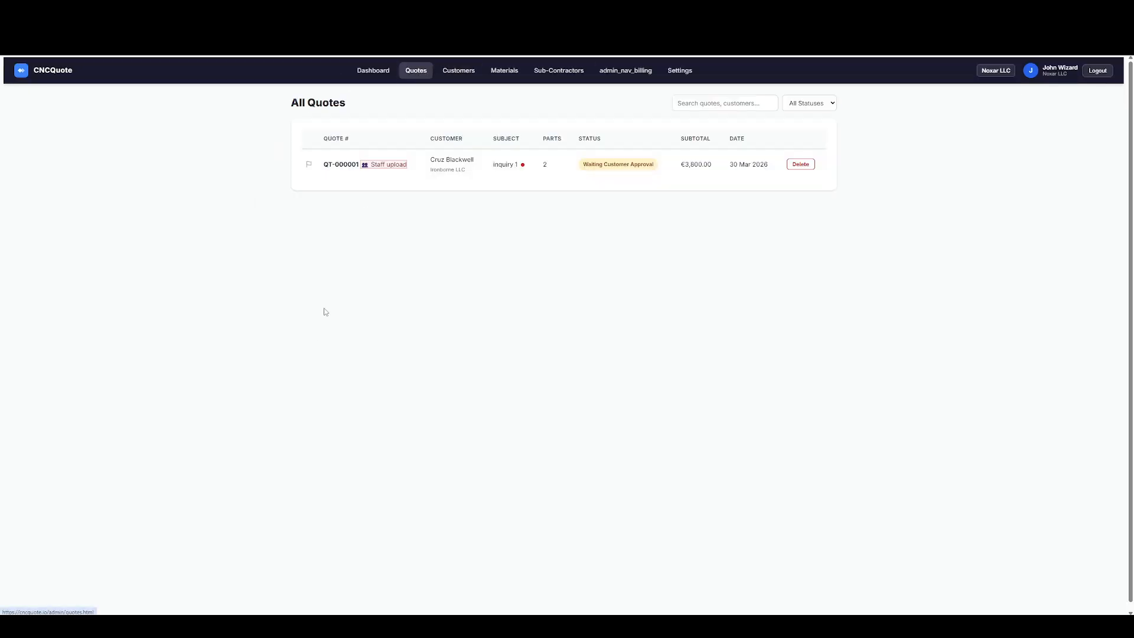
{"action": "left_click", "coordinate": [354, 165]}
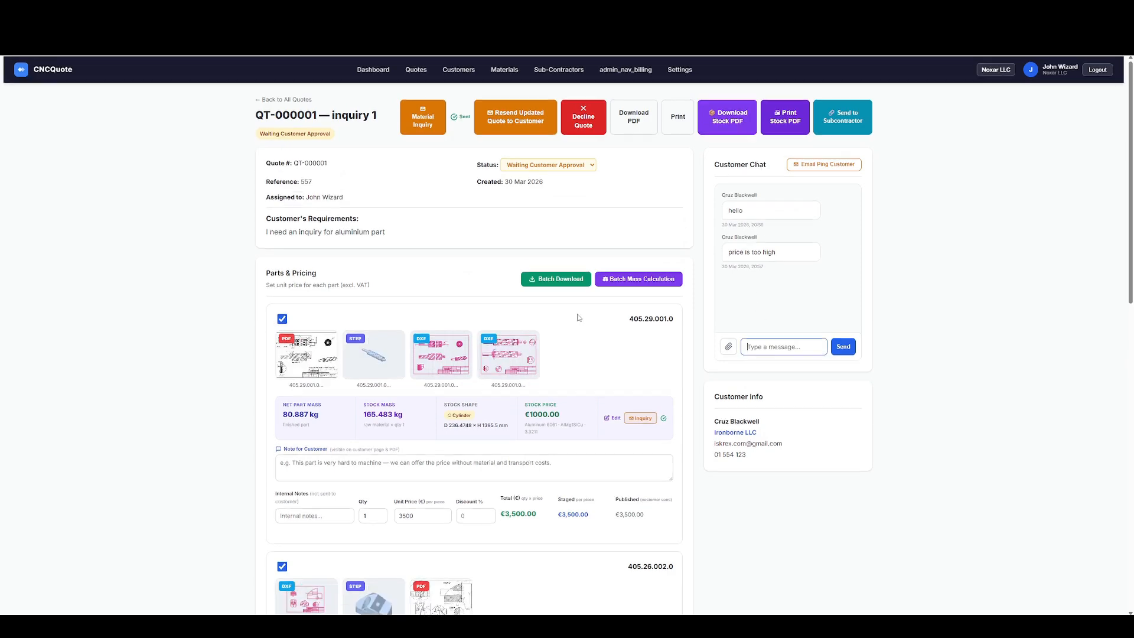
Give part 405.29.001.0 a 5% discount.
{"action": "scroll", "coordinate": [578, 318], "scroll_direction": "down", "scroll_amount": 2}
{"action": "left_click", "coordinate": [466, 429]}
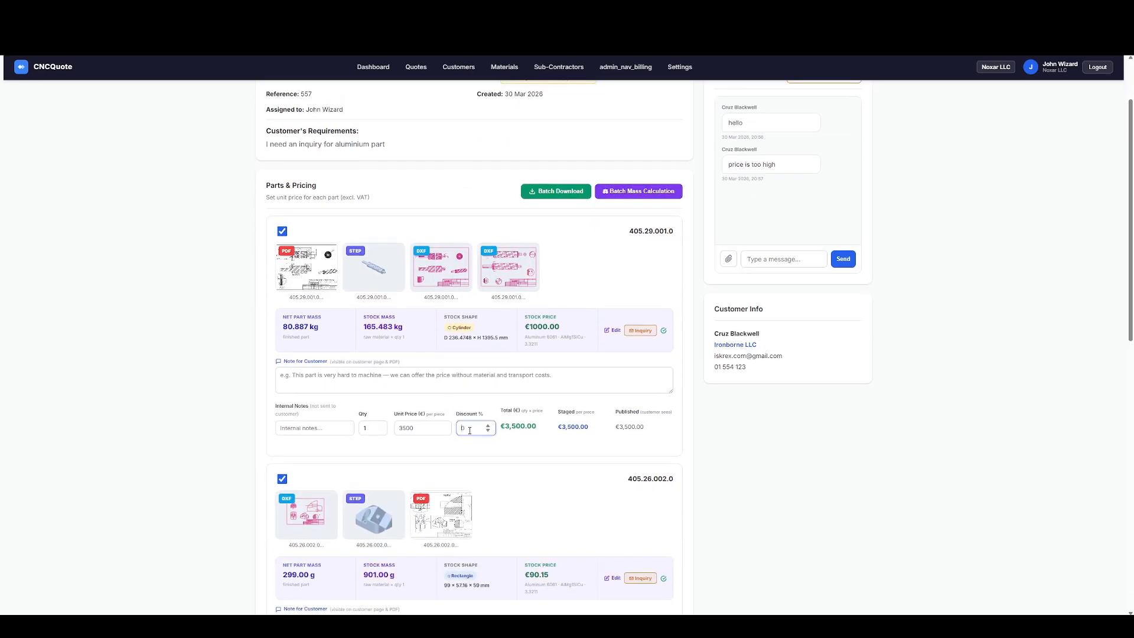
{"action": "type", "text": "5"}
{"action": "key", "text": "Tab"}
{"action": "scroll", "coordinate": [470, 430], "scroll_direction": "down", "scroll_amount": 4}
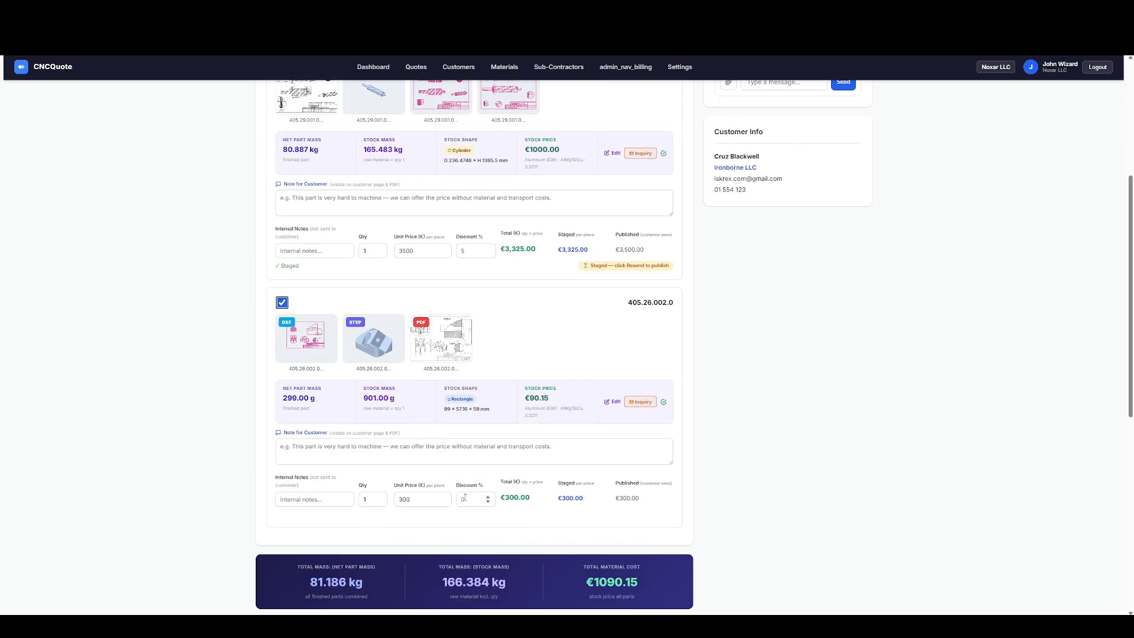
Resend the updated quote to the customer and confirm the sending.
{"action": "scroll", "coordinate": [484, 472], "scroll_direction": "down", "scroll_amount": 8}
{"action": "scroll", "coordinate": [526, 414], "scroll_direction": "up", "scroll_amount": 14}
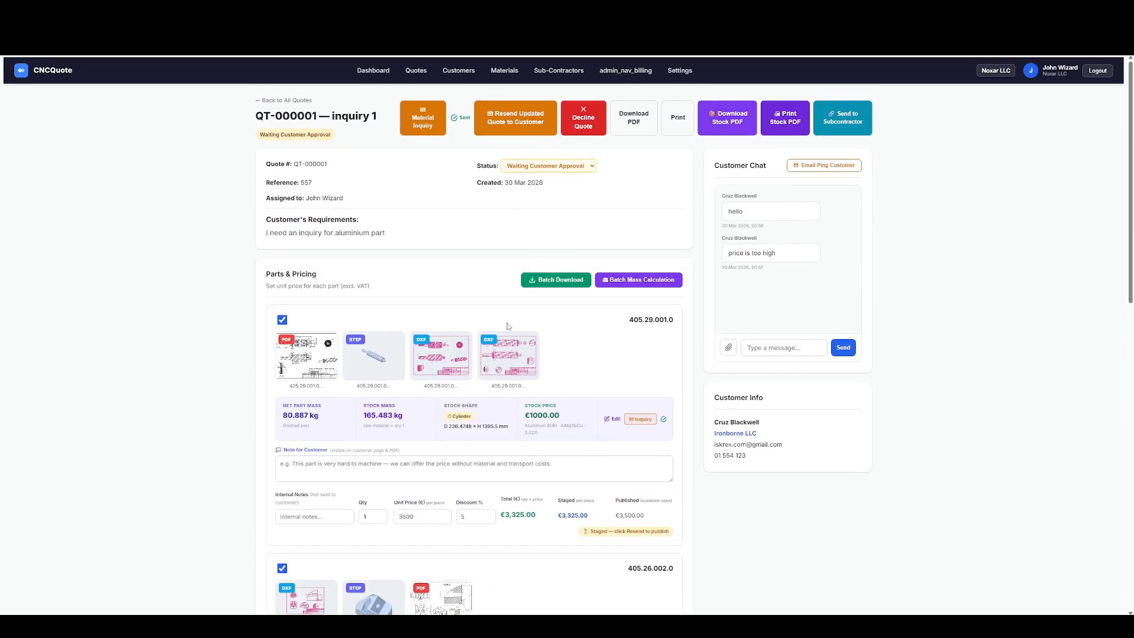
{"action": "left_click", "coordinate": [512, 124]}
{"action": "left_click", "coordinate": [604, 92]}
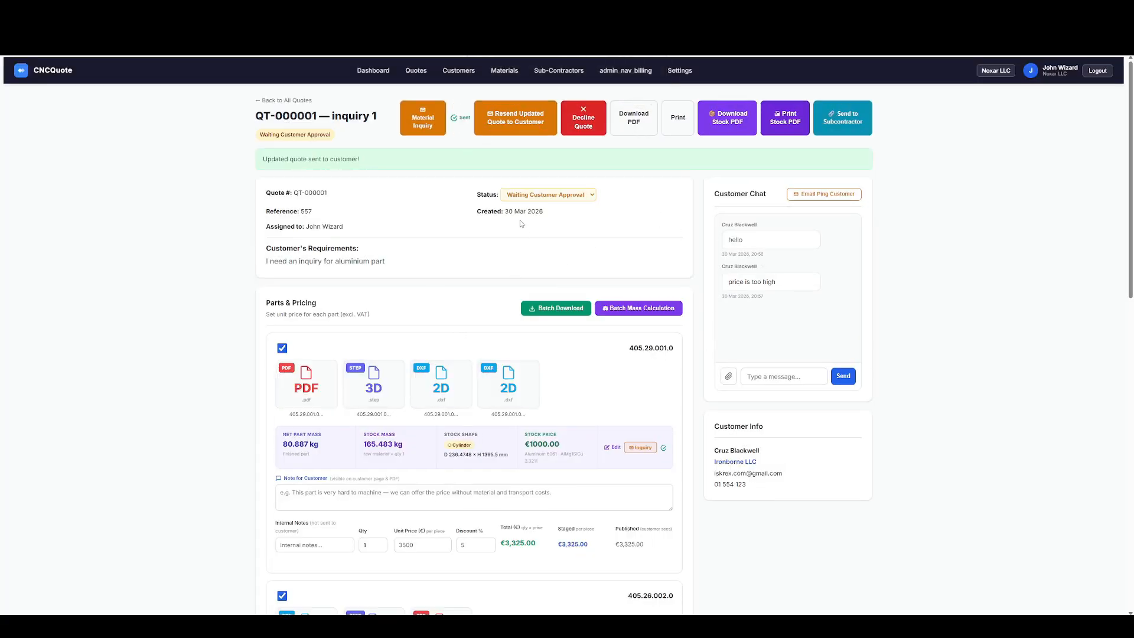
Impersonate the customer, open quote QT-000001 and accept it.
{"action": "left_click", "coordinate": [458, 73]}
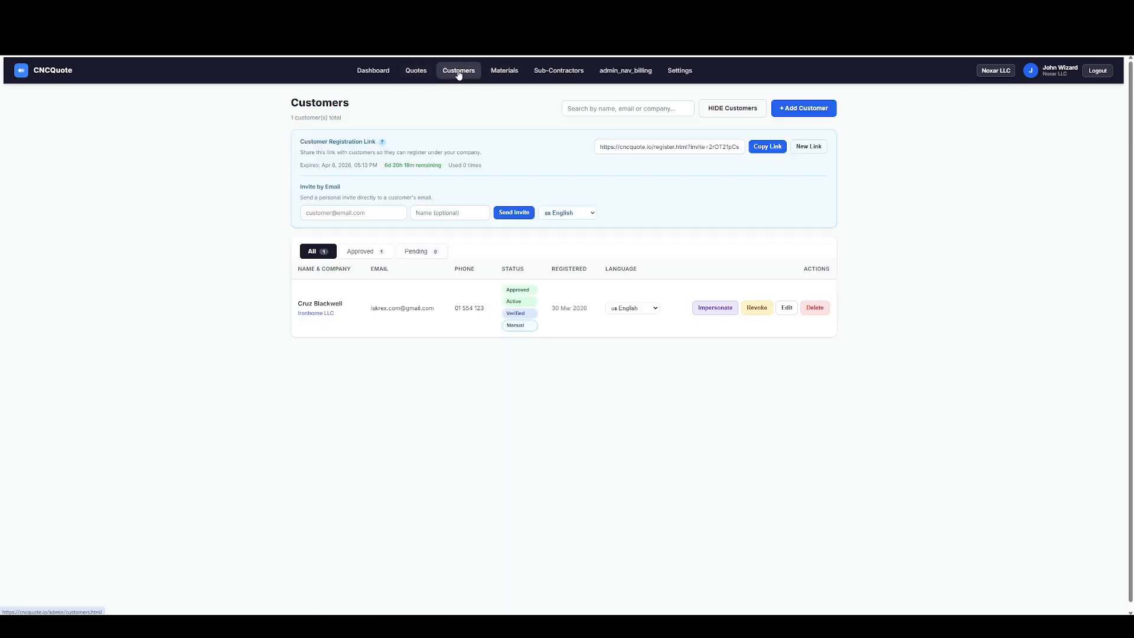
{"action": "left_click", "coordinate": [715, 308]}
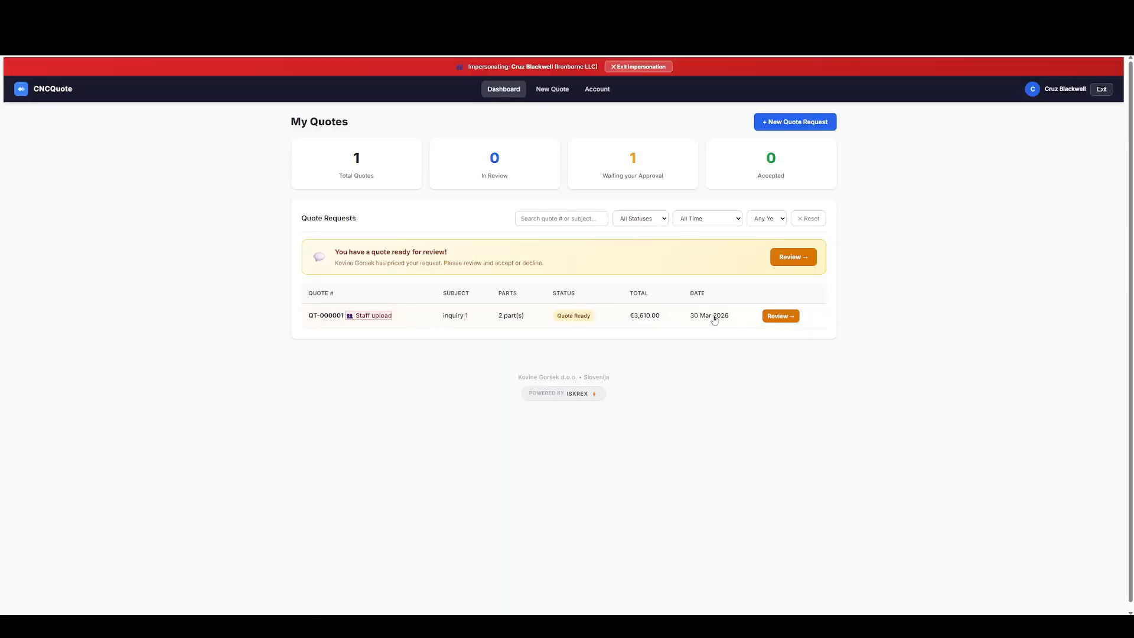
{"action": "left_click", "coordinate": [337, 320]}
{"action": "left_click", "coordinate": [662, 130]}
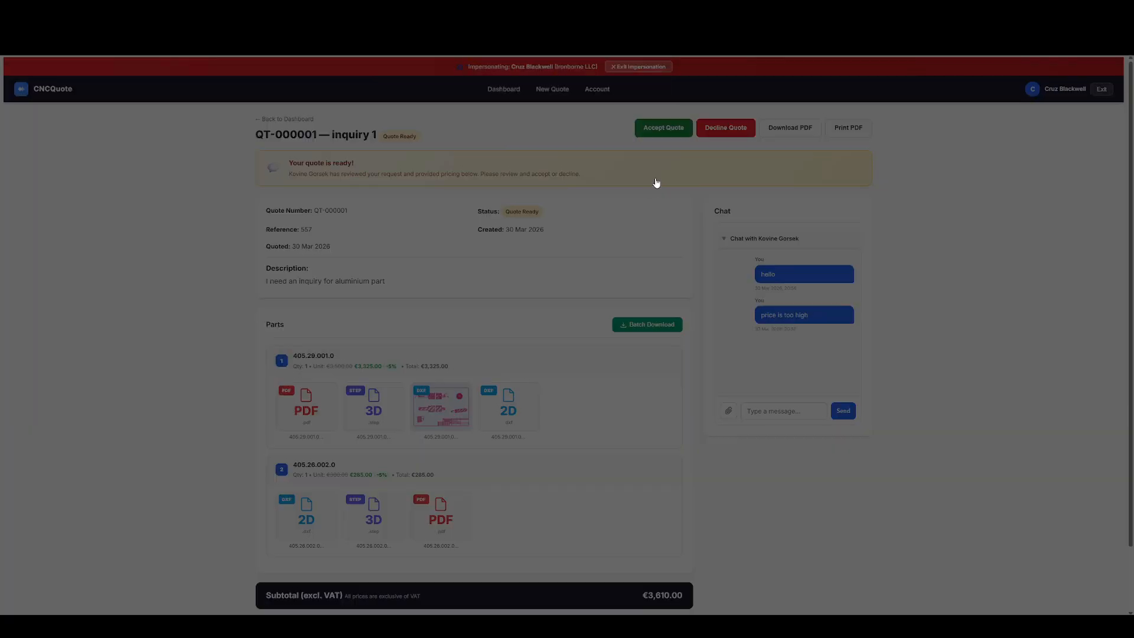
{"action": "left_click", "coordinate": [600, 84]}
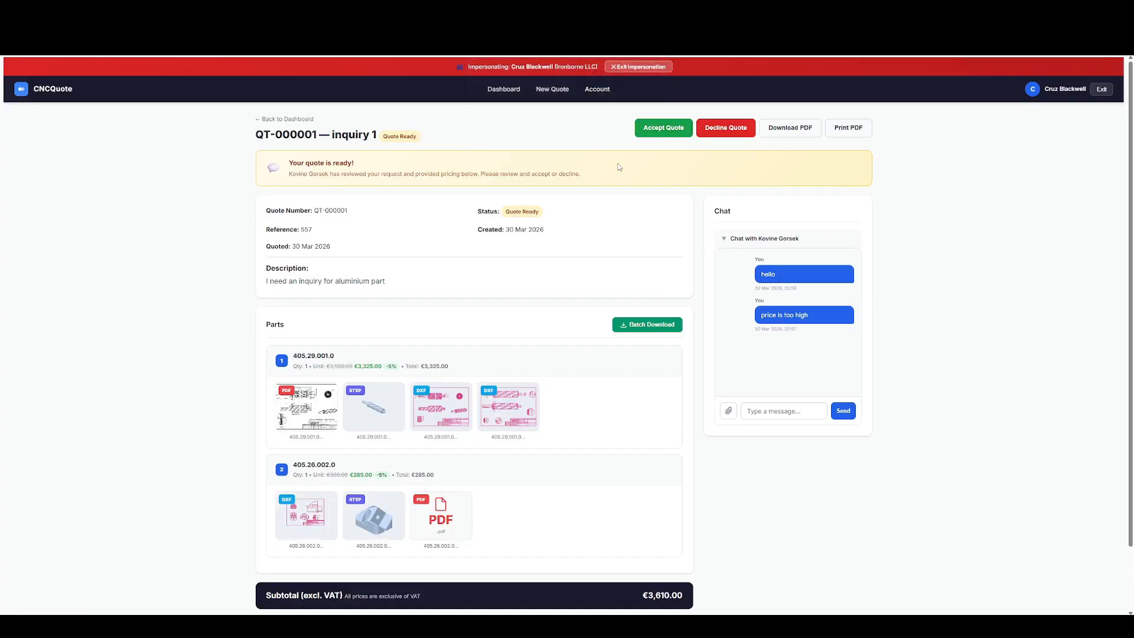
{"action": "scroll", "coordinate": [573, 226], "scroll_direction": "down", "scroll_amount": 1}
{"action": "scroll", "coordinate": [573, 226], "scroll_direction": "up", "scroll_amount": 1}
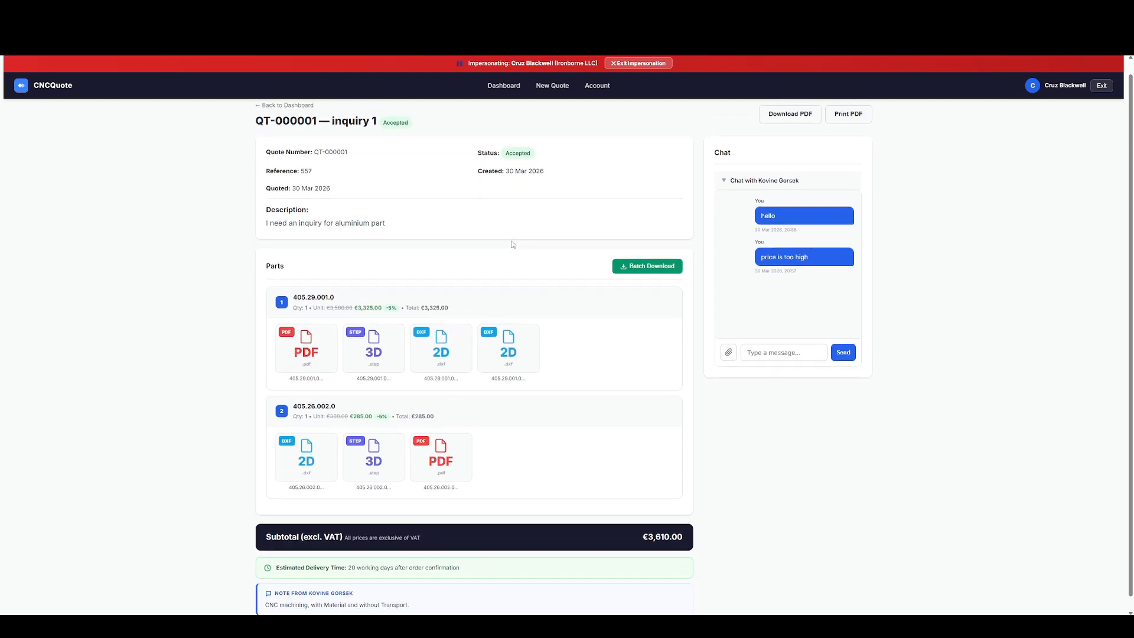
Exit the customer impersonation, reopen quote QT-000001 from the list of all quotes and check which subcontractors it can be sent to.
{"action": "left_click", "coordinate": [616, 68]}
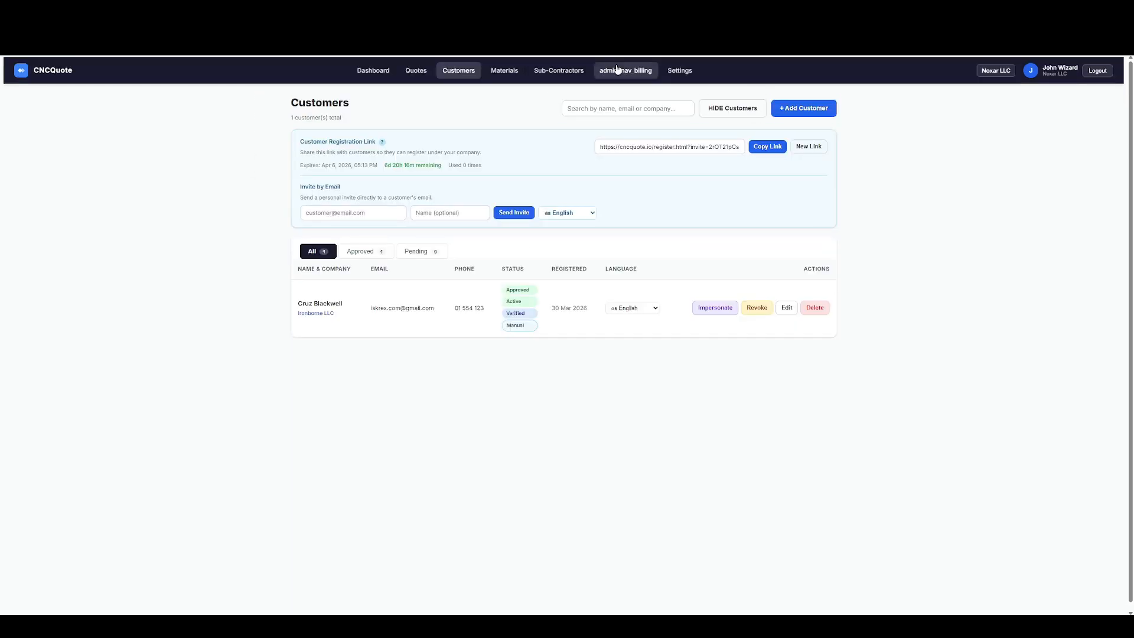
{"action": "left_click", "coordinate": [411, 76]}
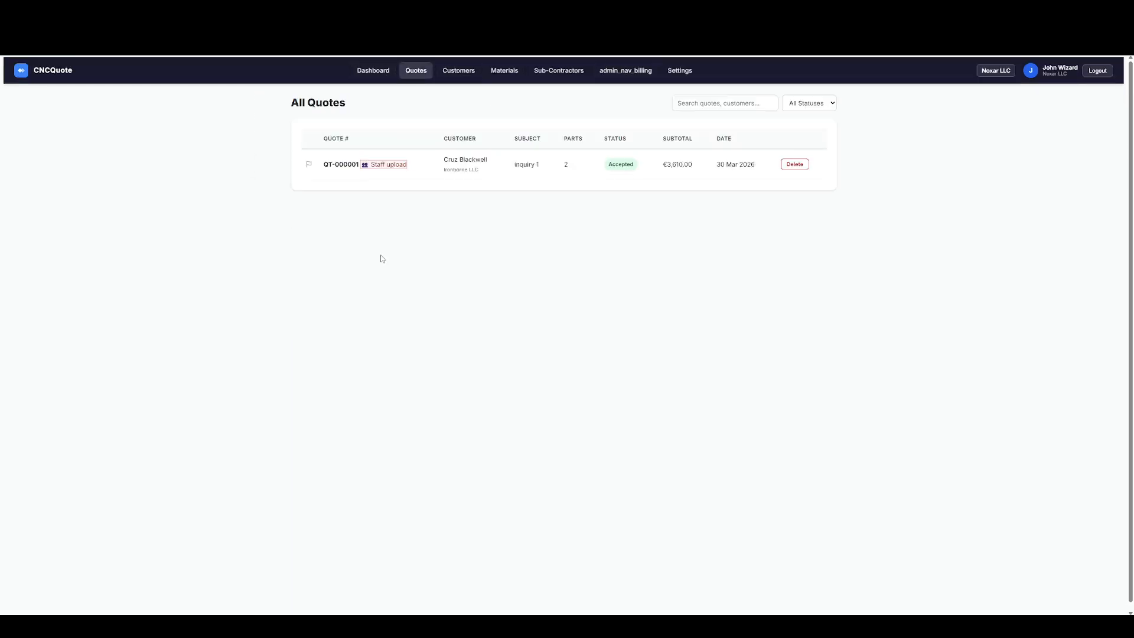
{"action": "left_click", "coordinate": [347, 177]}
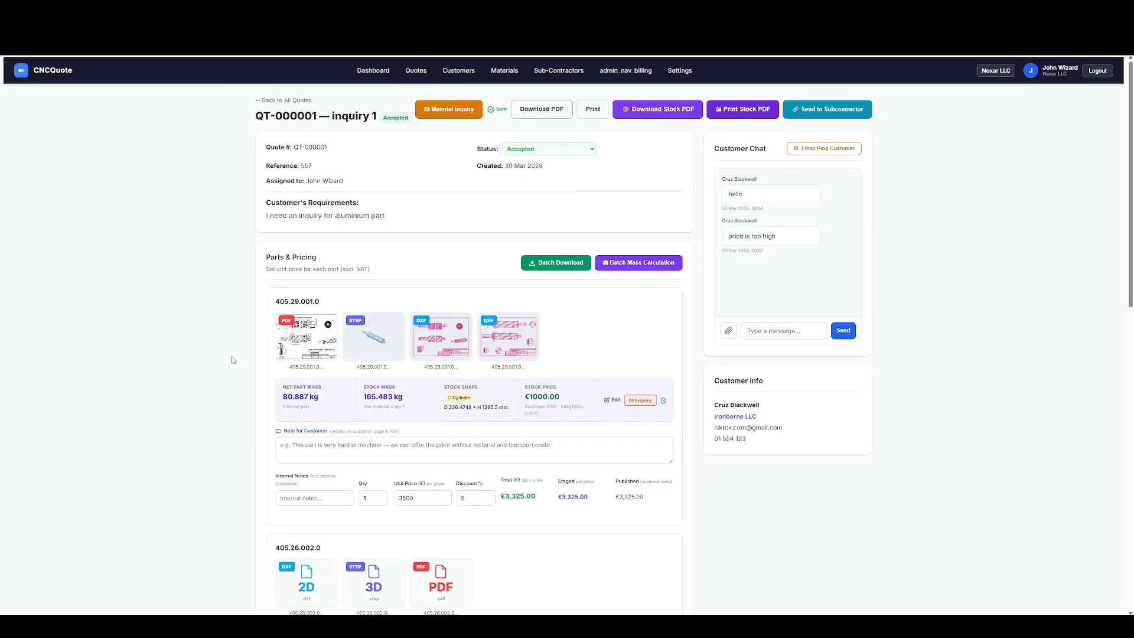
{"action": "key", "text": "alt+Left"}
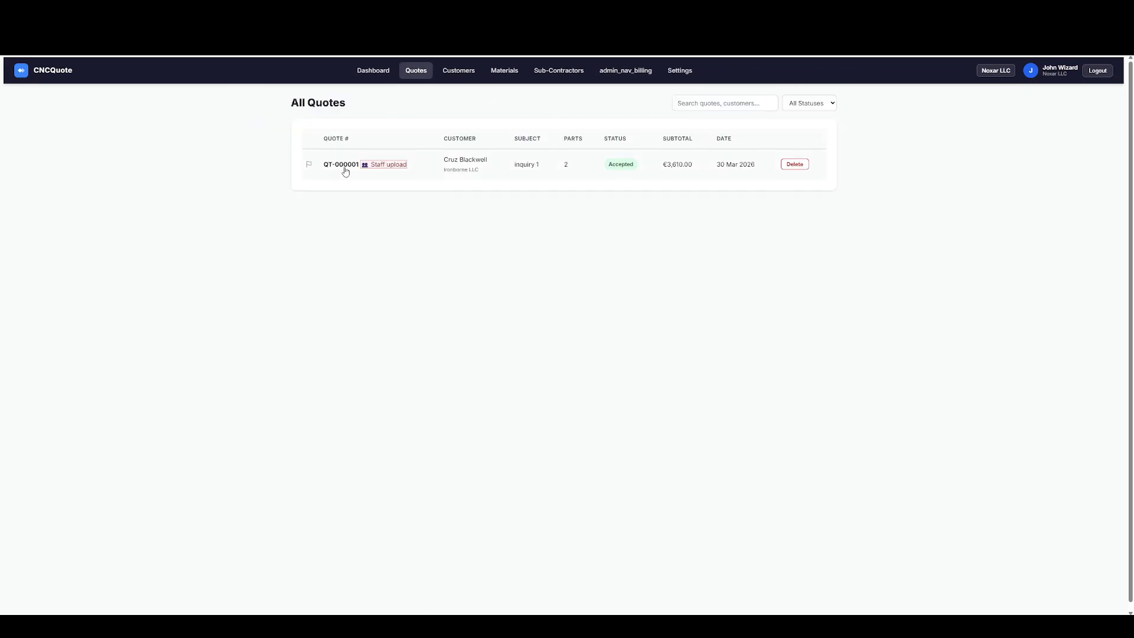
{"action": "left_click", "coordinate": [345, 169]}
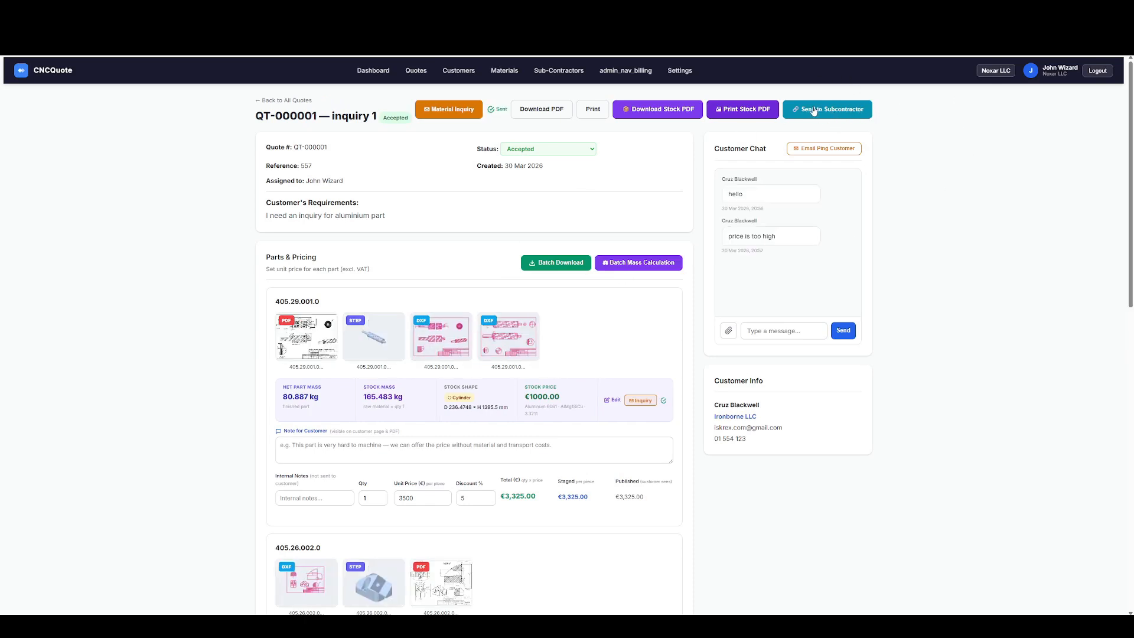
{"action": "left_click", "coordinate": [833, 112]}
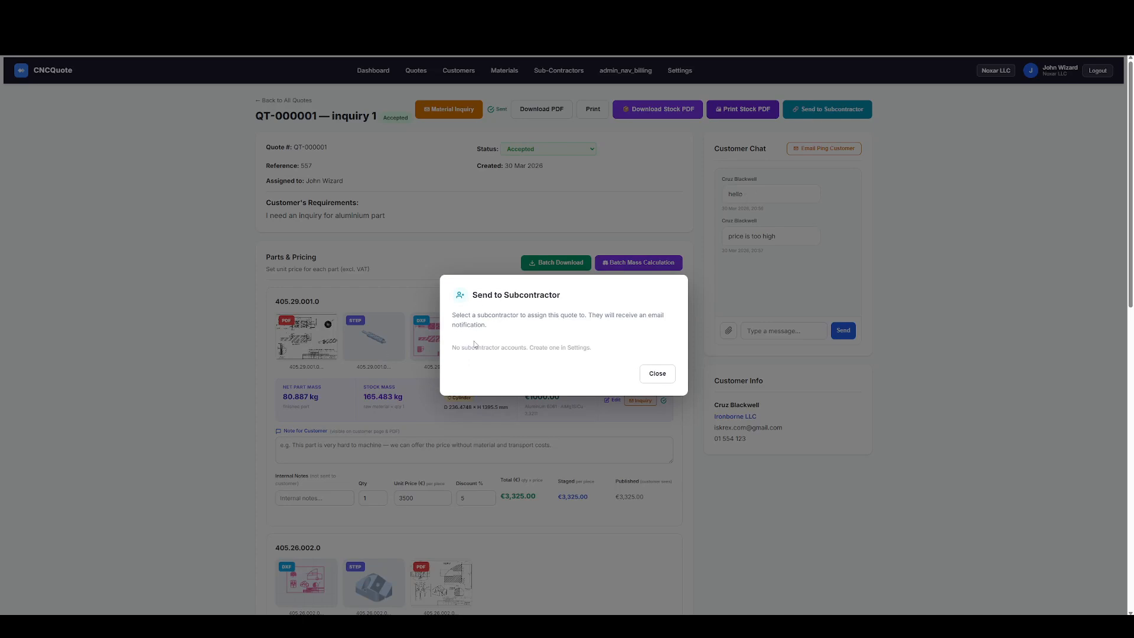
{"action": "left_click", "coordinate": [654, 373]}
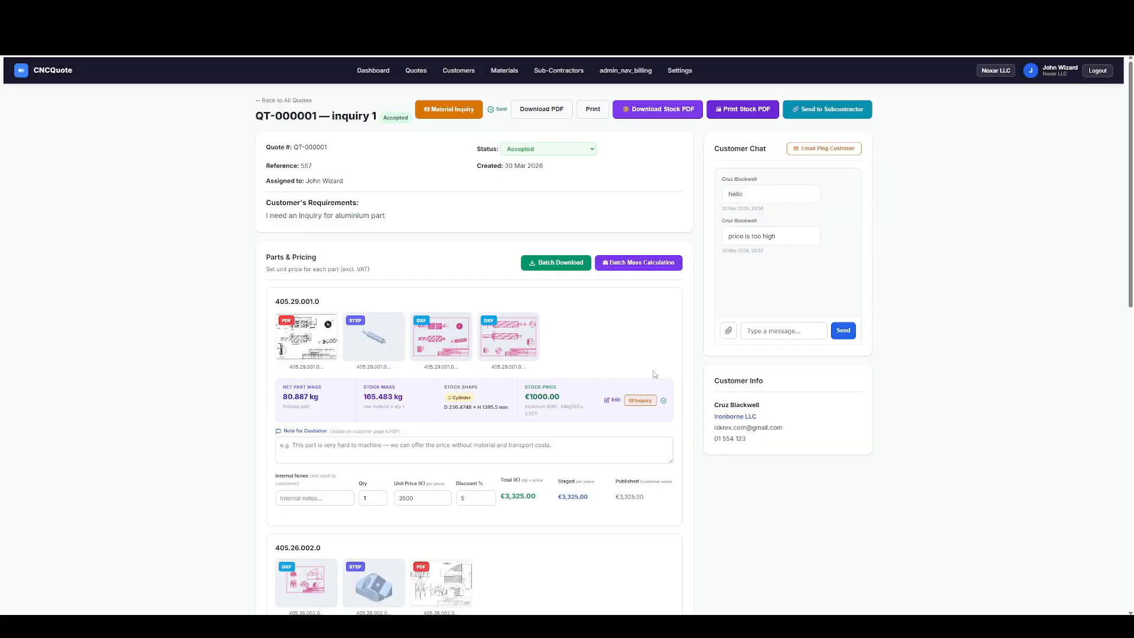
Try to create an English-language subcontractor account for Pale Titan LLC with the contact's full name, e-mail and account password.
{"action": "left_click", "coordinate": [559, 71]}
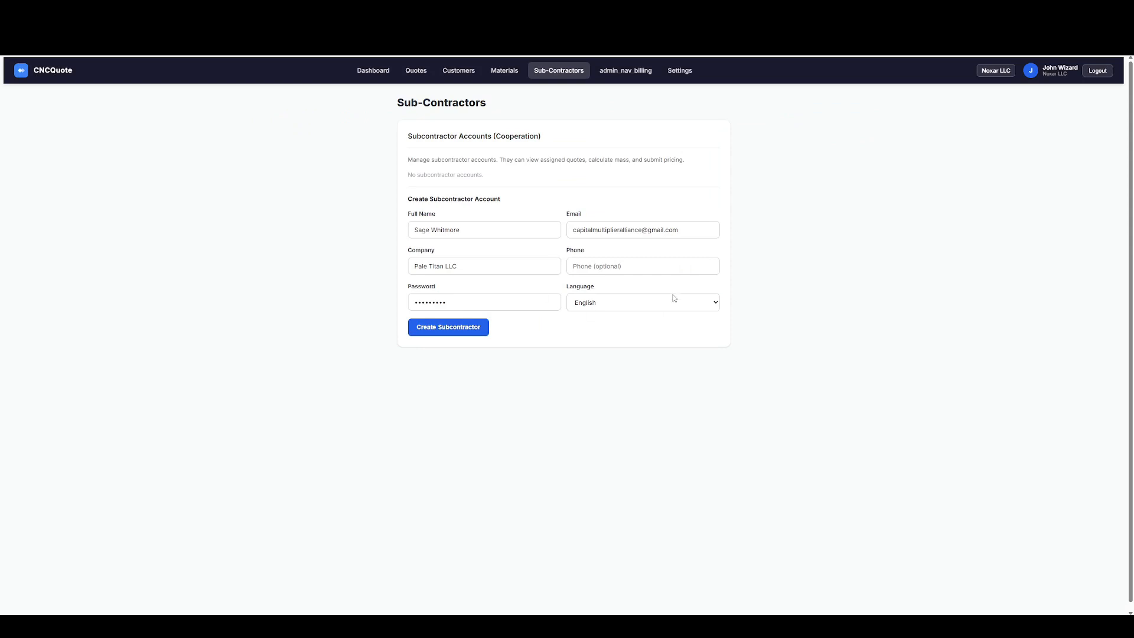
{"action": "left_click", "coordinate": [673, 298]}
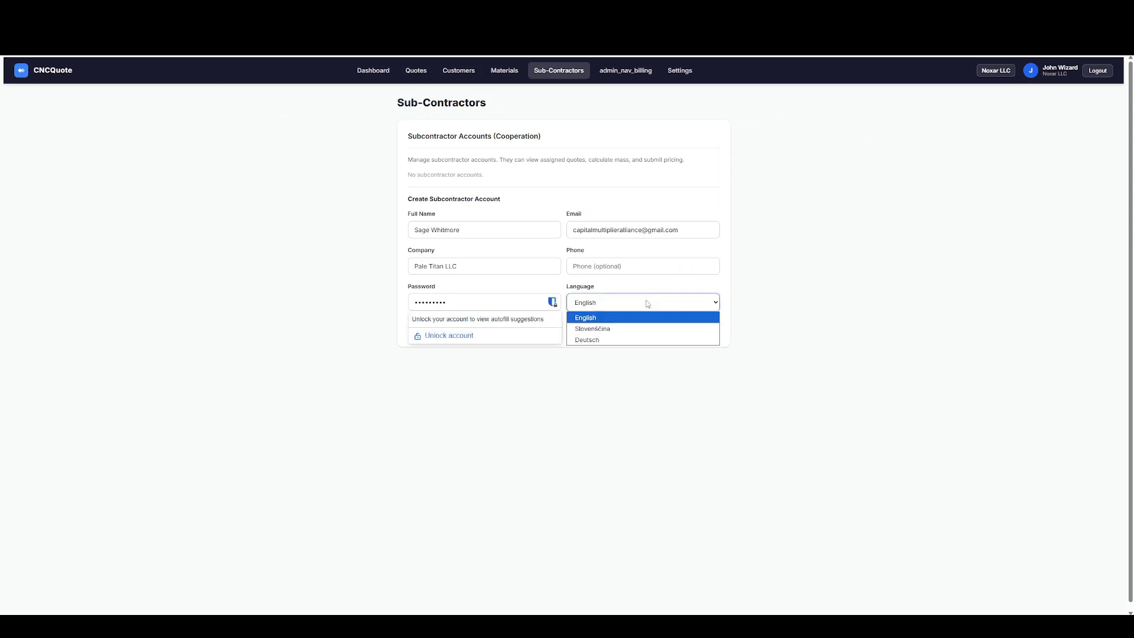
{"action": "left_click", "coordinate": [634, 315]}
{"action": "left_click", "coordinate": [607, 384]}
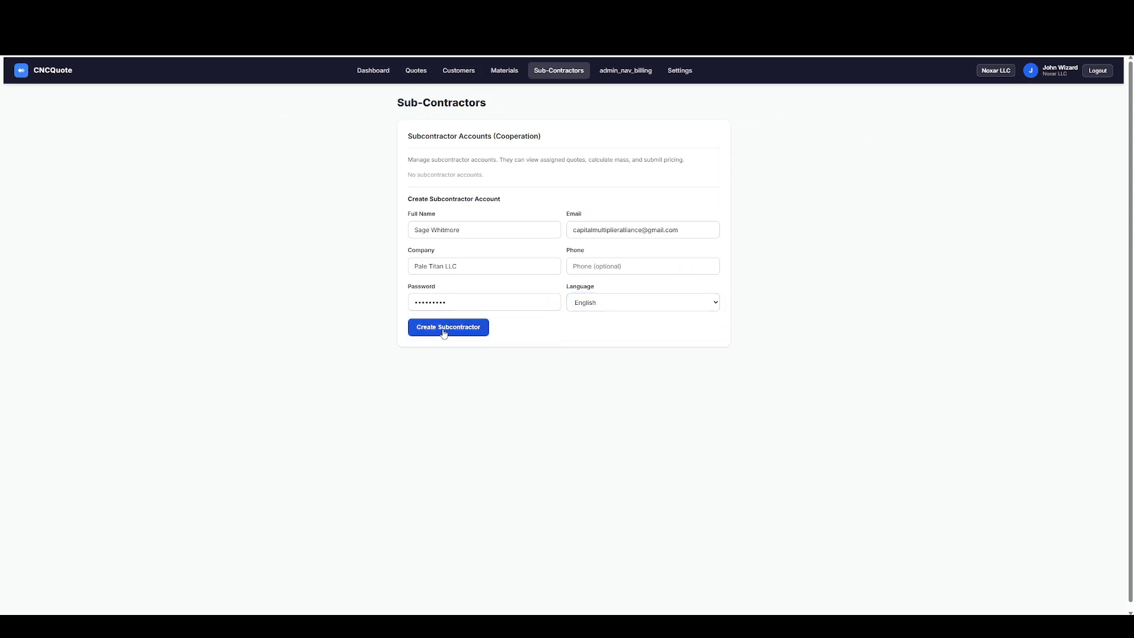
{"action": "left_click", "coordinate": [444, 332]}
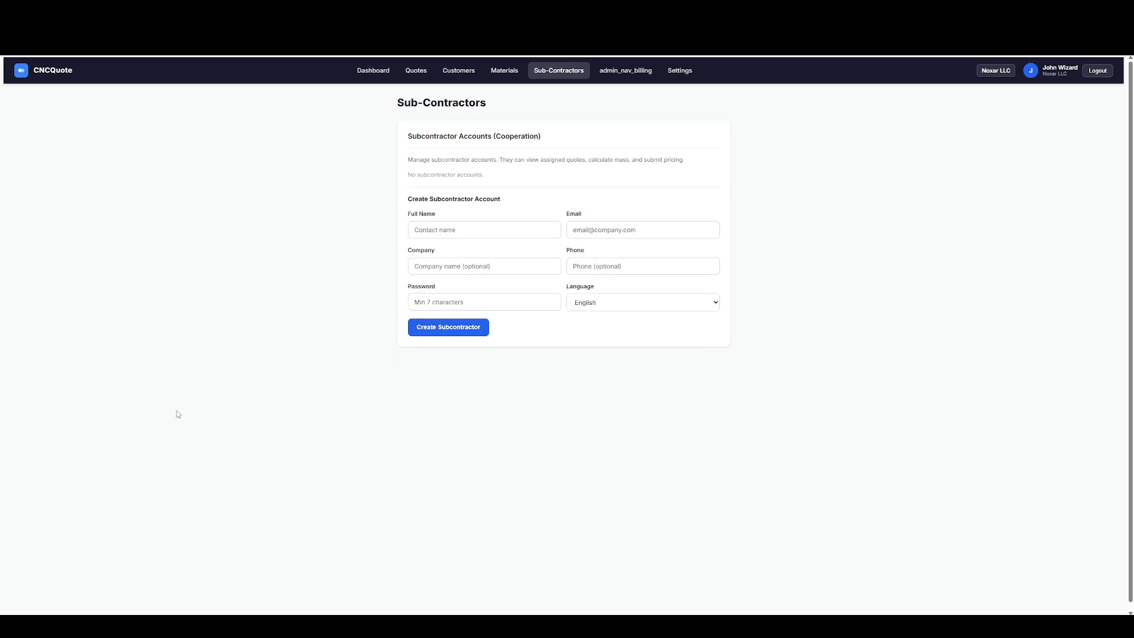
Choose the Professional subscription plan at €59 per month and proceed to its checkout.
{"action": "left_click", "coordinate": [628, 74]}
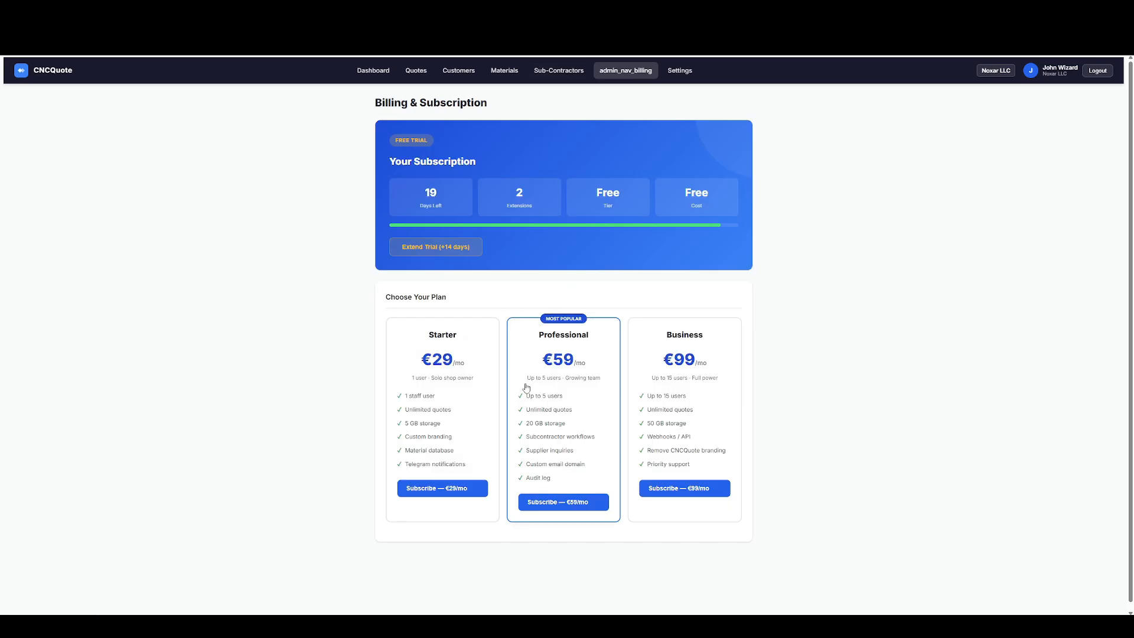
{"action": "scroll", "coordinate": [530, 360], "scroll_direction": "down", "scroll_amount": 1}
{"action": "left_click", "coordinate": [565, 495]}
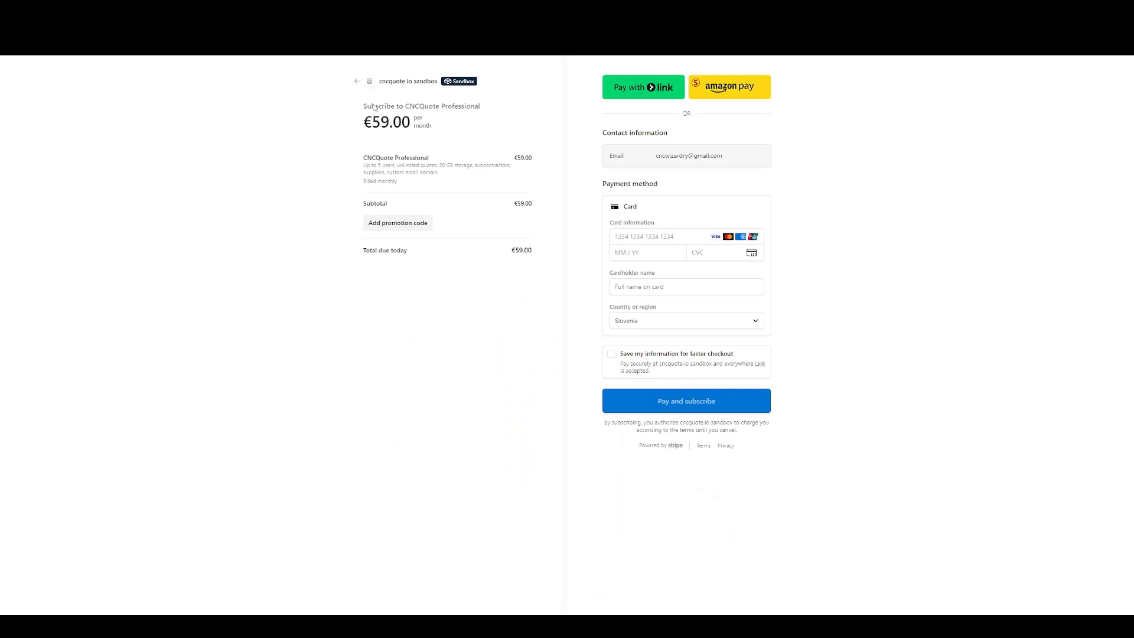
Fill in the card number, expiry date, security code and cardholder name, and pay for the Professional subscription.
{"action": "left_click", "coordinate": [629, 236]}
{"action": "type", "text": "4"}
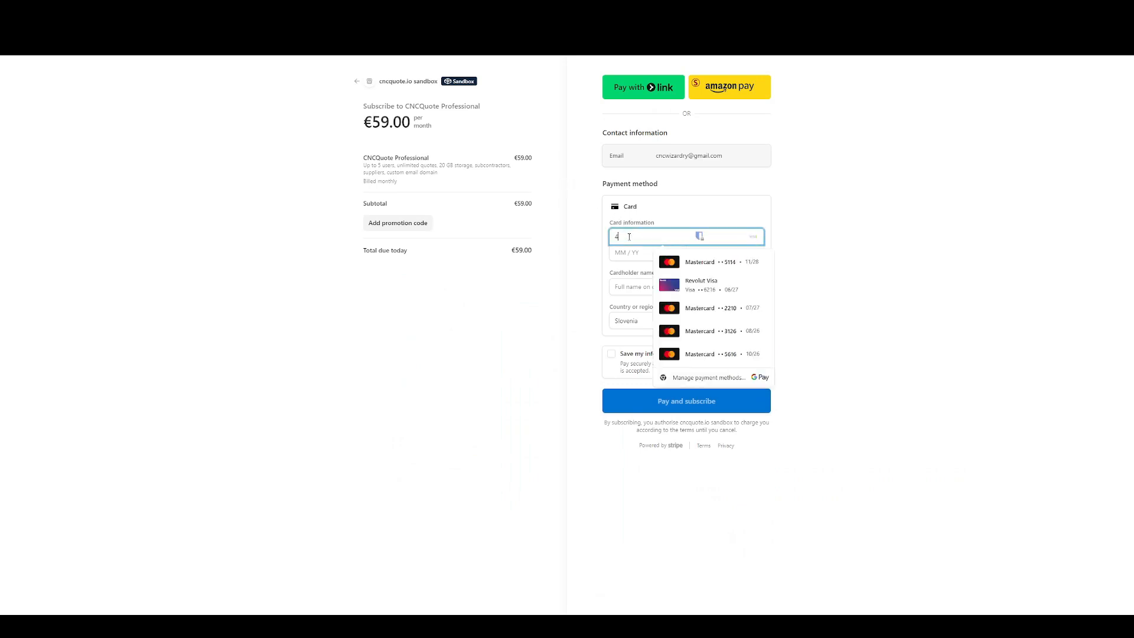
{"action": "type", "text": "242 4242 4242"}
{"action": "left_click", "coordinate": [621, 254]}
{"action": "type", "text": "015"}
{"action": "type", "text": "151"}
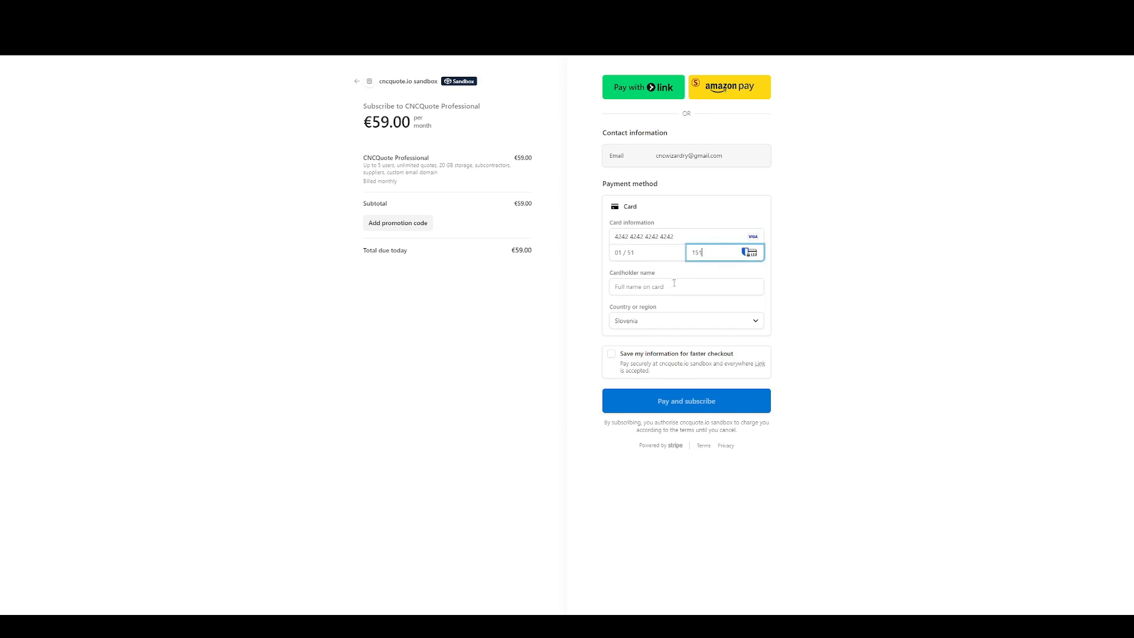
{"action": "left_click", "coordinate": [663, 289]}
{"action": "type", "text": "GG"}
{"action": "key", "text": "Return"}
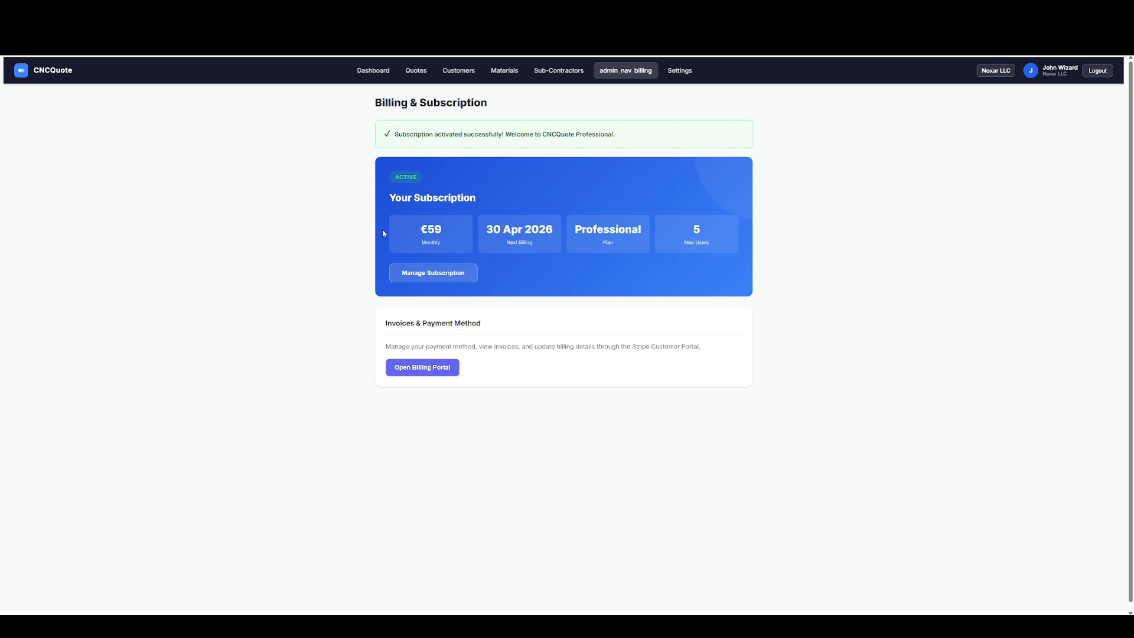
Create the Pale Titan LLC subcontractor account in English with the contact's full name, e-mail and account password.
{"action": "left_click", "coordinate": [566, 76]}
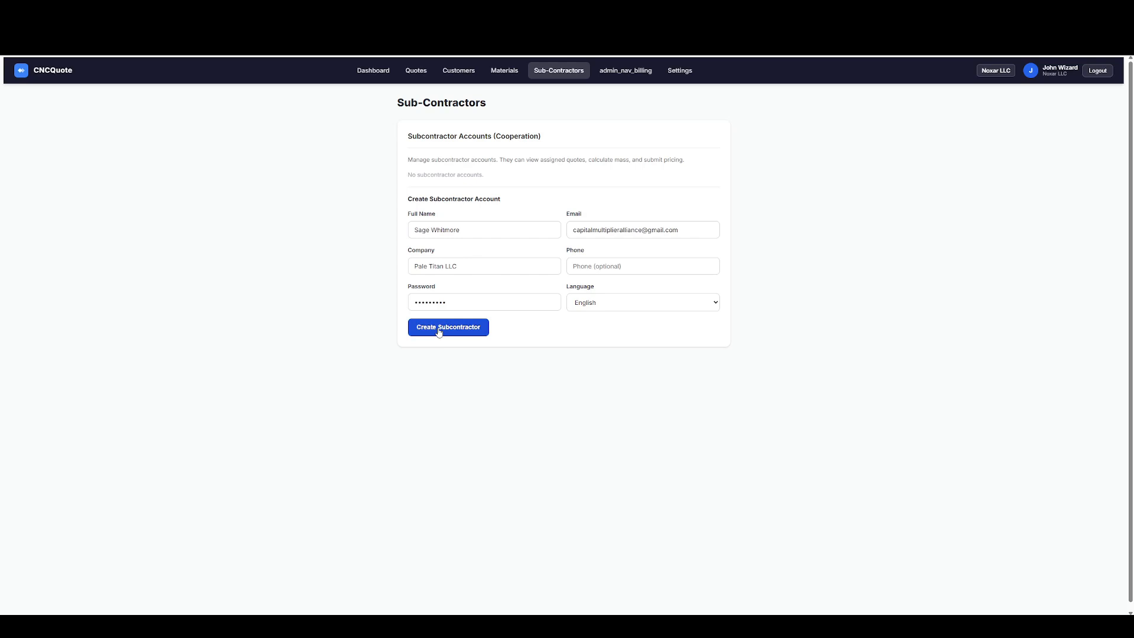
{"action": "left_click", "coordinate": [439, 329]}
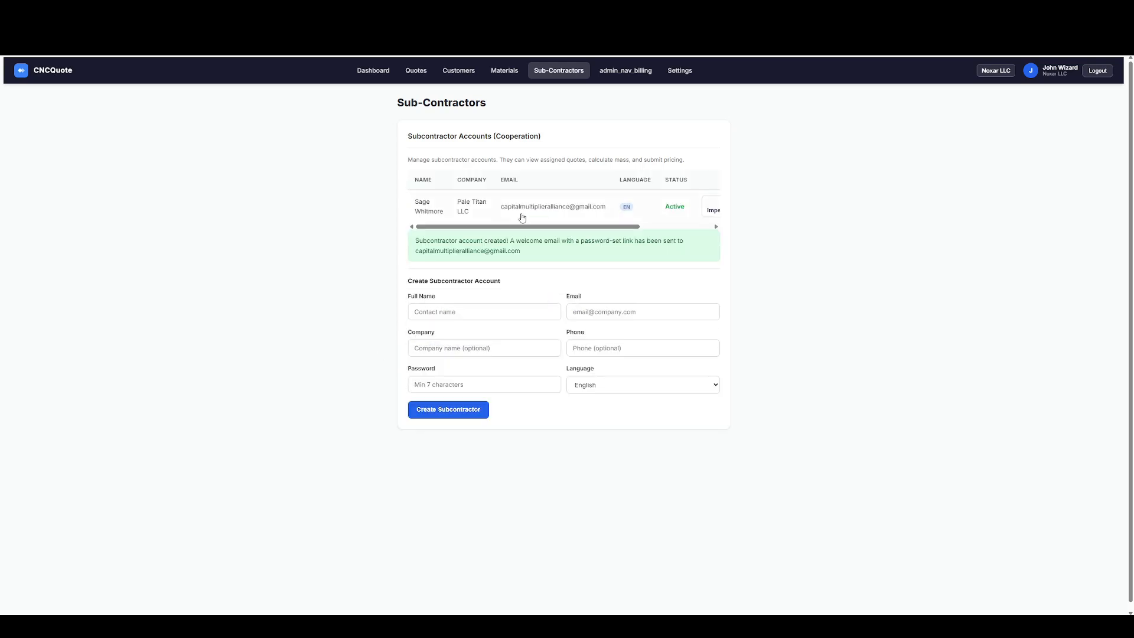
Open the accepted quote QT-000001 from the list of all quotes and review its pricing and delivery notes.
{"action": "left_click", "coordinate": [416, 70]}
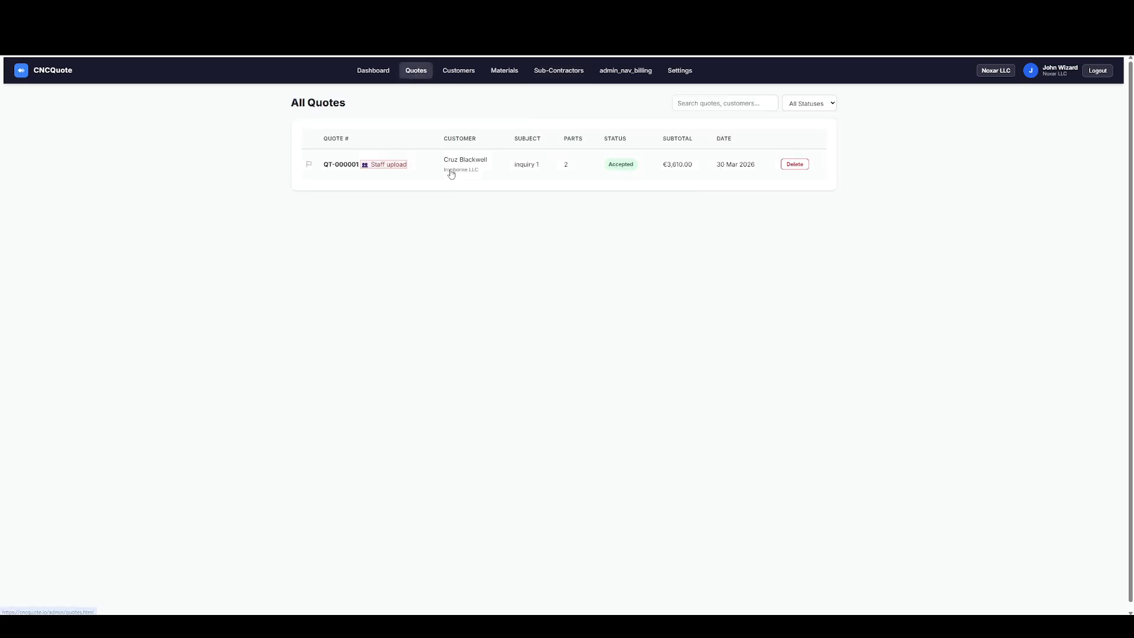
{"action": "left_click", "coordinate": [344, 165]}
{"action": "scroll", "coordinate": [179, 272], "scroll_direction": "down", "scroll_amount": 15}
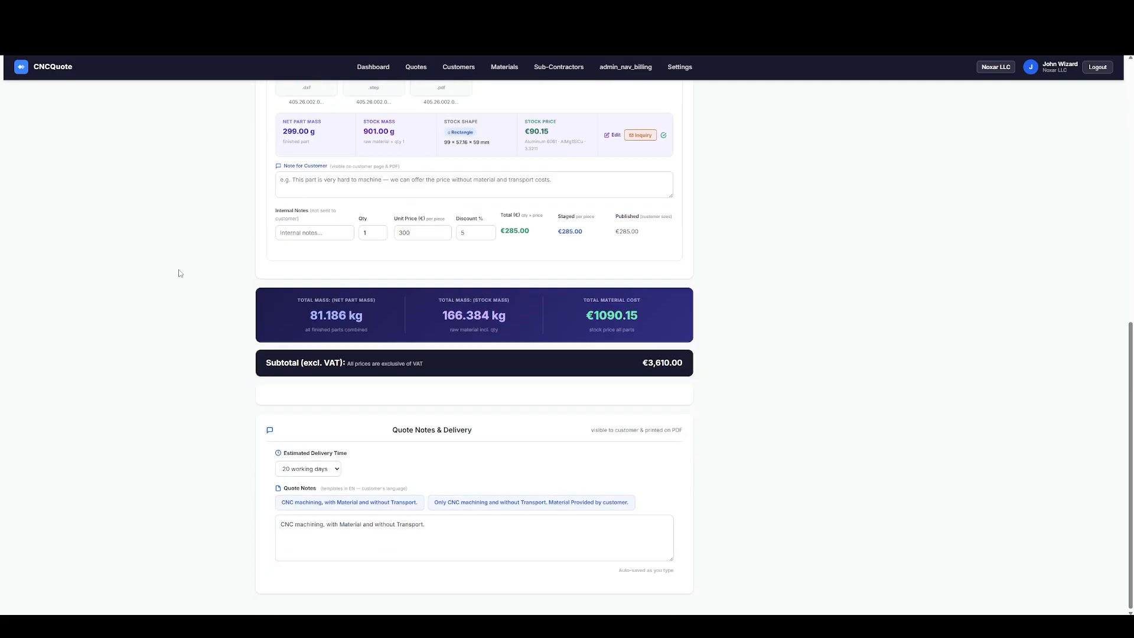
{"action": "scroll", "coordinate": [180, 272], "scroll_direction": "up", "scroll_amount": 15}
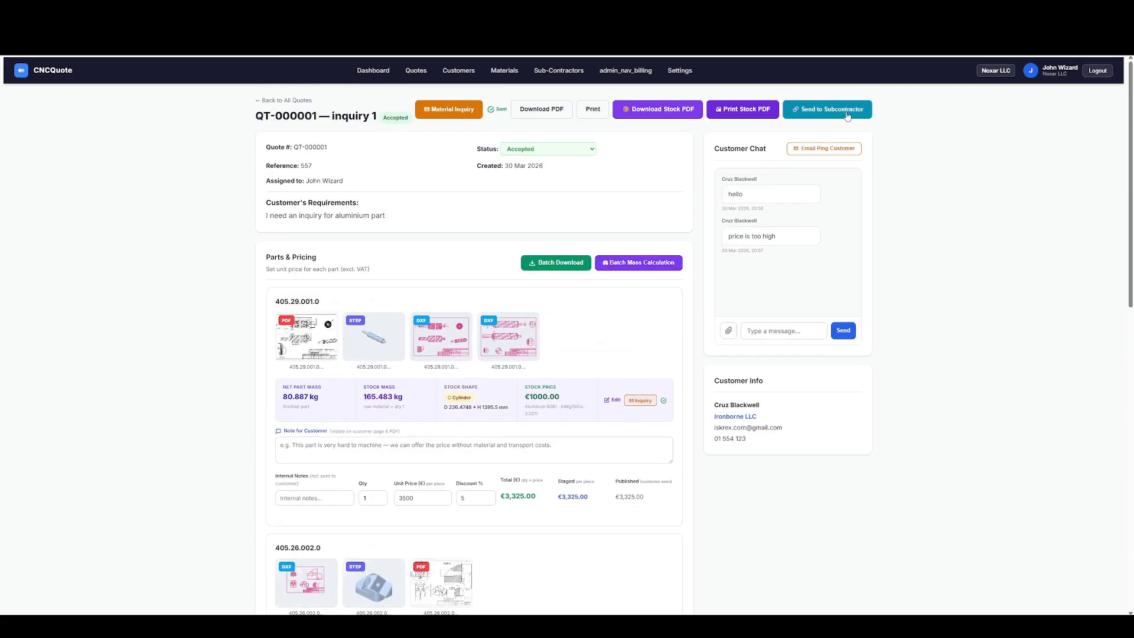
Assign the quote to the Pale Titan LLC subcontractor, excluding part 405.29.001.0 so only 405.26.002.0 is included.
{"action": "left_click", "coordinate": [845, 113]}
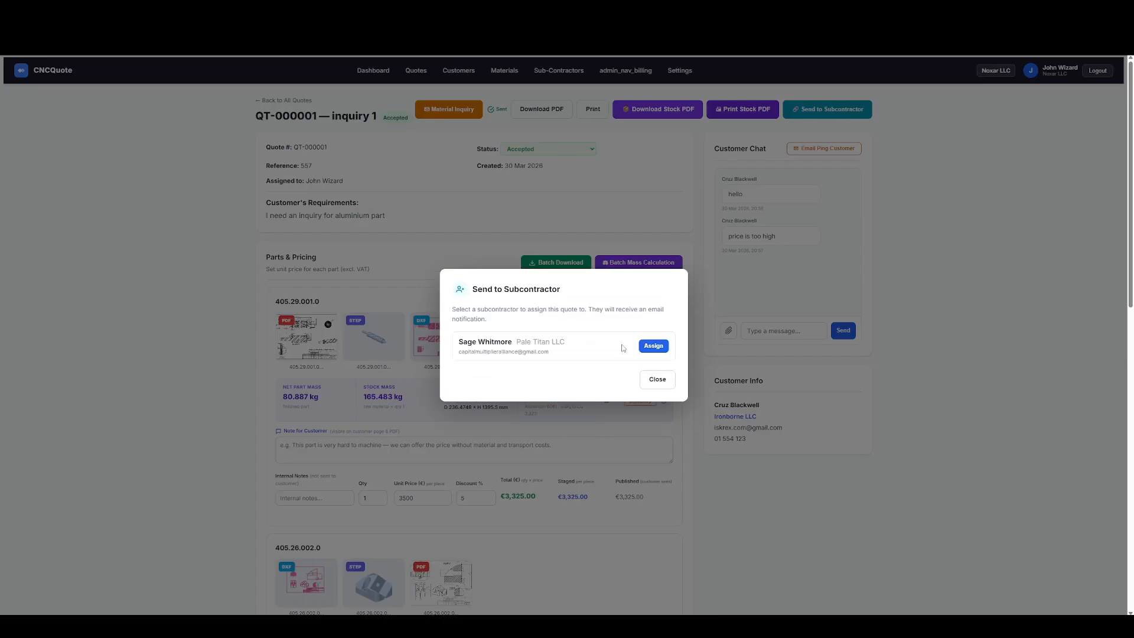
{"action": "left_click", "coordinate": [656, 348]}
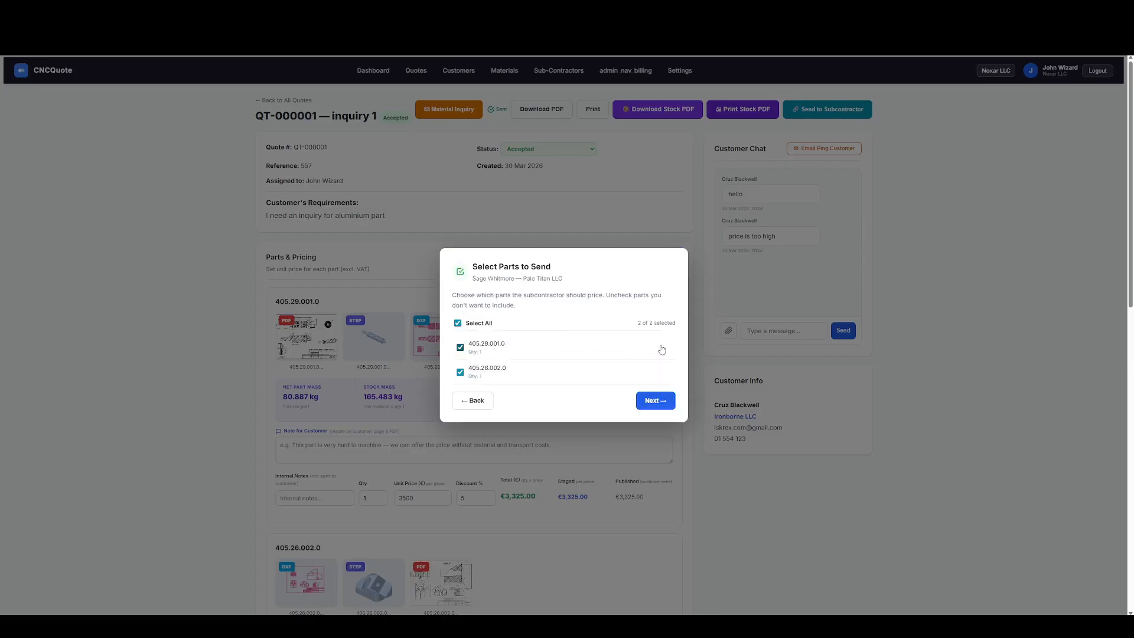
{"action": "left_click", "coordinate": [460, 348]}
{"action": "left_click", "coordinate": [460, 347]}
{"action": "left_click", "coordinate": [460, 348]}
{"action": "left_click", "coordinate": [658, 402]}
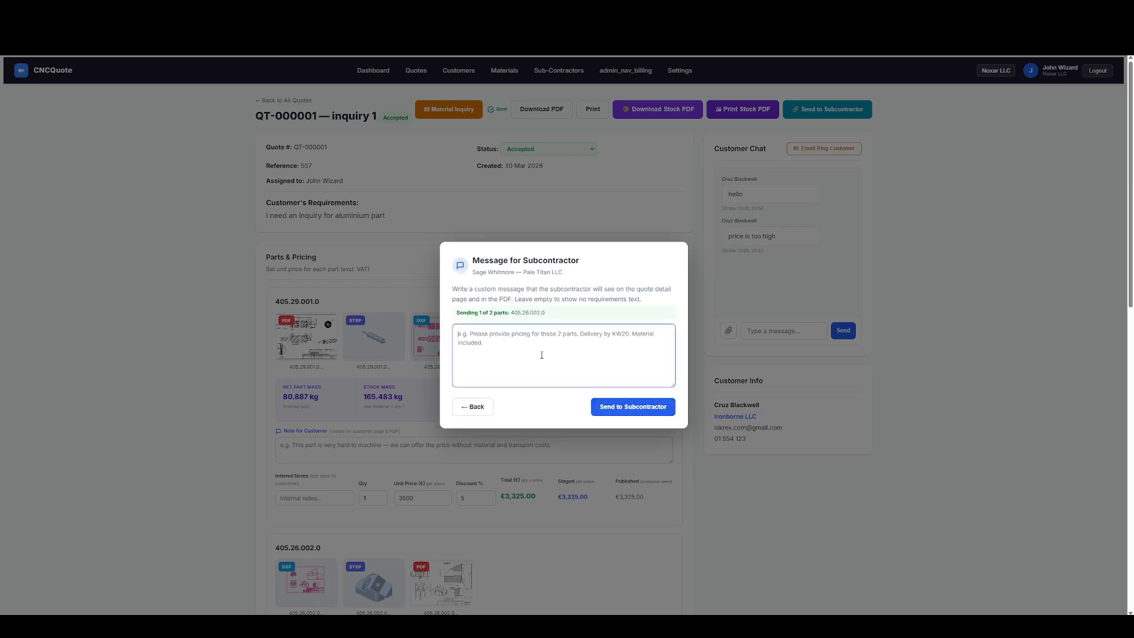
Send the assignment to the subcontractor with the message "pelase send an inquiry for this part." and close the dialog.
{"action": "type", "text": "pelase sen"}
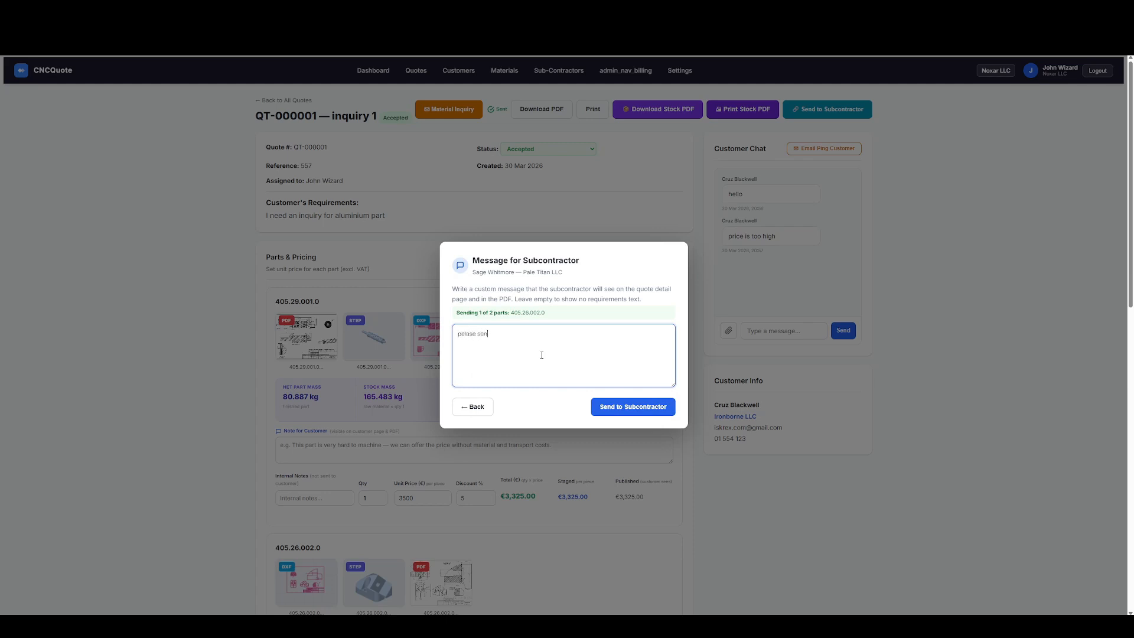
{"action": "type", "text": "d an inquiry for this part."}
{"action": "left_click", "coordinate": [615, 405]}
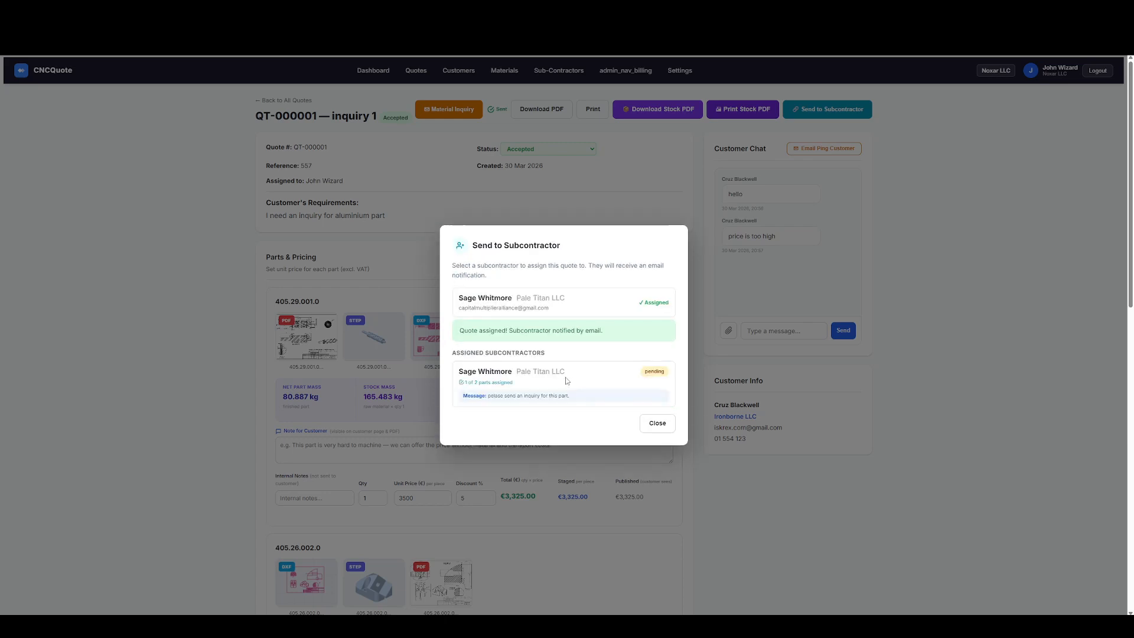
{"action": "left_click", "coordinate": [660, 424]}
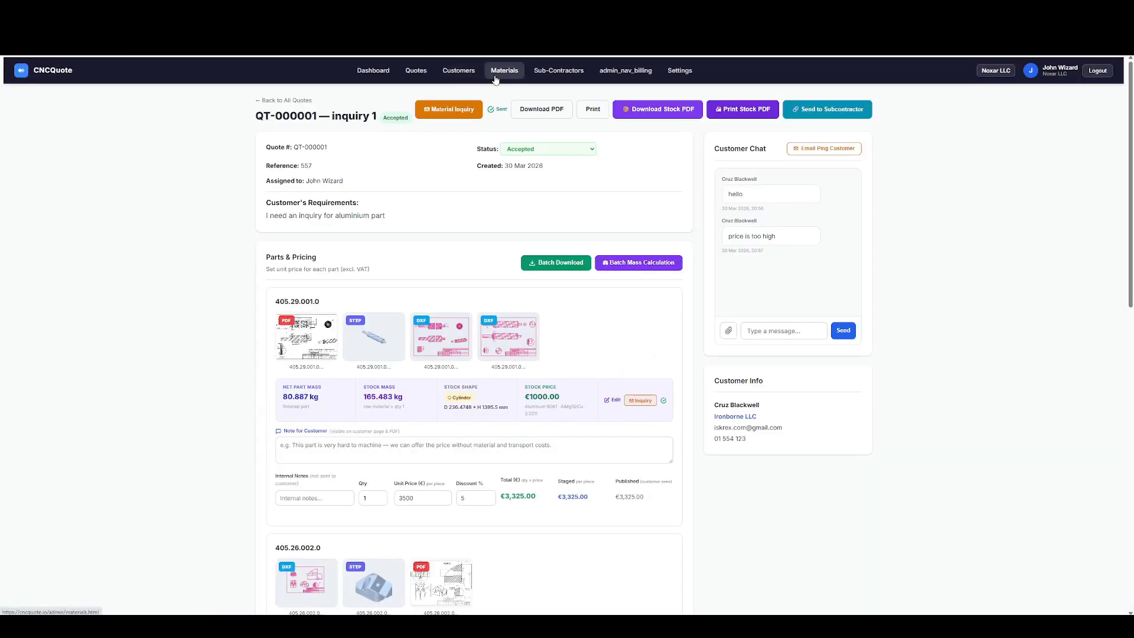
Impersonate the Pale Titan LLC subcontractor and open the assigned quote QT-000001.
{"action": "left_click", "coordinate": [550, 72]}
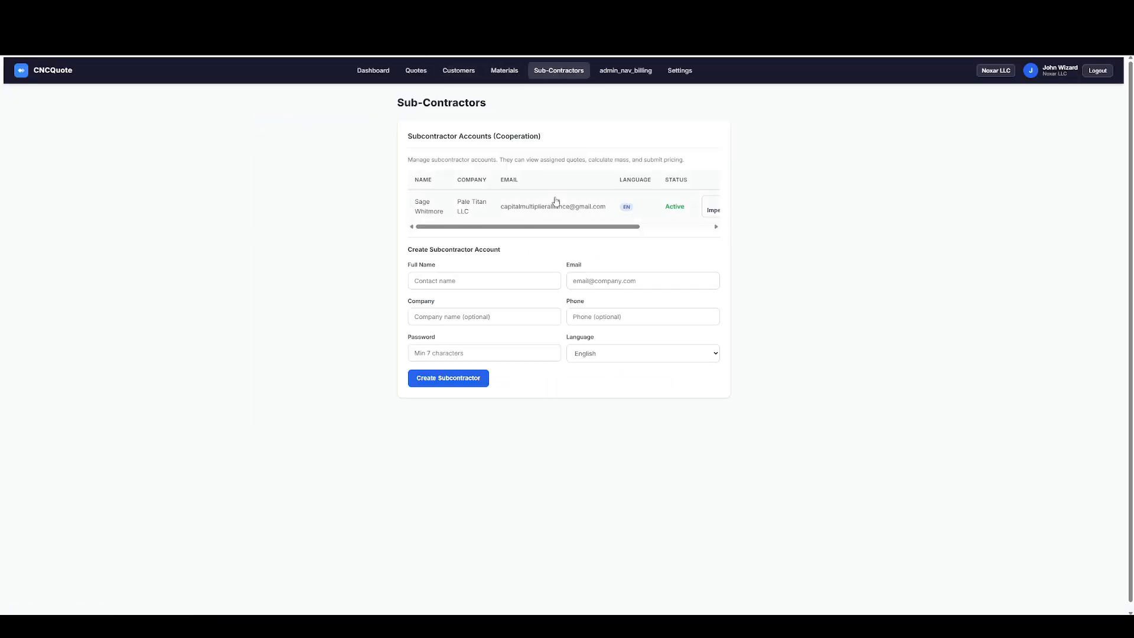
{"action": "left_click_drag", "start_coordinate": [594, 229], "coordinate": [645, 230]}
{"action": "left_click", "coordinate": [647, 214]}
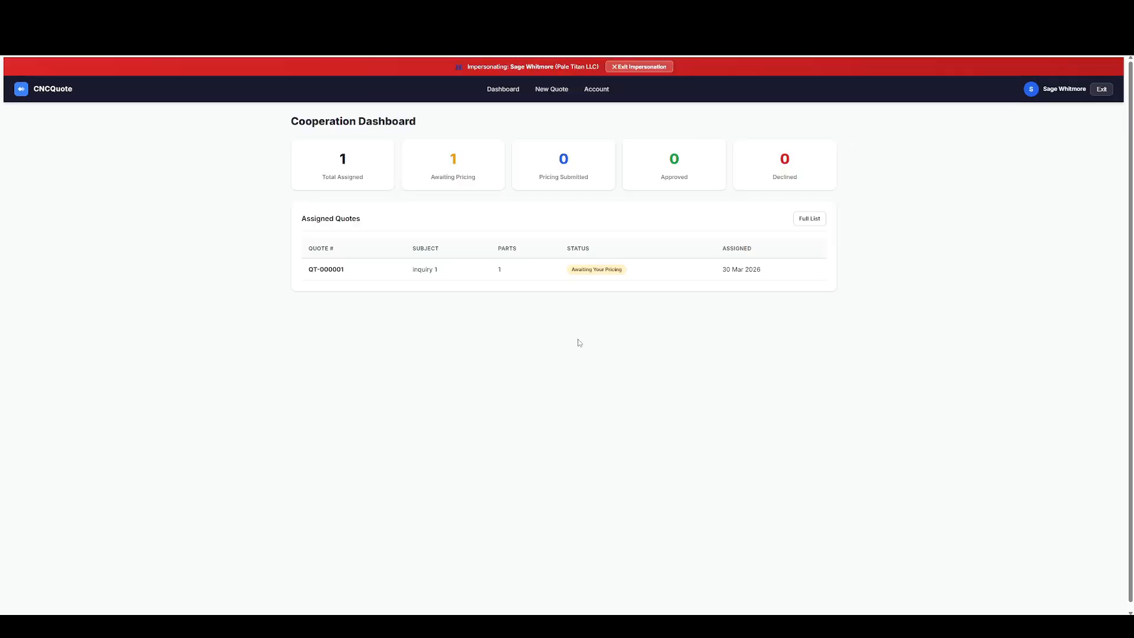
{"action": "left_click", "coordinate": [345, 273]}
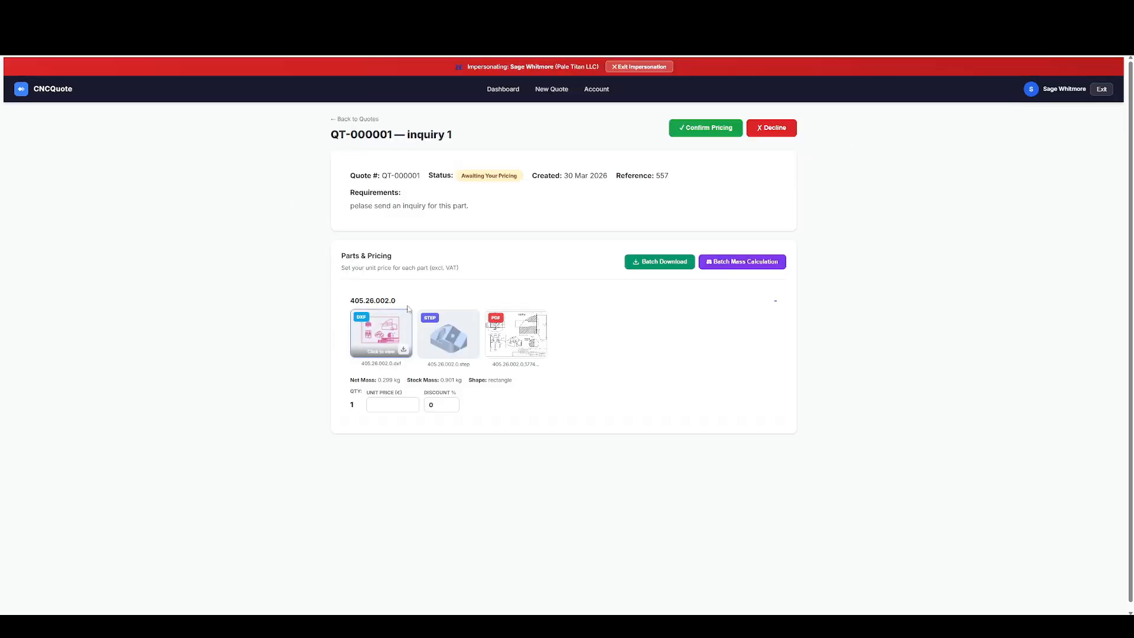
Inspect the STEP model of part 405.26.002.0 with Face View on a face and X-Ray display, then close the viewer.
{"action": "left_click", "coordinate": [448, 334]}
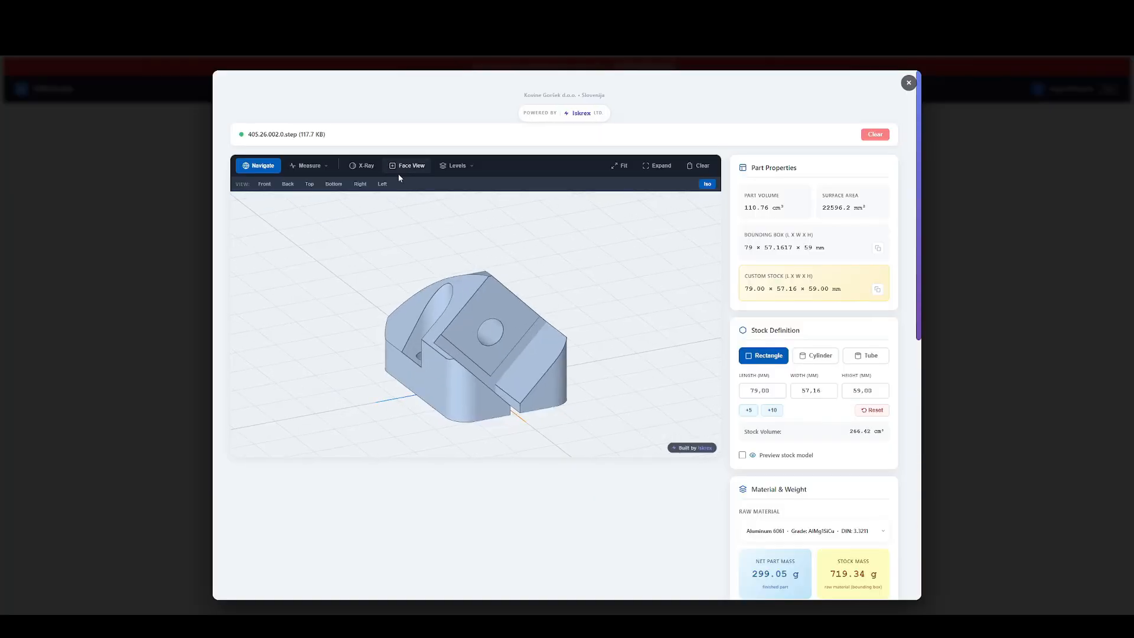
{"action": "left_click", "coordinate": [406, 166]}
{"action": "left_click", "coordinate": [499, 330]}
{"action": "left_click", "coordinate": [258, 165]}
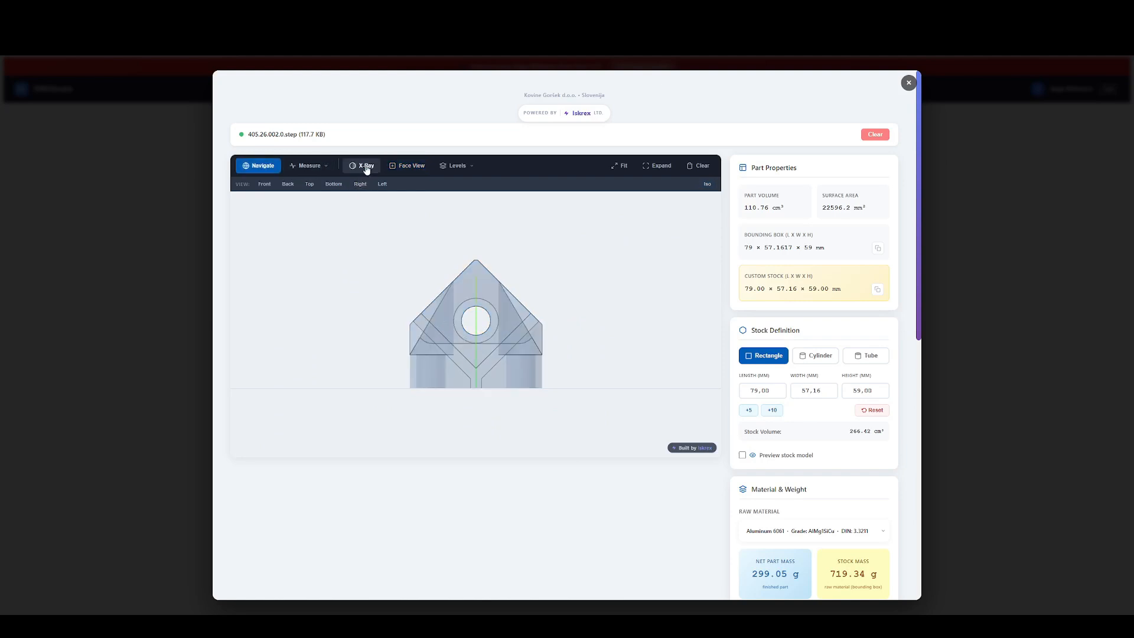
{"action": "left_click", "coordinate": [362, 166]}
{"action": "left_click_drag", "start_coordinate": [449, 280], "coordinate": [478, 195]}
{"action": "left_click", "coordinate": [274, 167]}
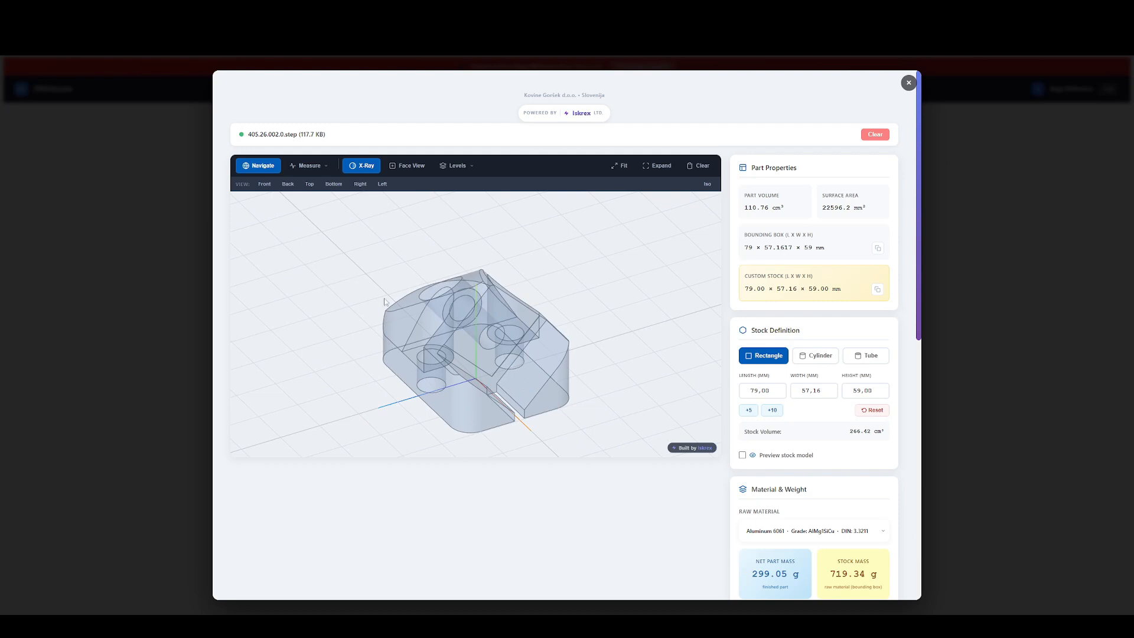
{"action": "left_click", "coordinate": [909, 83]}
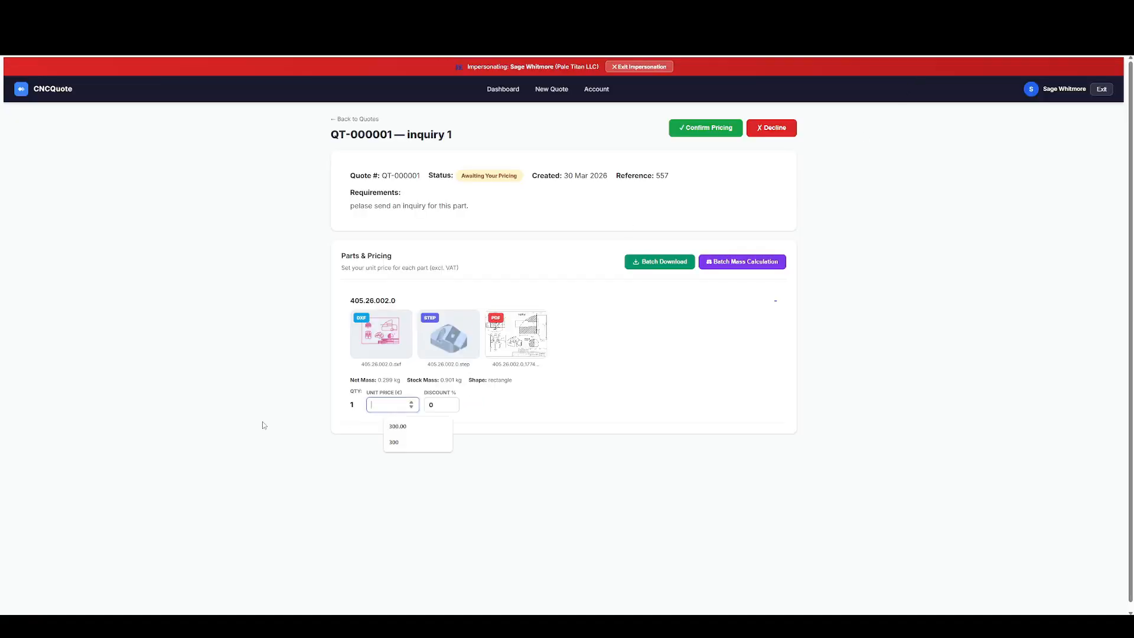
Price part 405.26.002.0 at a unit price of €500 with a 5% discount, and confirm and submit the pricing.
{"action": "type", "text": "500"}
{"action": "left_click", "coordinate": [450, 405]}
{"action": "type", "text": "5"}
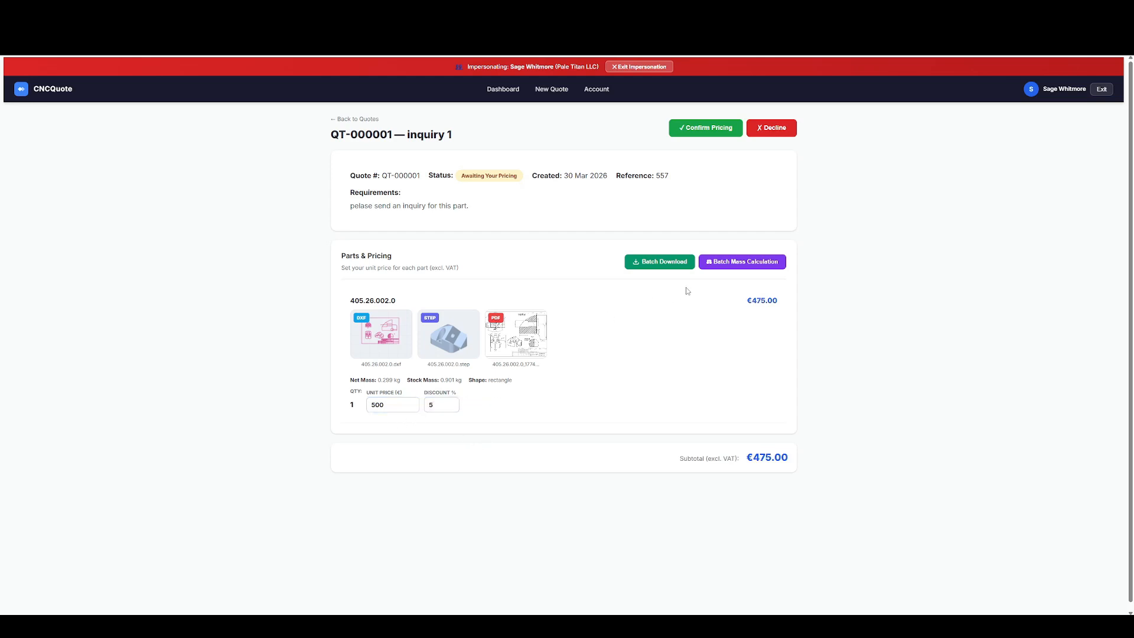
{"action": "left_click", "coordinate": [698, 128]}
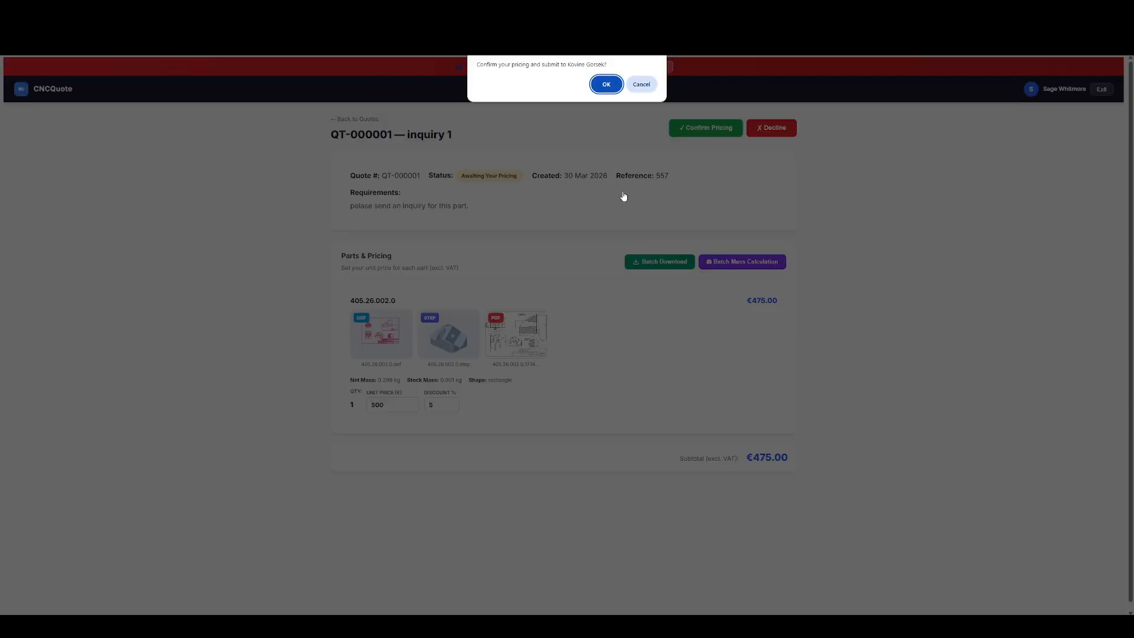
{"action": "left_click", "coordinate": [606, 84]}
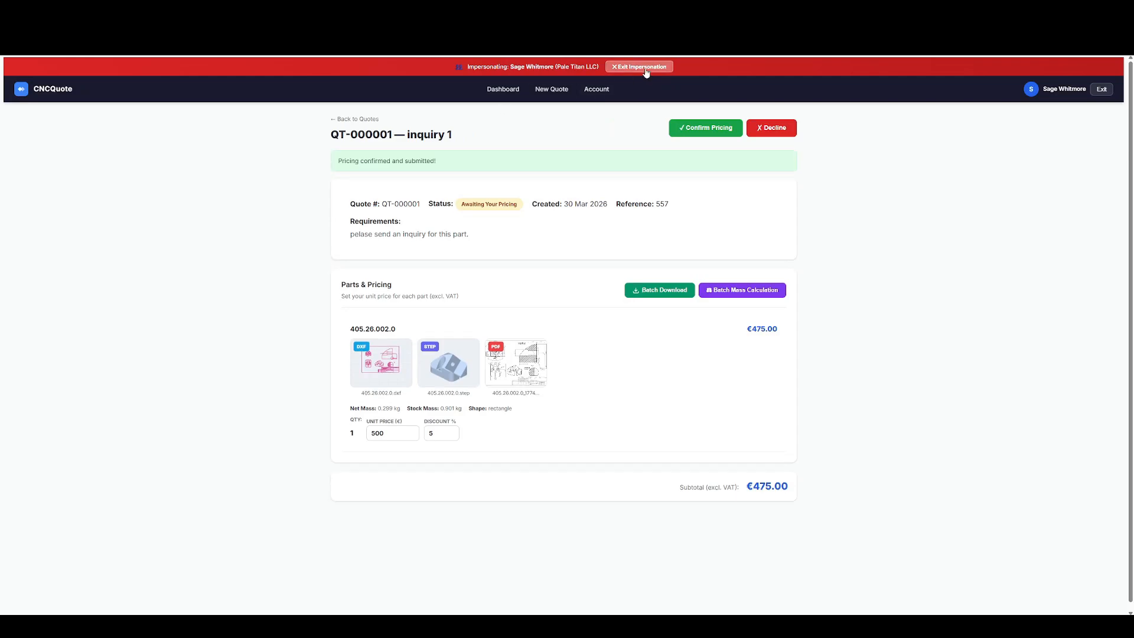
Exit the subcontractor impersonation and open quote QT-000001 to review its Cooperant Price Comparison.
{"action": "left_click", "coordinate": [648, 67]}
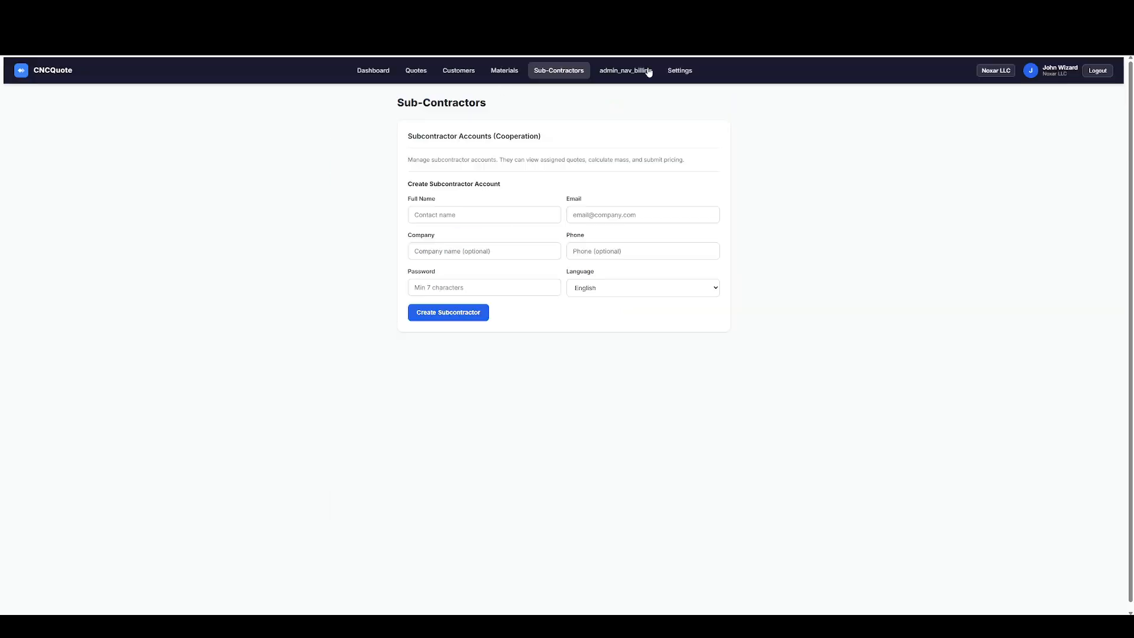
{"action": "left_click", "coordinate": [416, 70]}
{"action": "left_click", "coordinate": [341, 165]}
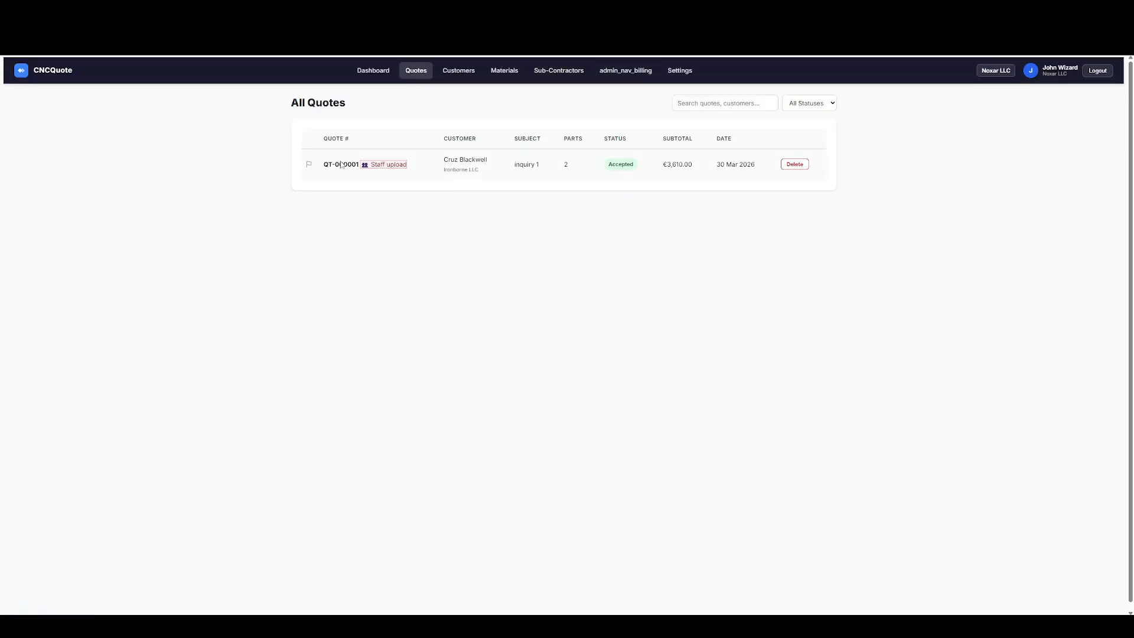
{"action": "scroll", "coordinate": [458, 289], "scroll_direction": "down", "scroll_amount": 12}
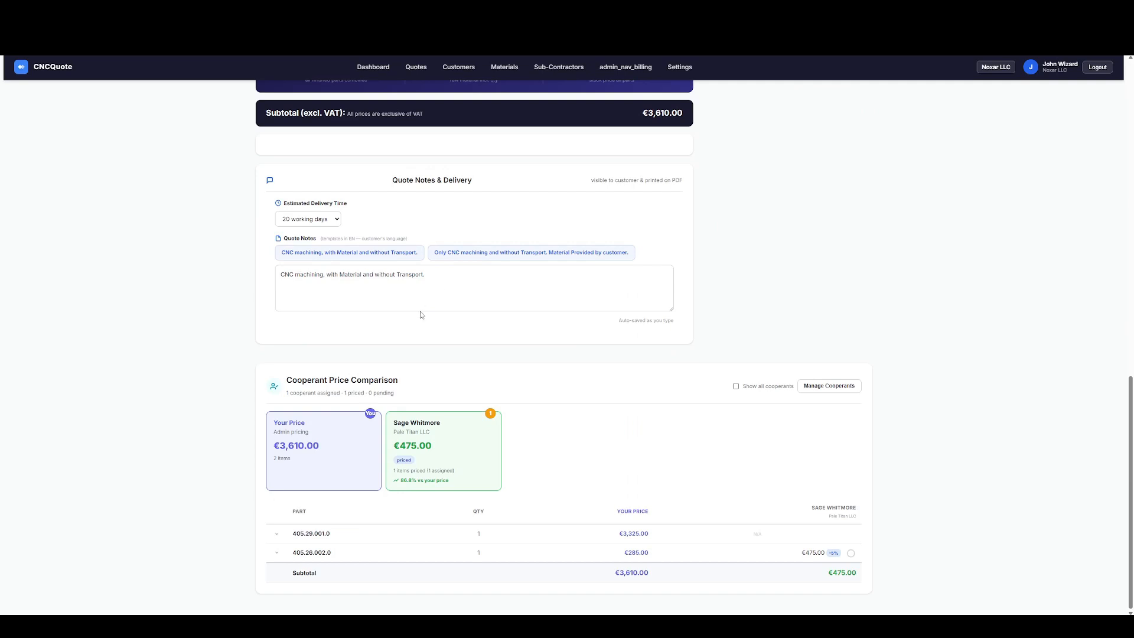
{"action": "scroll", "coordinate": [263, 459], "scroll_direction": "down", "scroll_amount": 3}
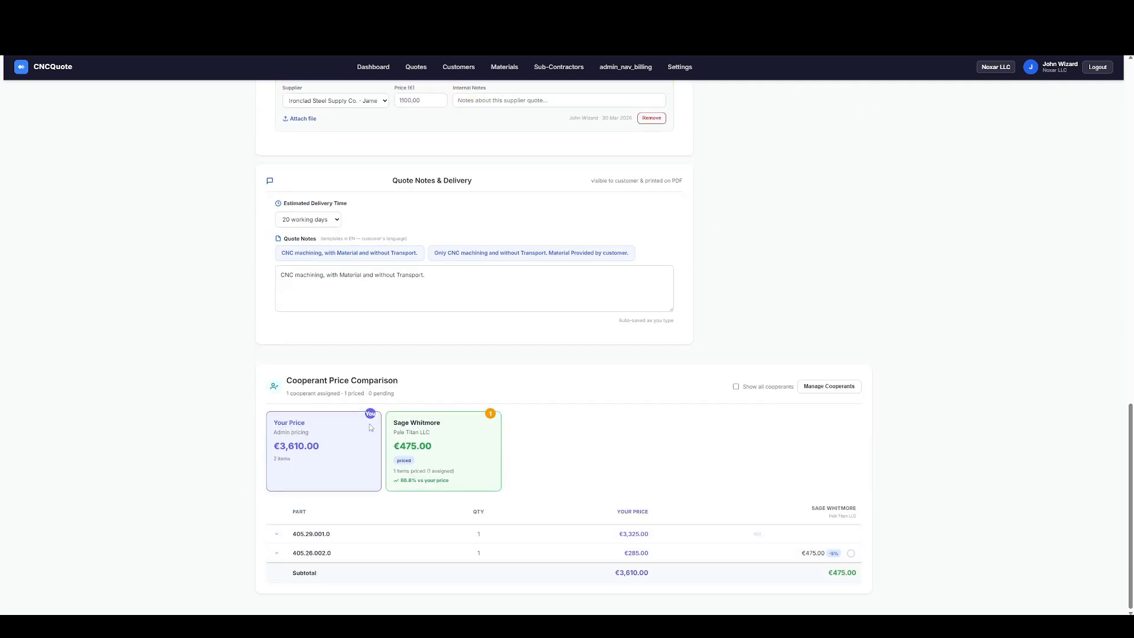
Start a screen capture and select the area around the Cooperant Price Comparison section.
{"action": "key", "text": "Print"}
{"action": "mouse_move", "coordinate": [188, 324]}
{"action": "left_mouse_down"}
{"action": "mouse_move", "coordinate": [855, 611]}
{"action": "mouse_move", "coordinate": [904, 609]}
{"action": "left_mouse_up"}
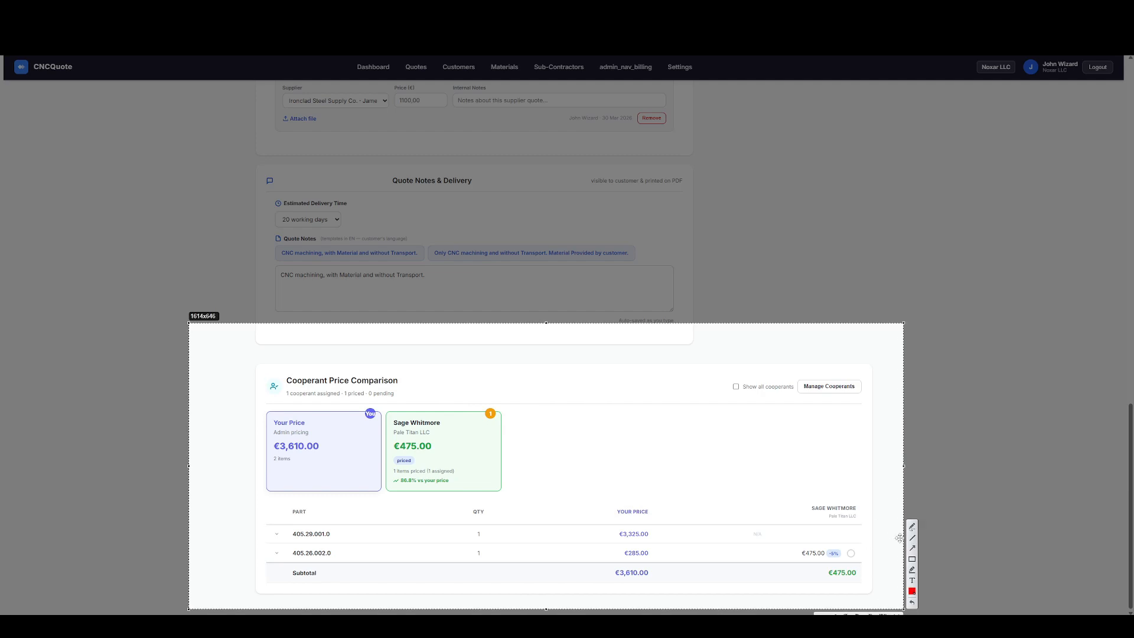